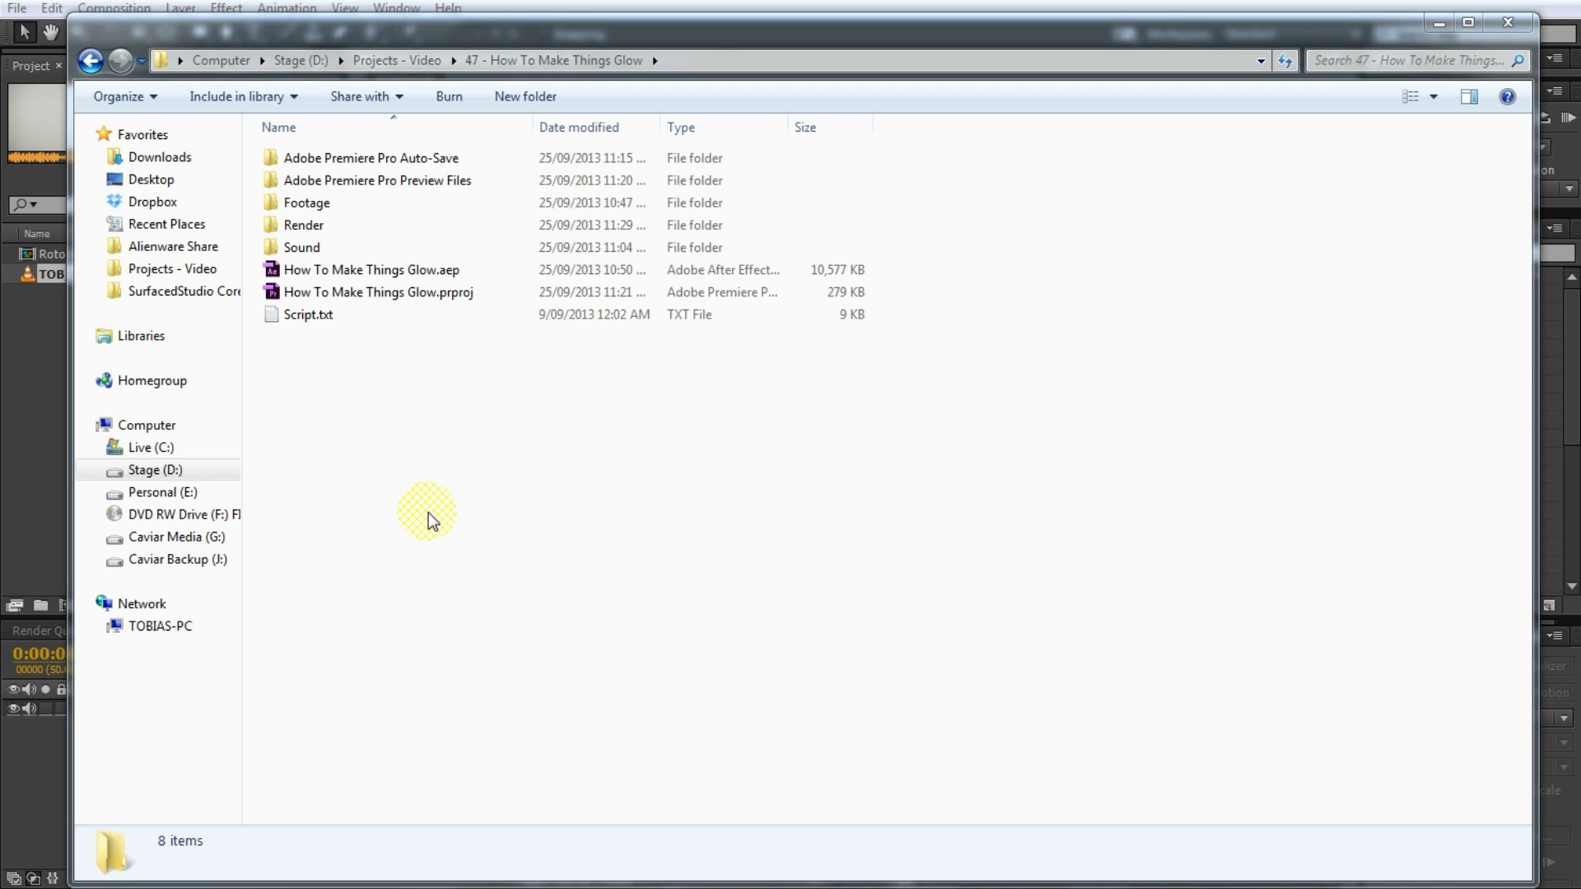
# Select Script.txt and the How To Make Things Glow .prproj and .aep files to view their details.
pyautogui.moveTo(437, 537); pyautogui.dragTo(313, 320)
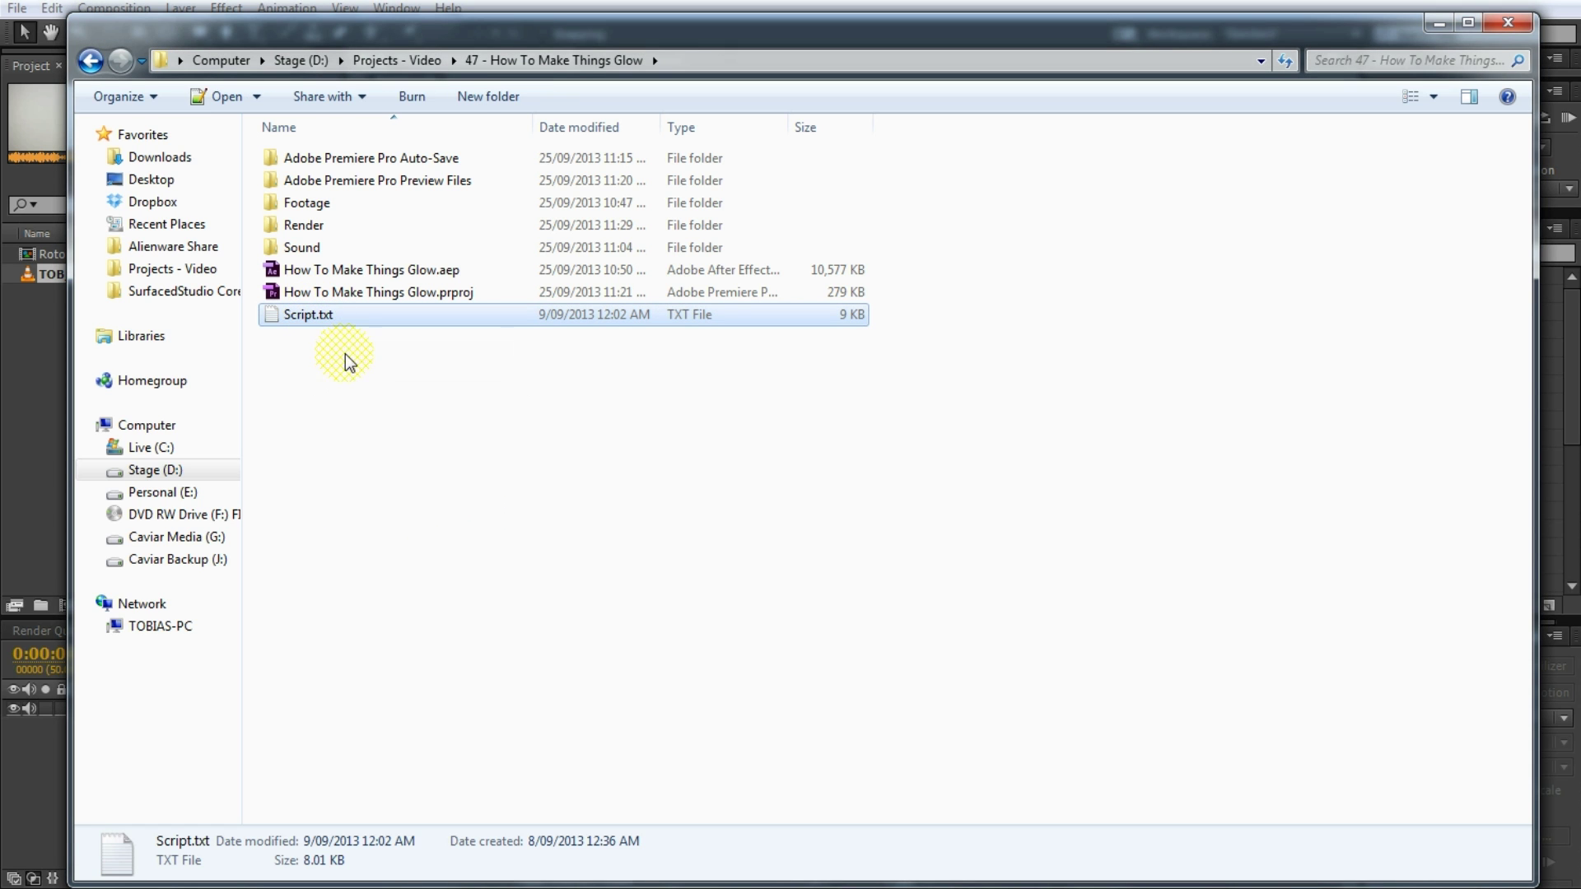
pyautogui.click(376, 366)
pyautogui.click(462, 294)
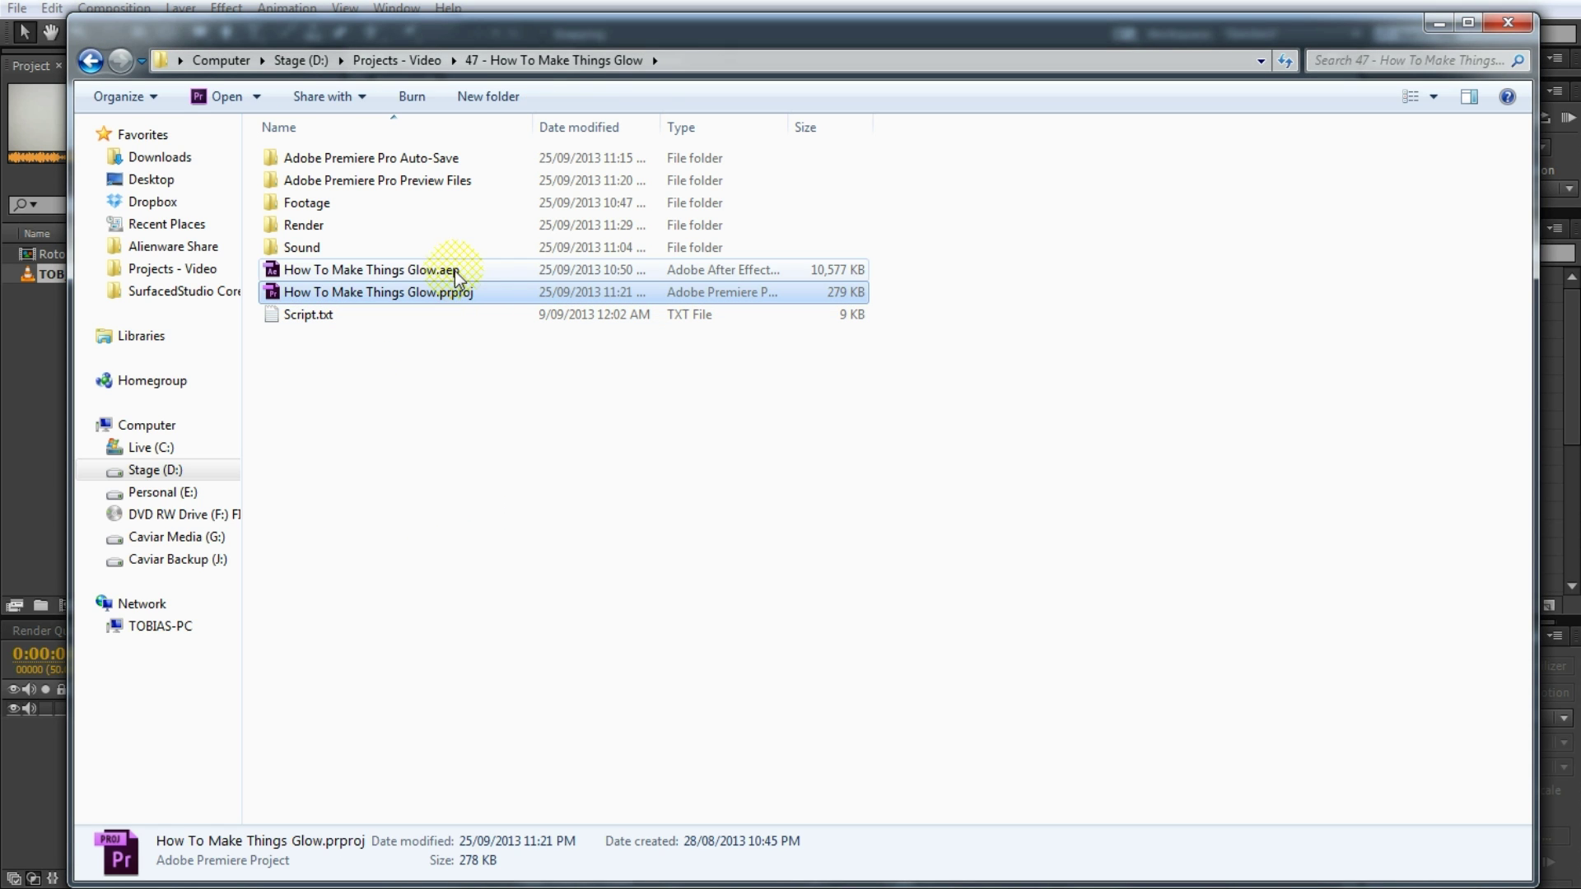
pyautogui.click(453, 272)
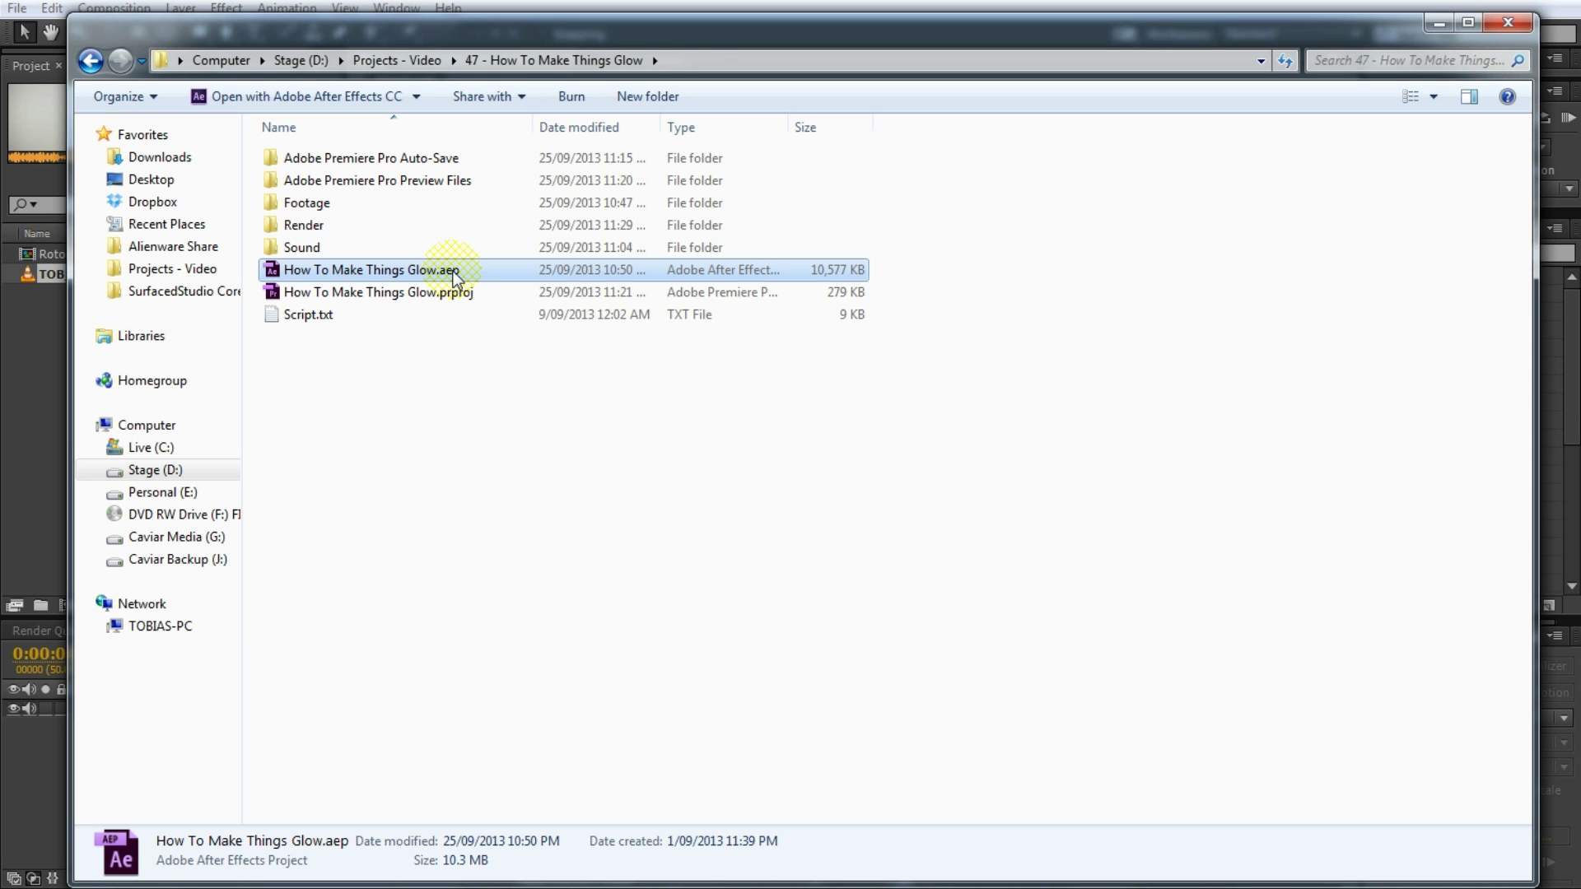
# Open the Footage folder and select its screen captures, MOV clips, audio files and VFX clips in turn.
pyautogui.doubleClick(329, 207)
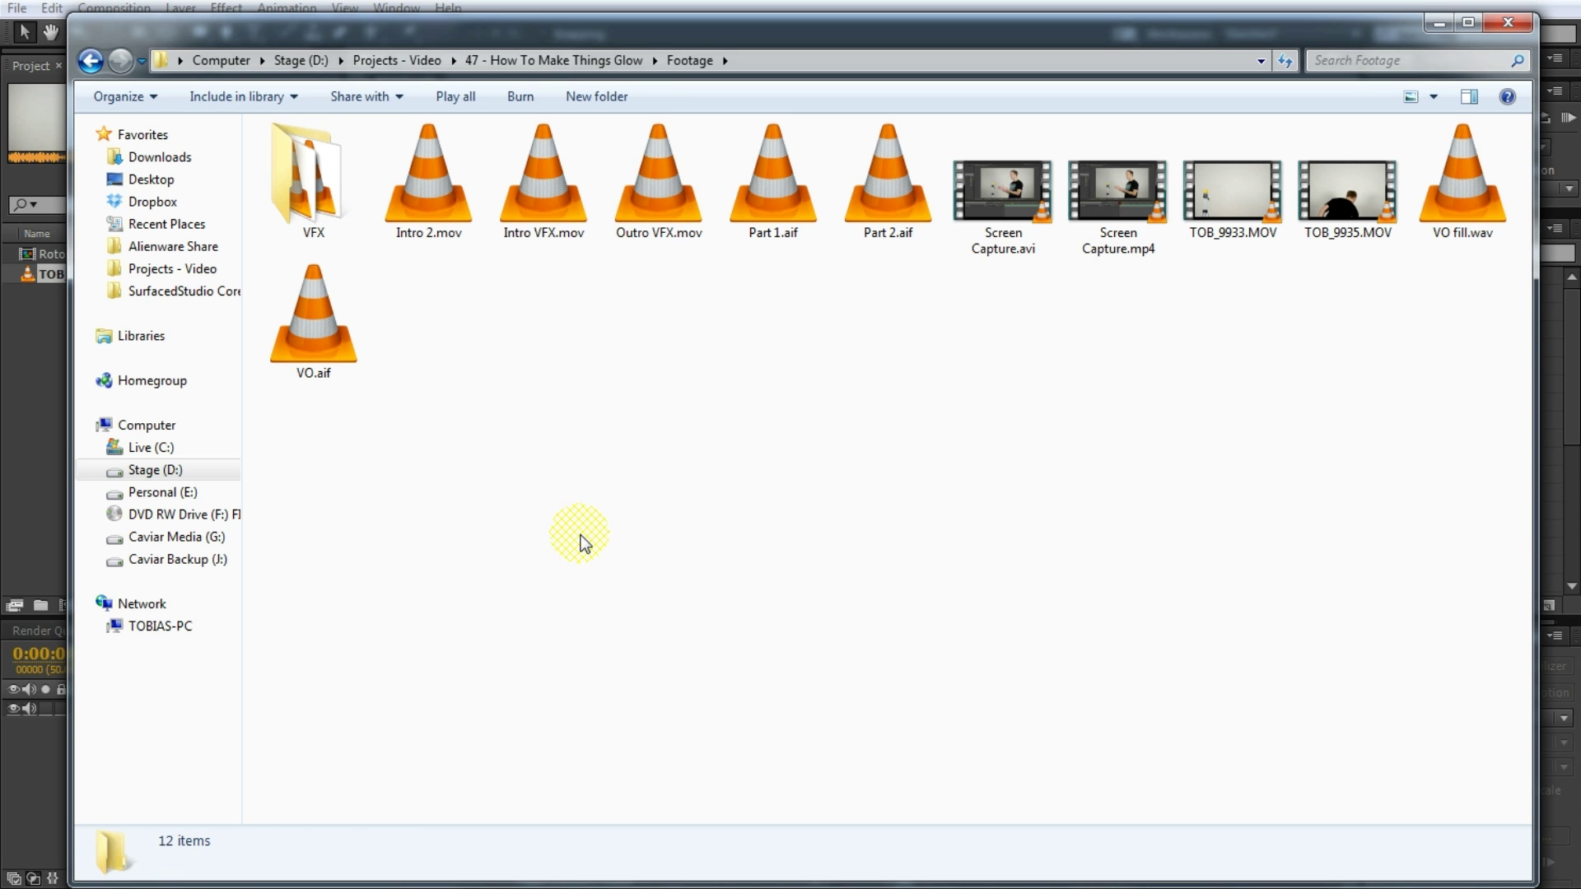
pyautogui.moveTo(990, 377); pyautogui.dragTo(1111, 220)
pyautogui.click(1273, 330)
pyautogui.moveTo(1214, 351); pyautogui.dragTo(1405, 300)
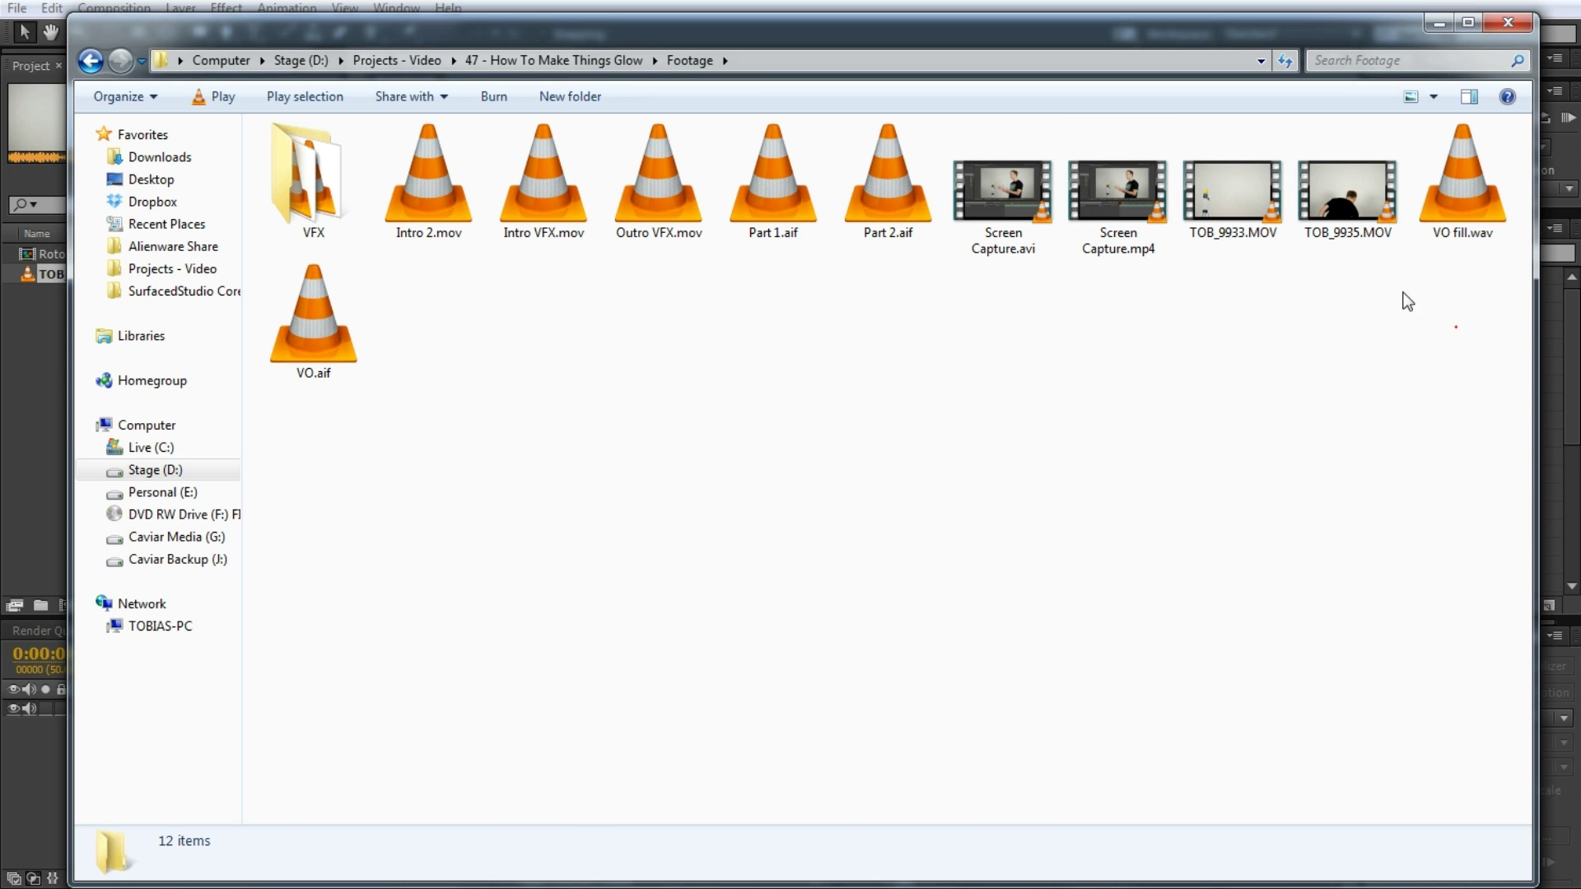
pyautogui.click(1445, 191)
pyautogui.moveTo(921, 305); pyautogui.dragTo(768, 191)
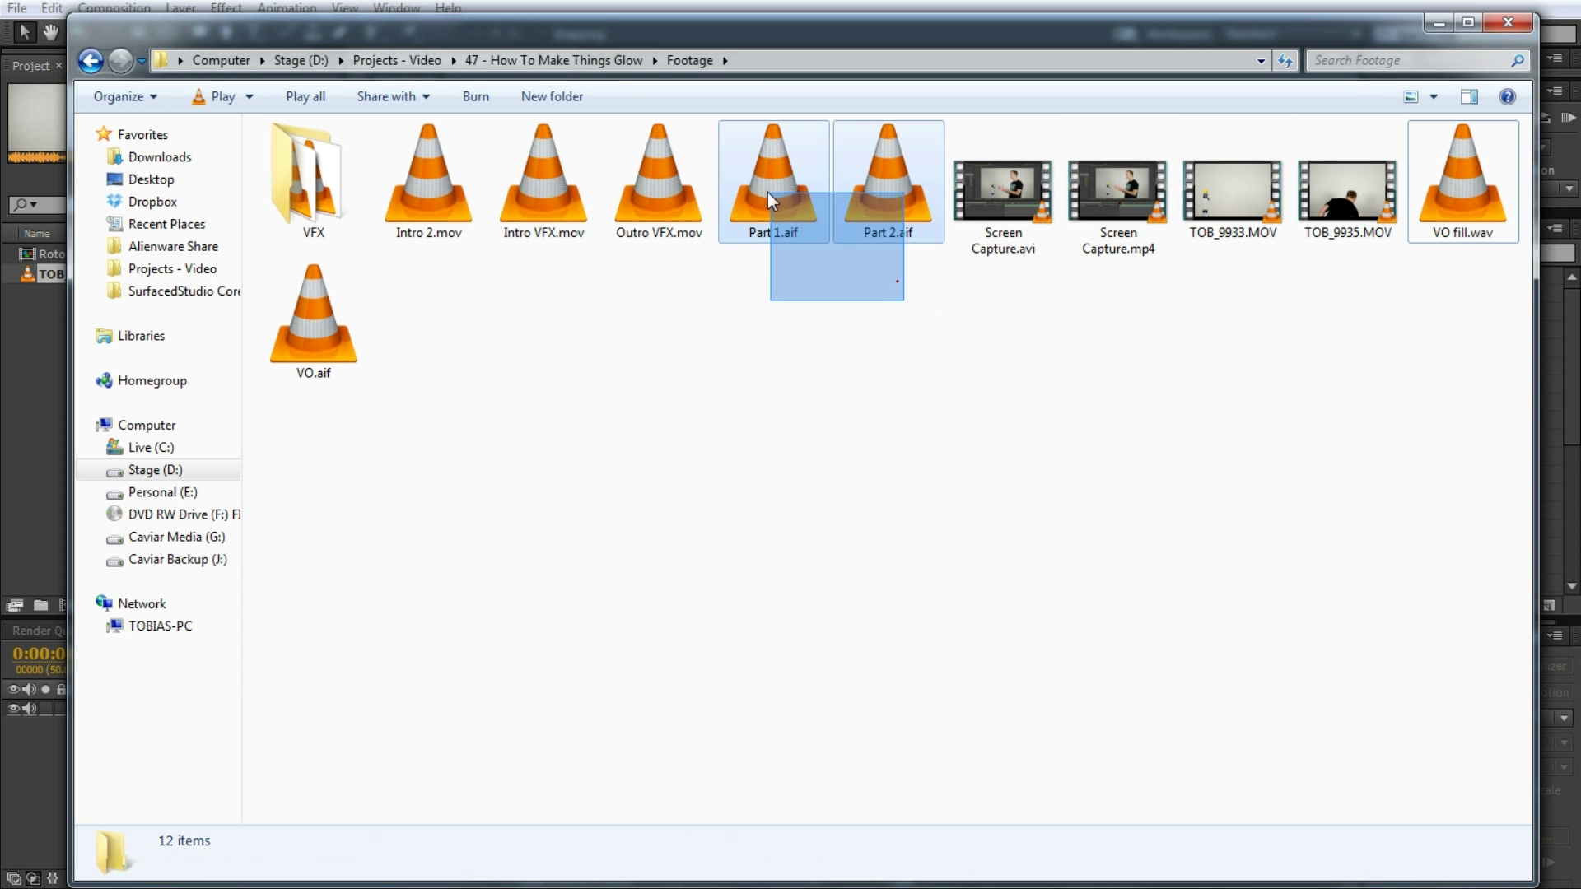
pyautogui.click(706, 301)
pyautogui.moveTo(398, 503); pyautogui.dragTo(1499, 199)
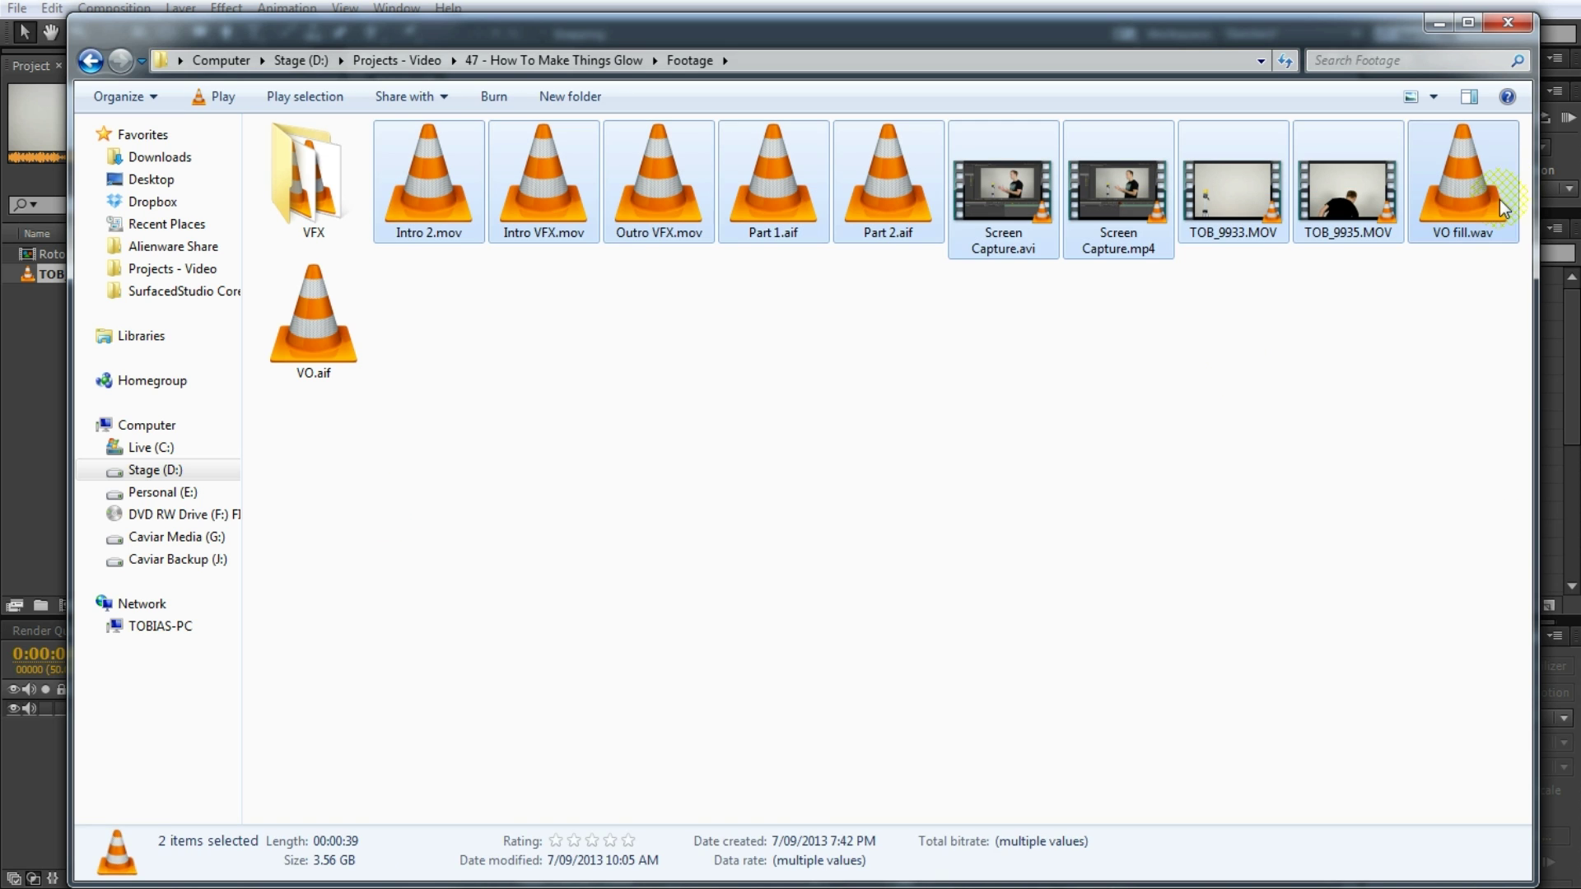
pyautogui.click(1174, 398)
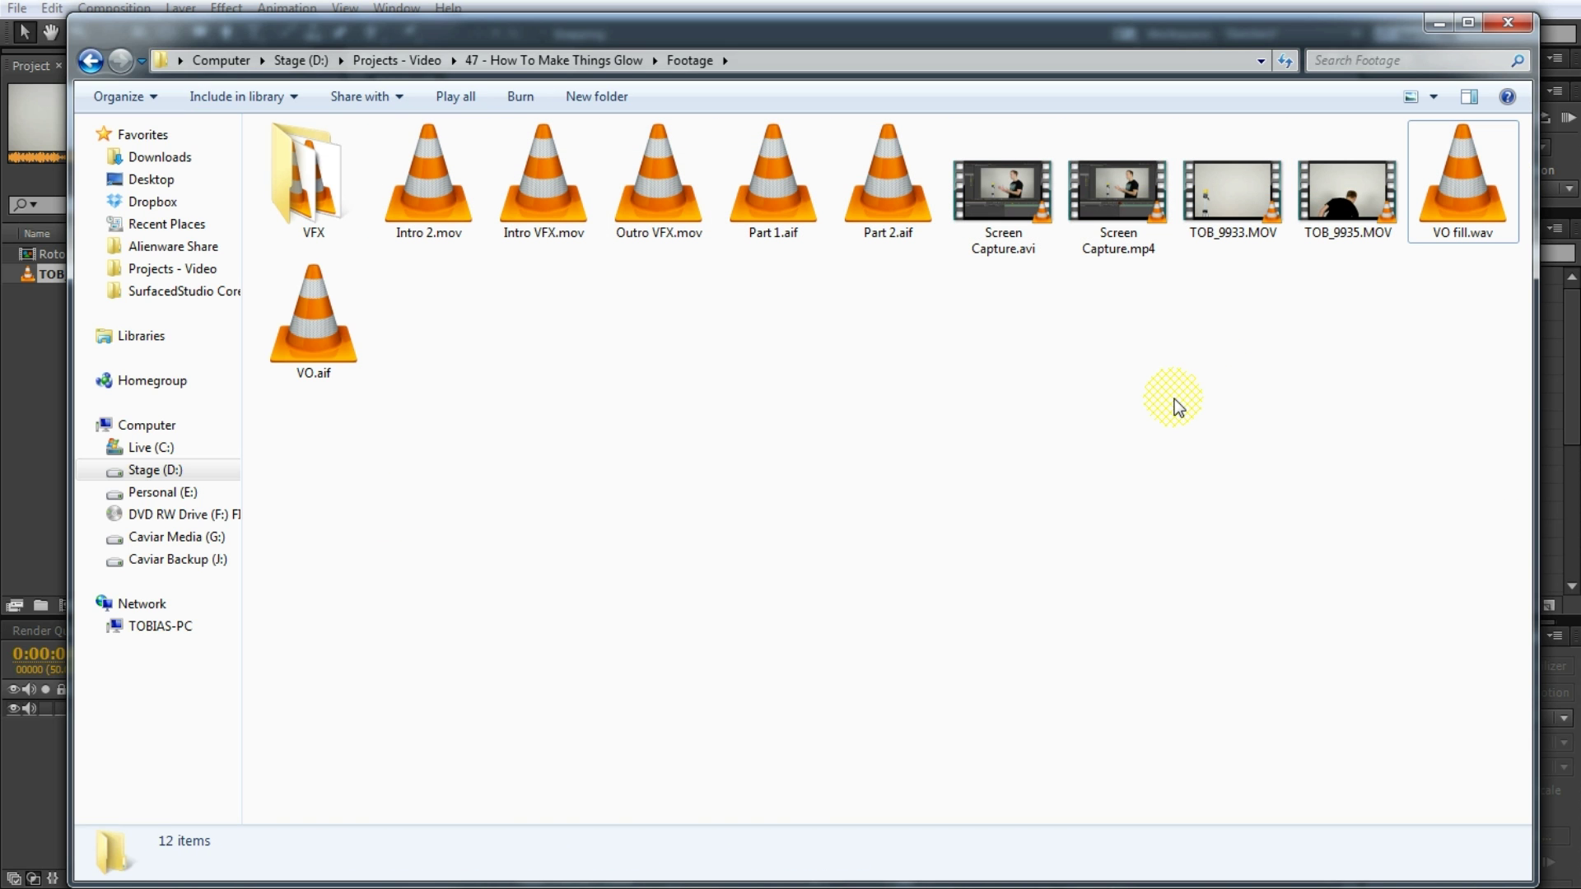
# Open the VFX folder to select both roto .mov files, then return to Footage and select all items.
pyautogui.doubleClick(315, 181)
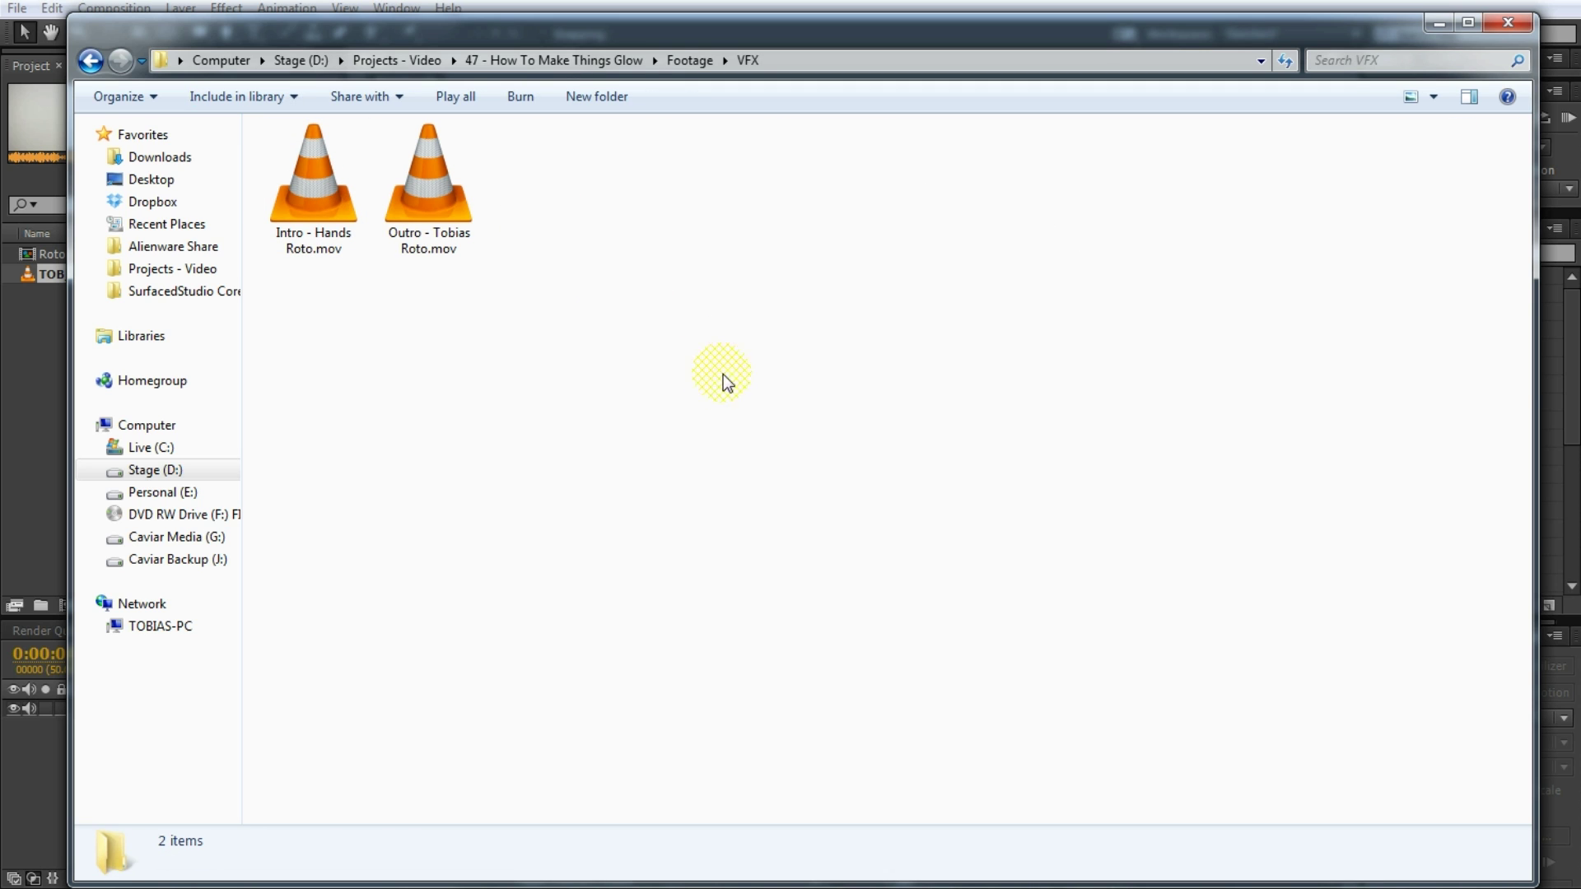
pyautogui.moveTo(723, 374); pyautogui.dragTo(272, 132)
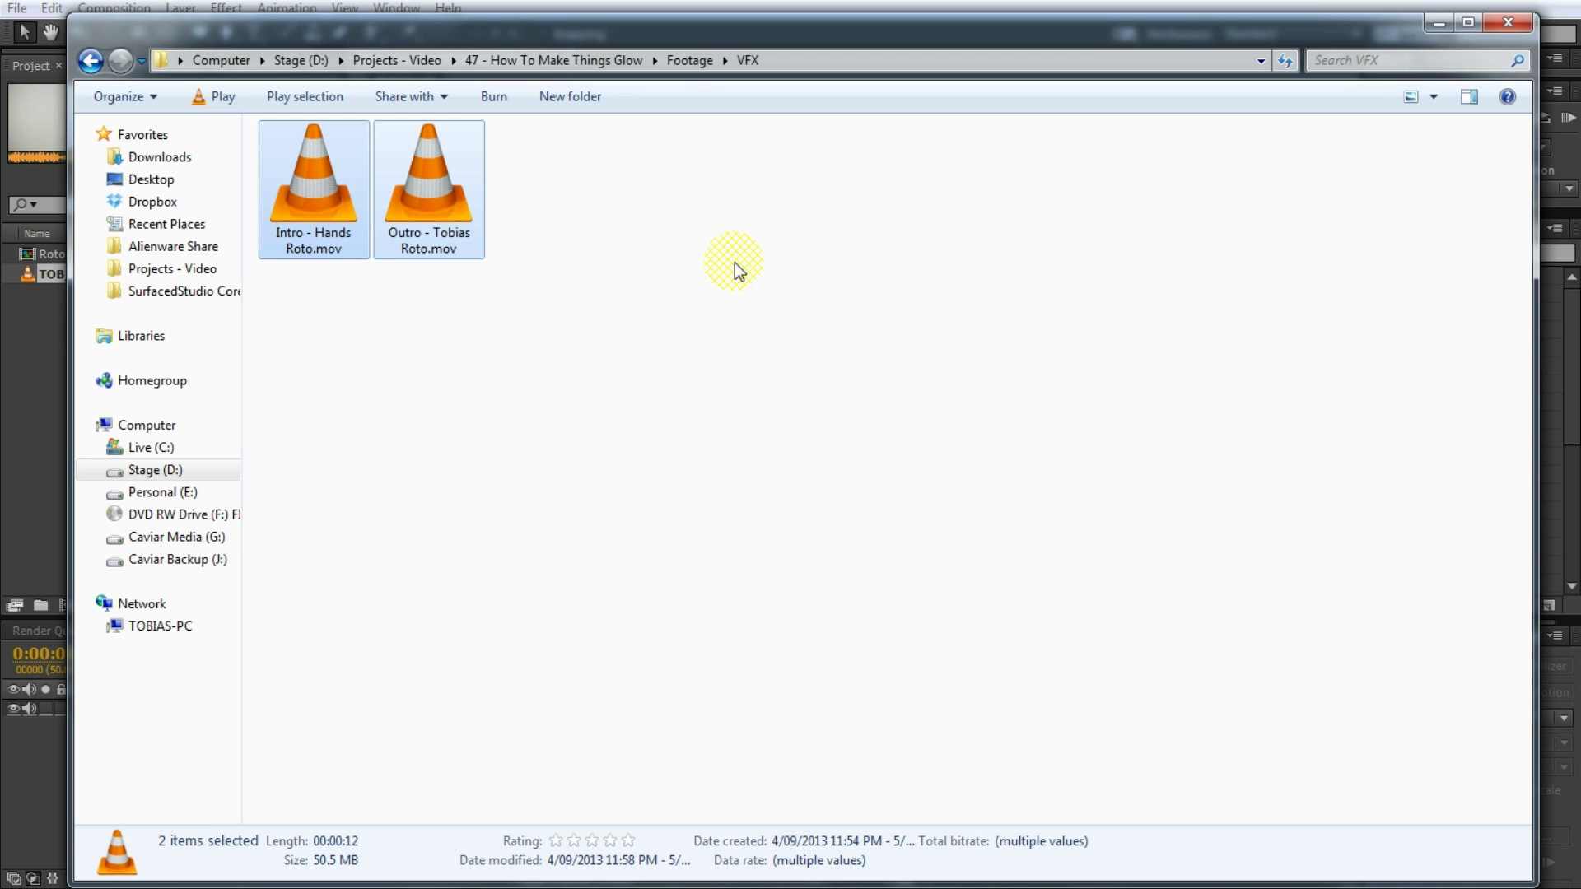
pyautogui.click(678, 63)
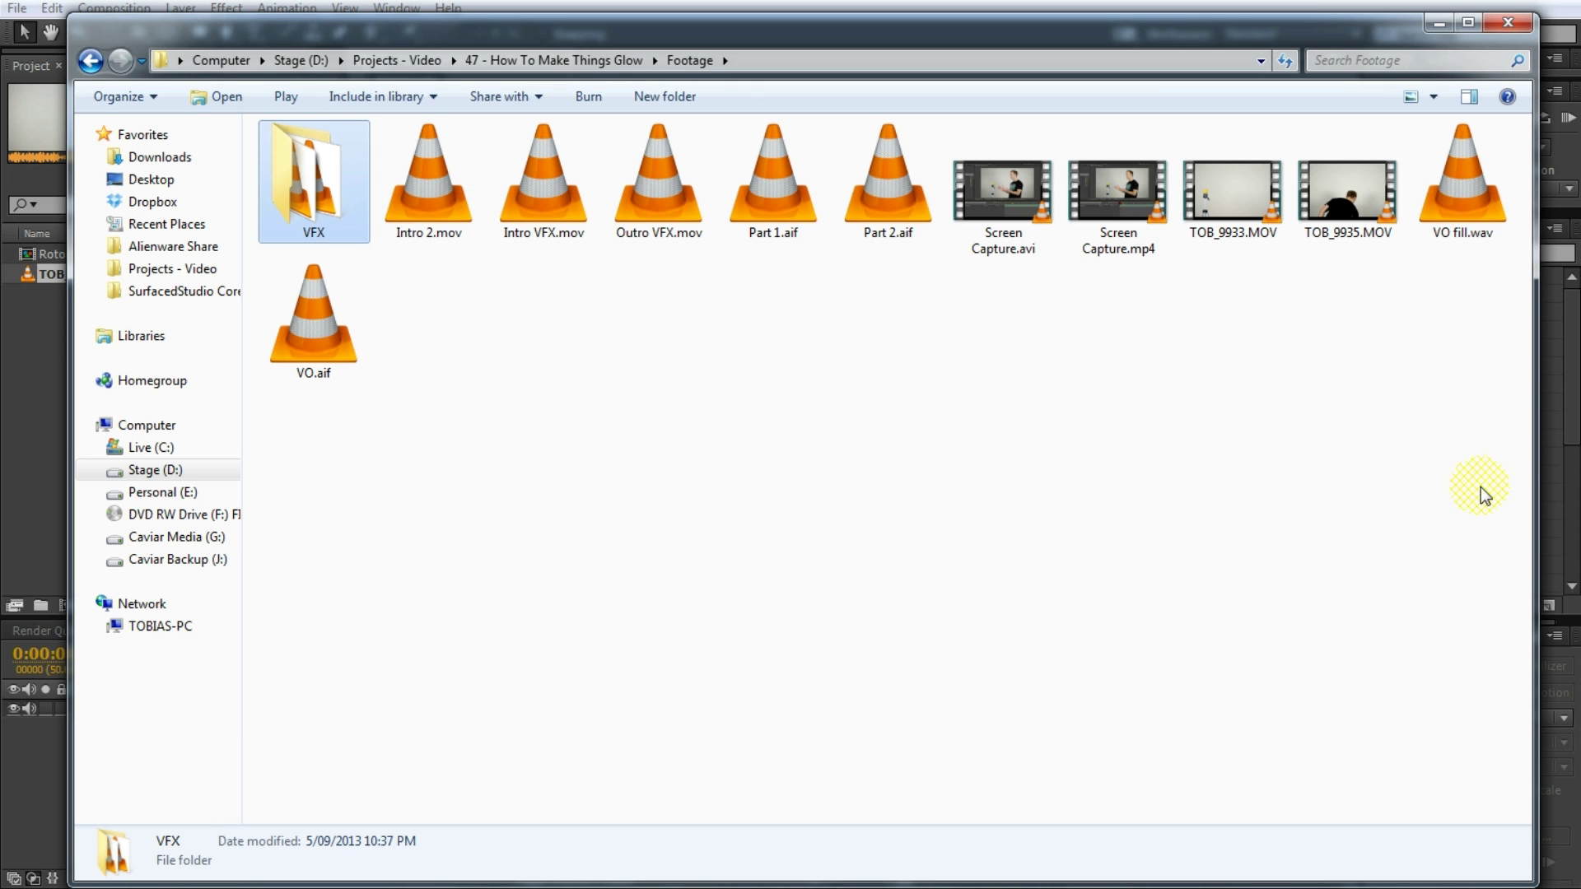
pyautogui.moveTo(1483, 495); pyautogui.dragTo(166, 147)
pyautogui.moveTo(653, 235); pyautogui.dragTo(302, 252)
# Open the Sound folder and select its files, then return to the project folder and select Sound.
pyautogui.doubleClick(302, 248)
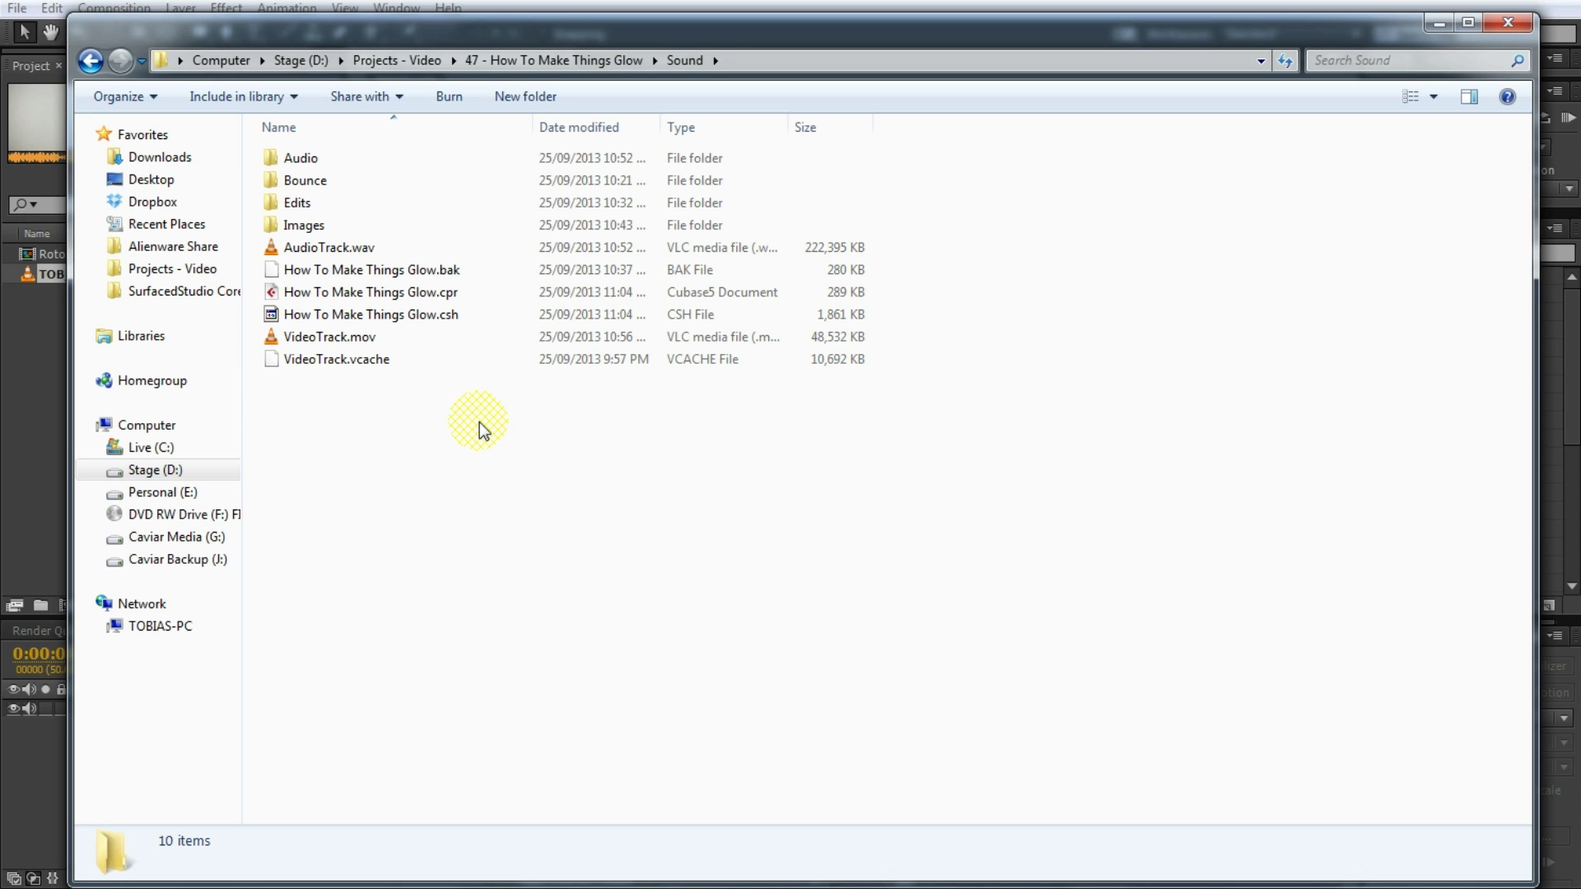
pyautogui.click(352, 249)
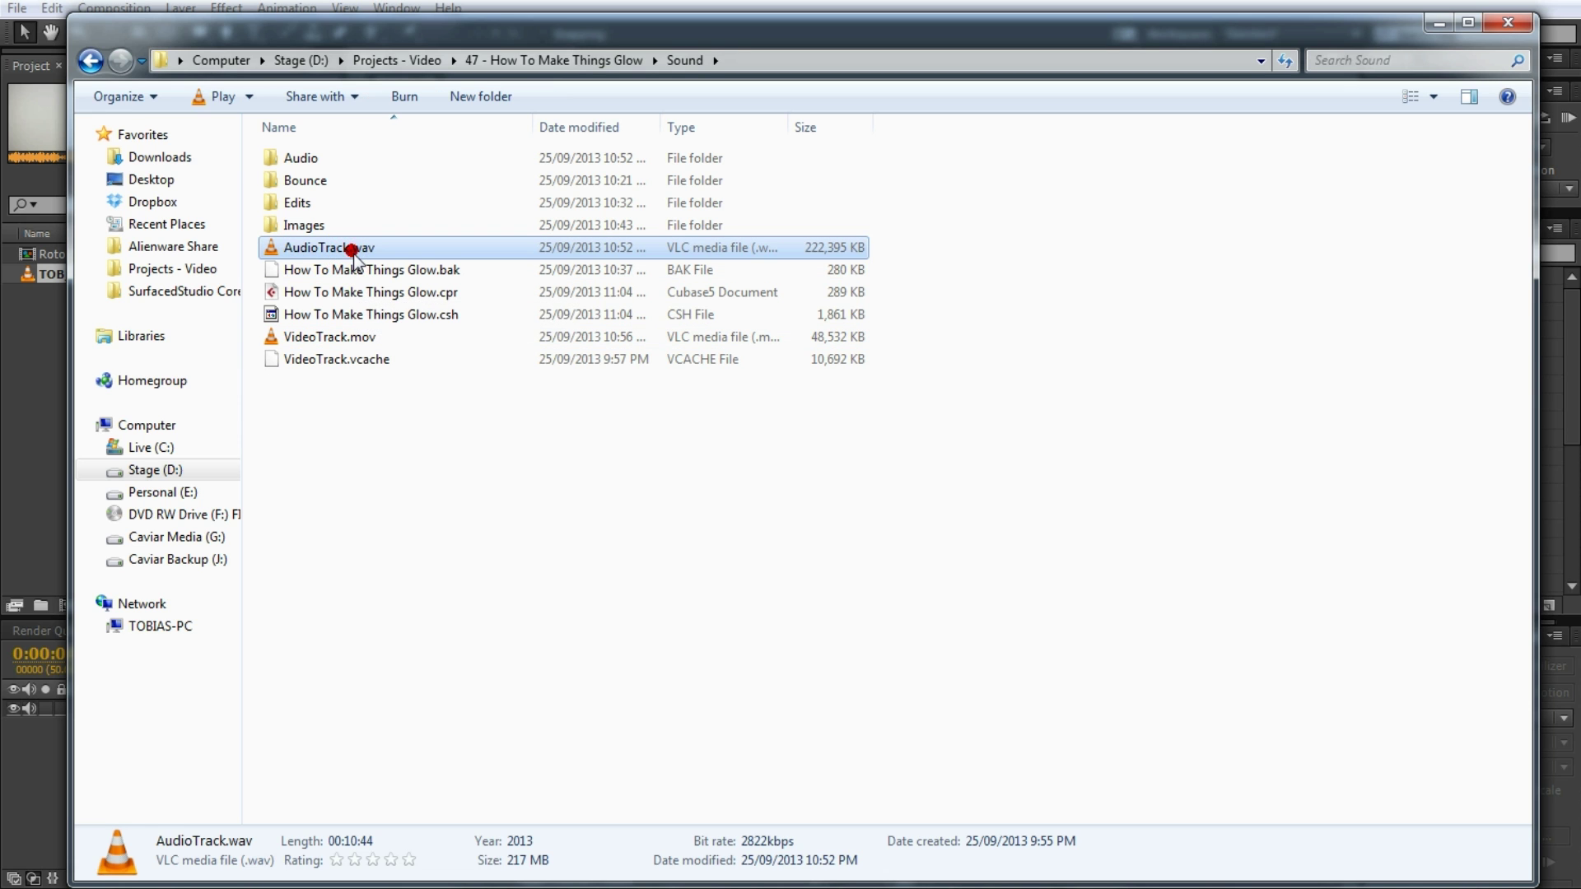
pyautogui.click(362, 338)
pyautogui.hotkey('ctrl', 'a')
pyautogui.click(556, 519)
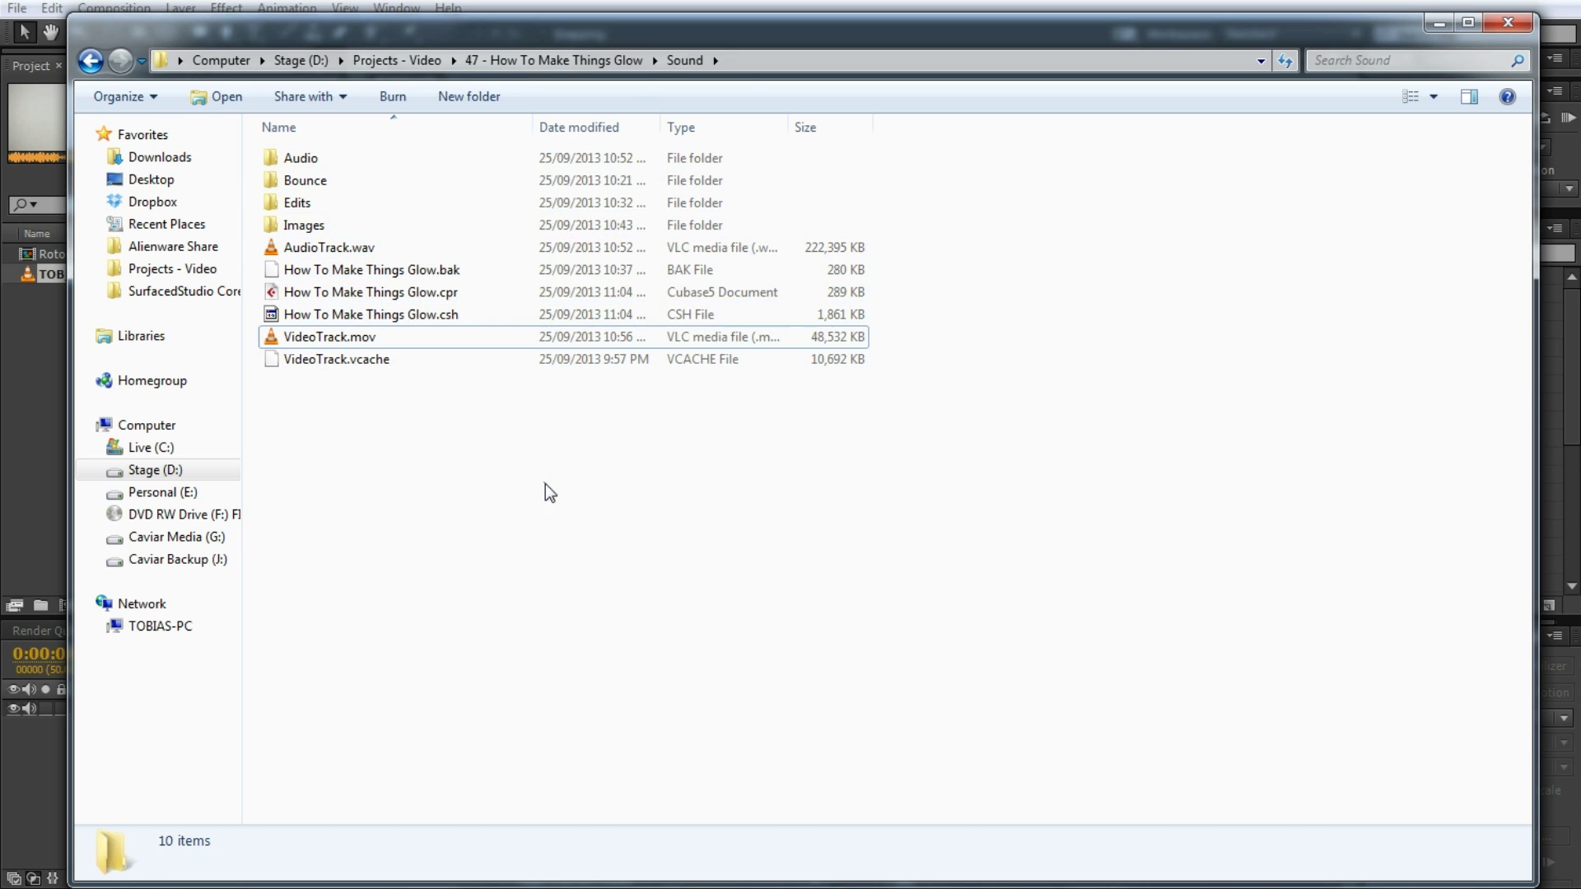
pyautogui.hotkey('ctrl', 'a')
pyautogui.click(618, 487)
pyautogui.click(586, 71)
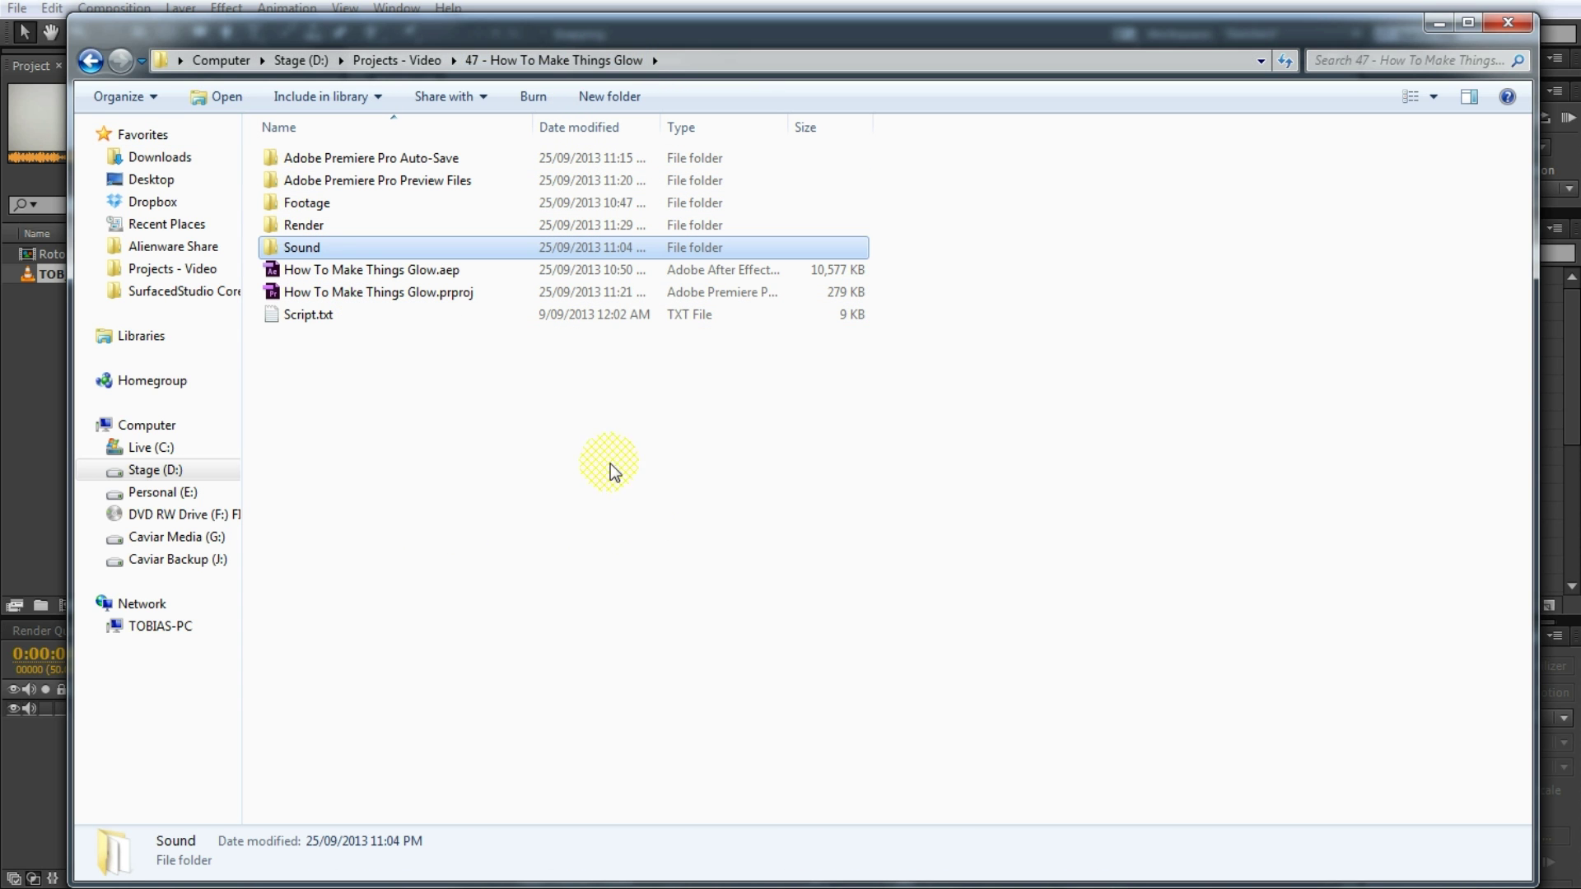
pyautogui.click(311, 246)
pyautogui.doubleClick(309, 231)
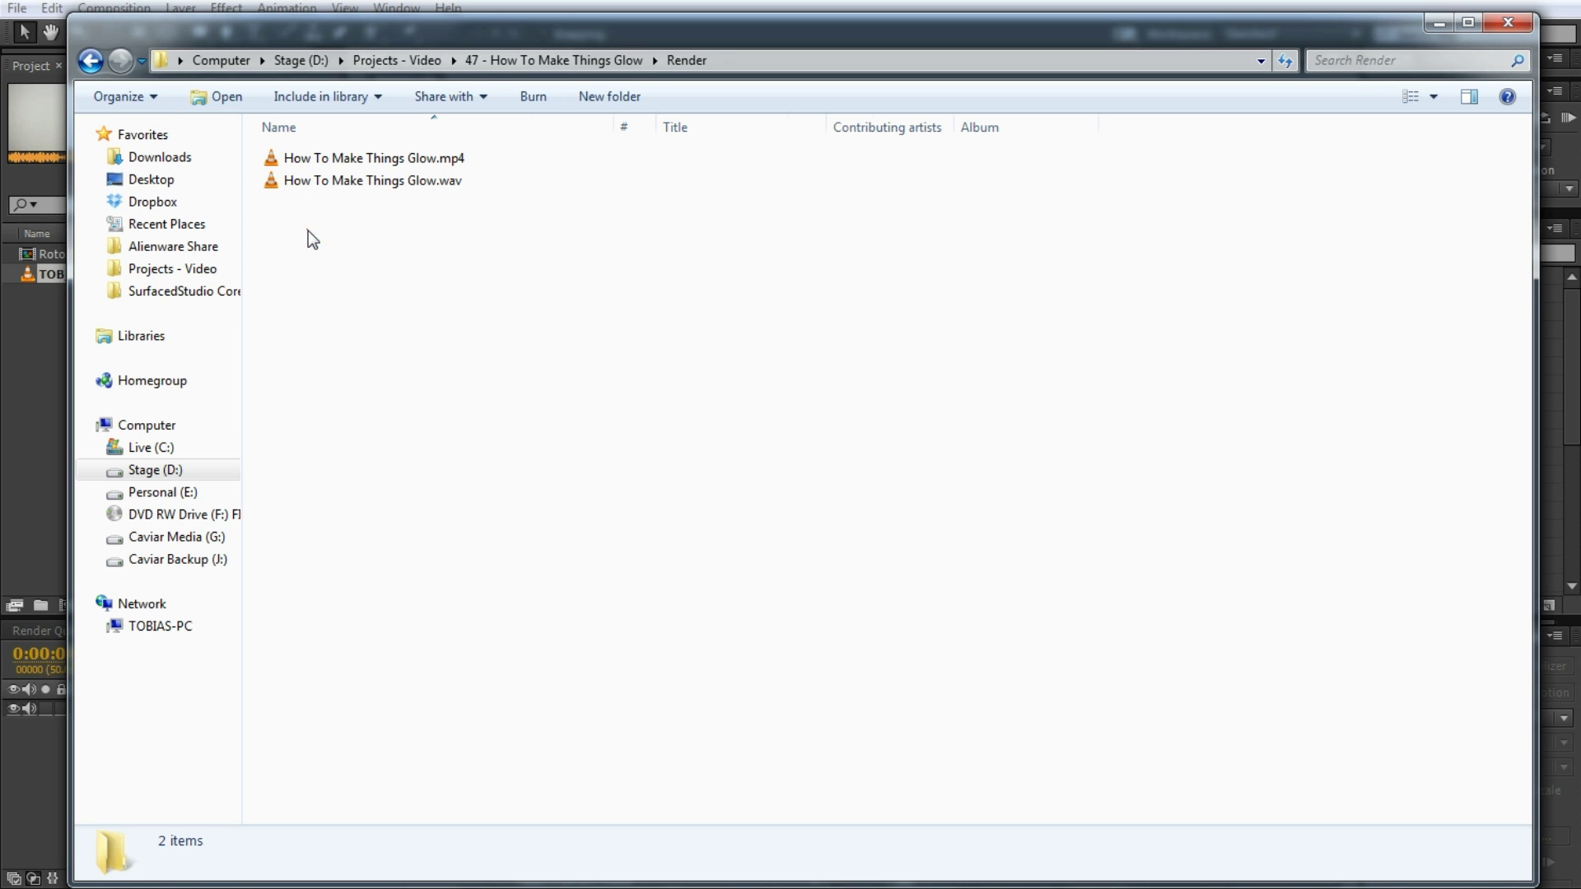
pyautogui.click(413, 186)
pyautogui.click(420, 160)
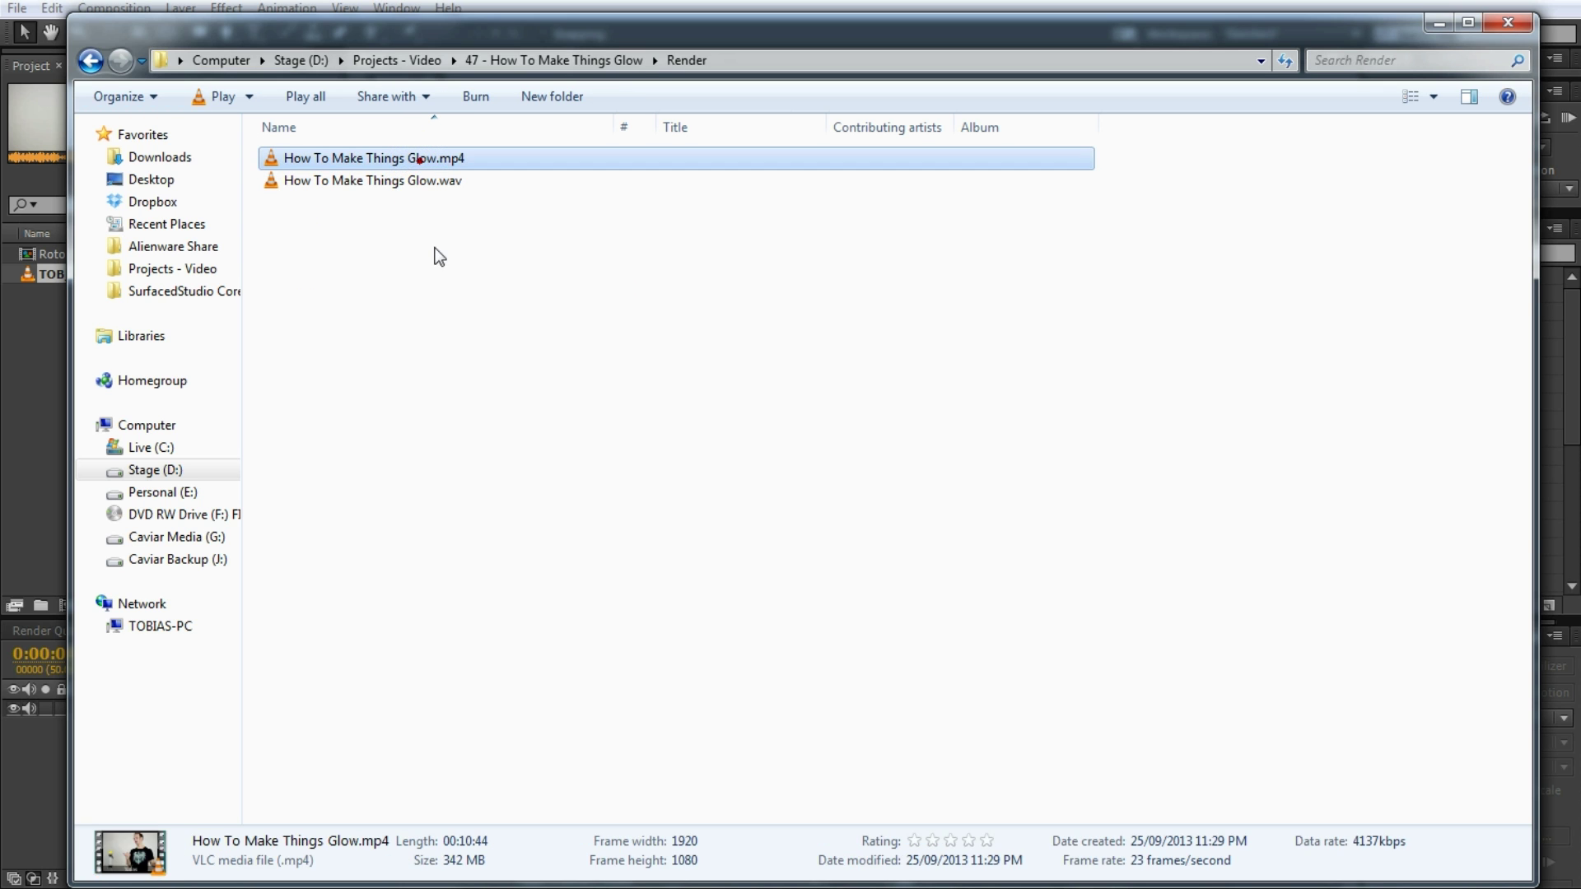
pyautogui.click(430, 180)
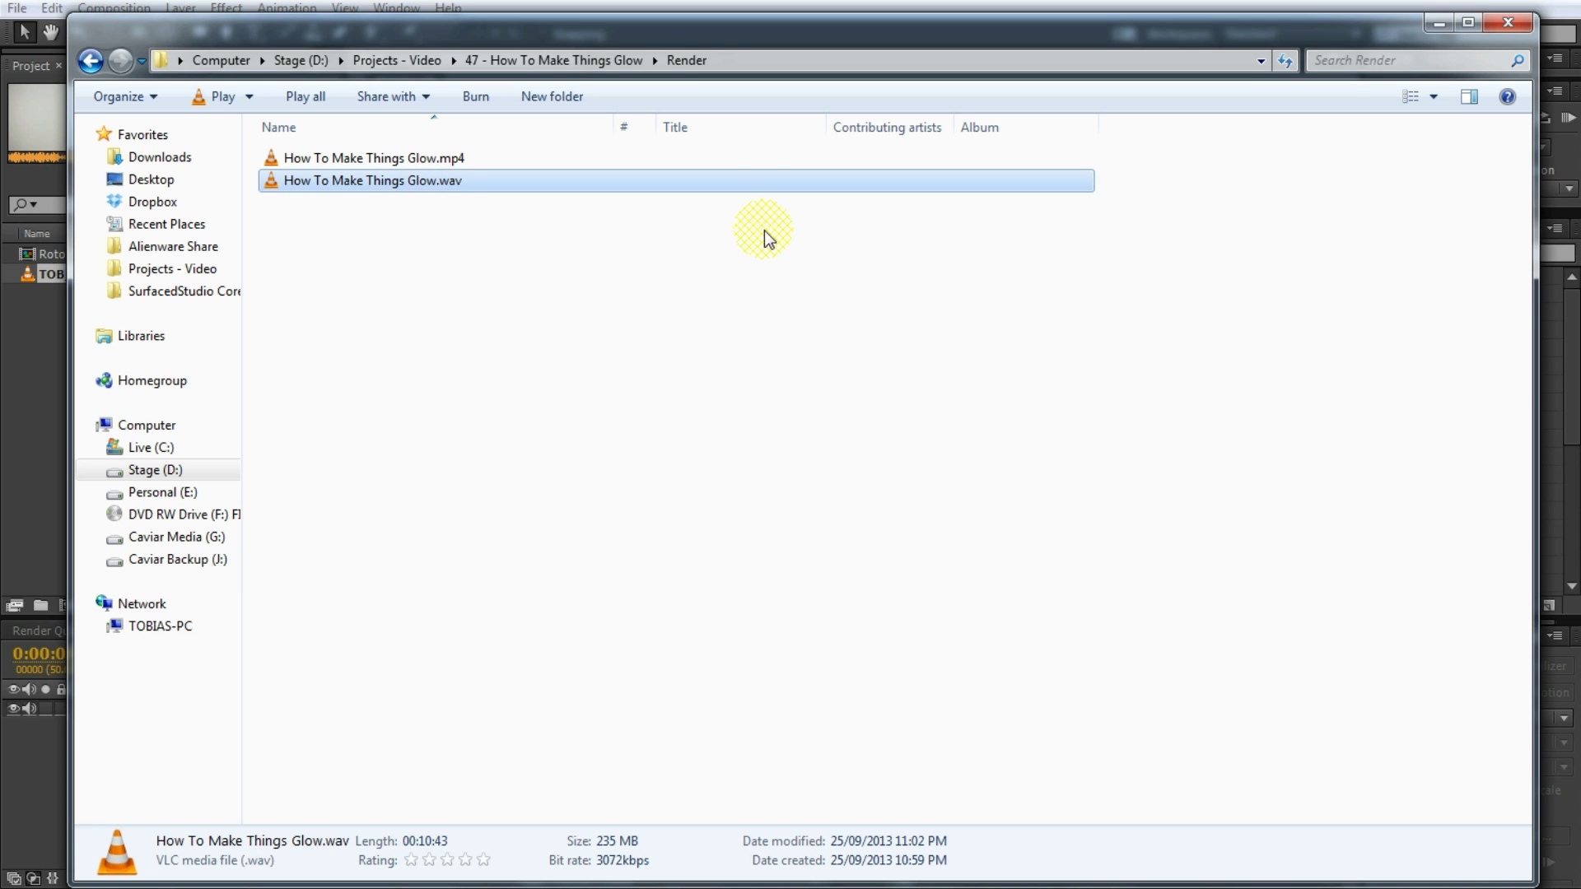
pyautogui.click(463, 155)
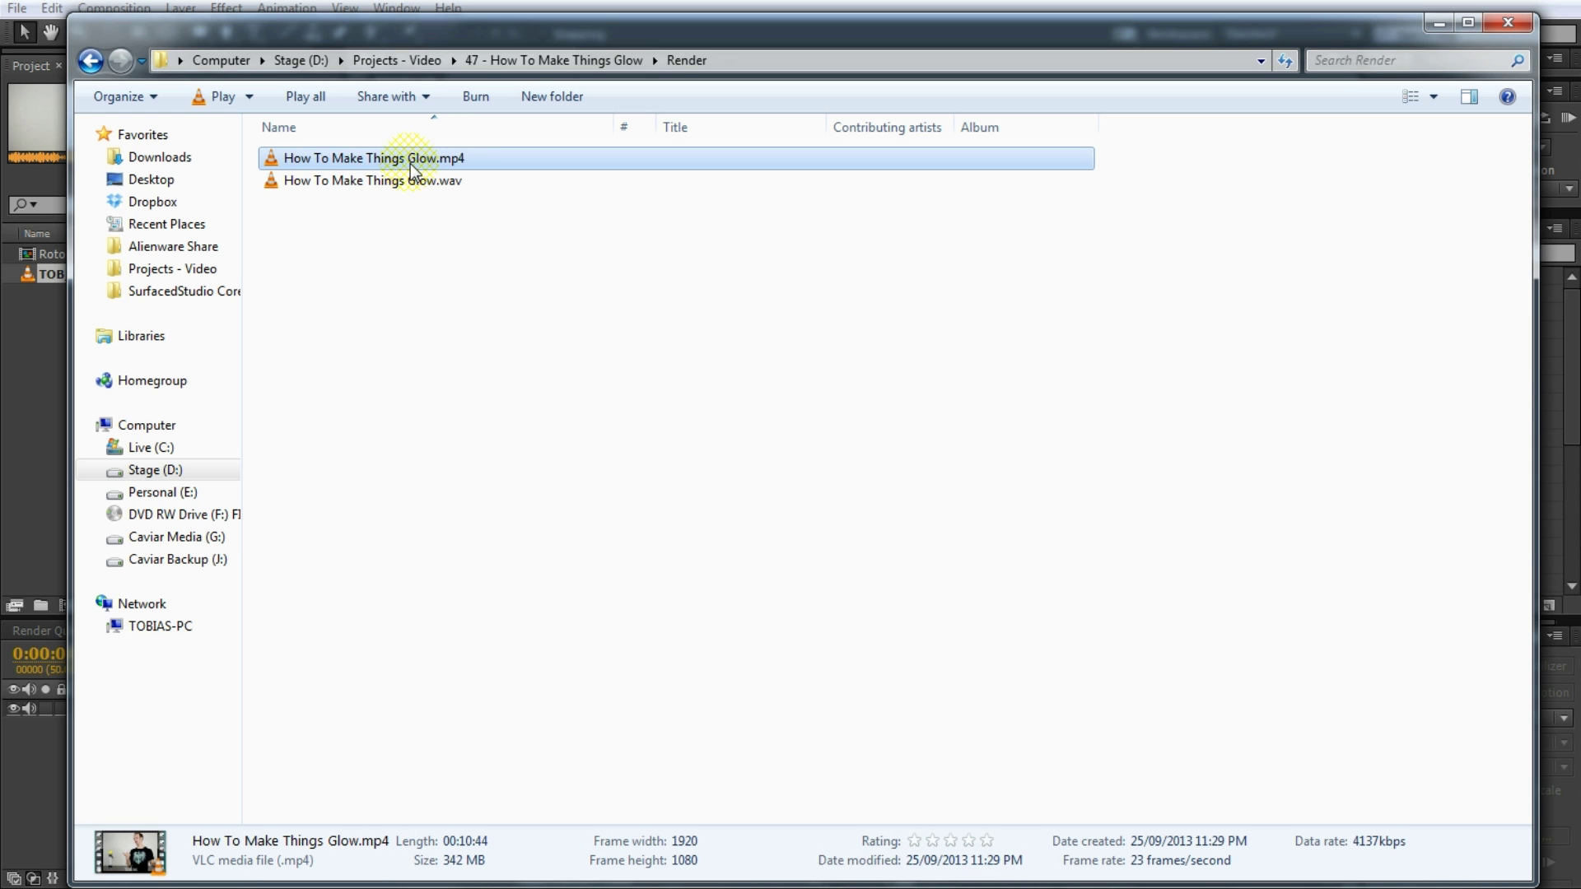
pyautogui.click(586, 60)
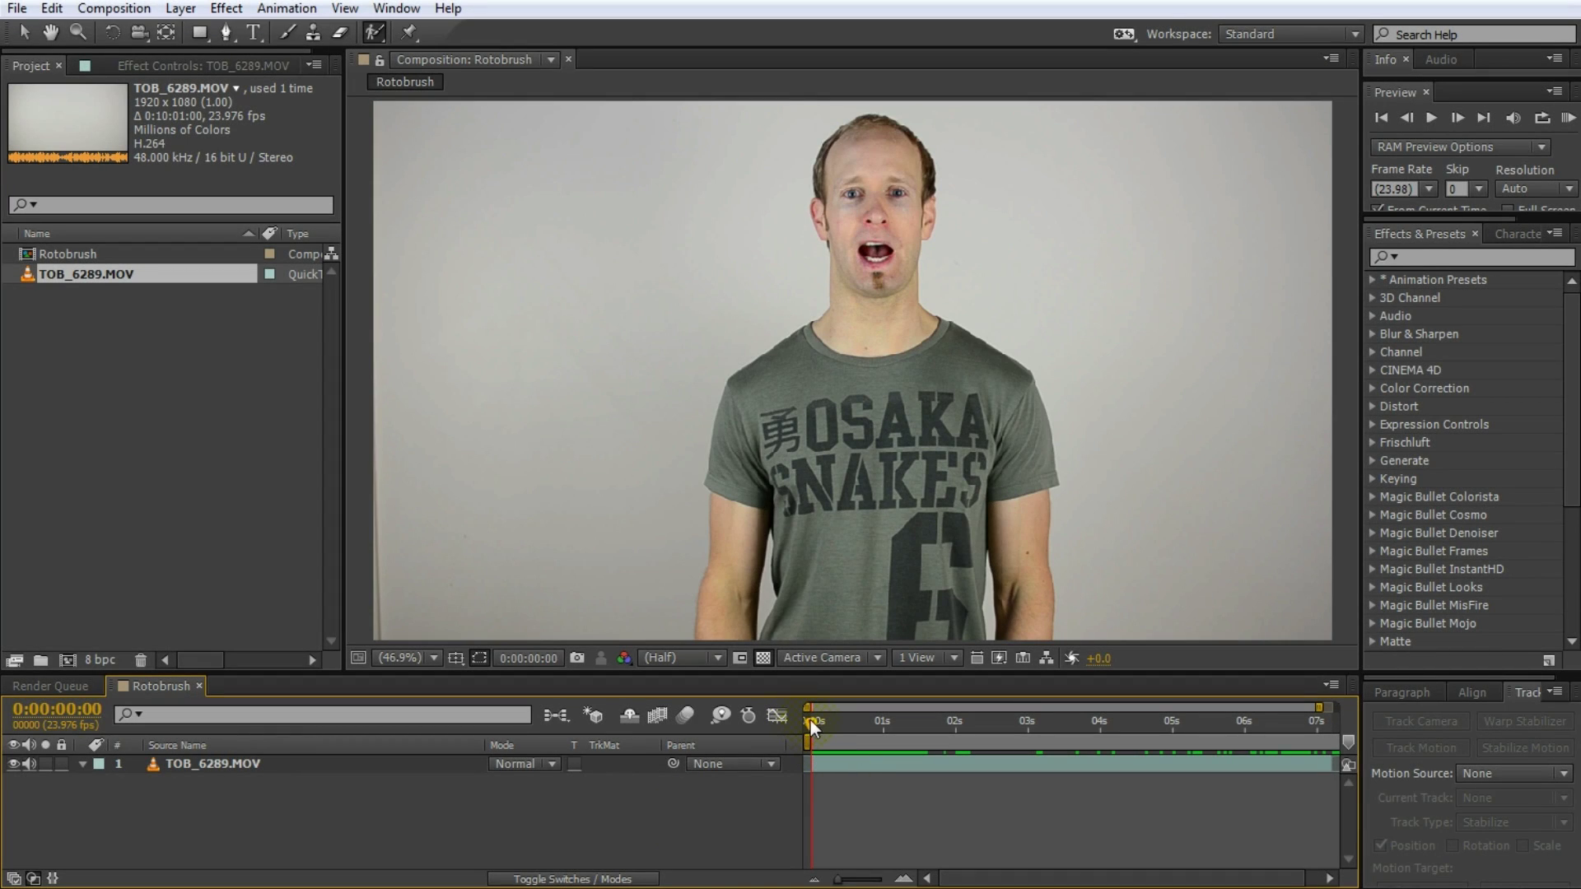
pyautogui.moveTo(814, 721); pyautogui.dragTo(926, 760)
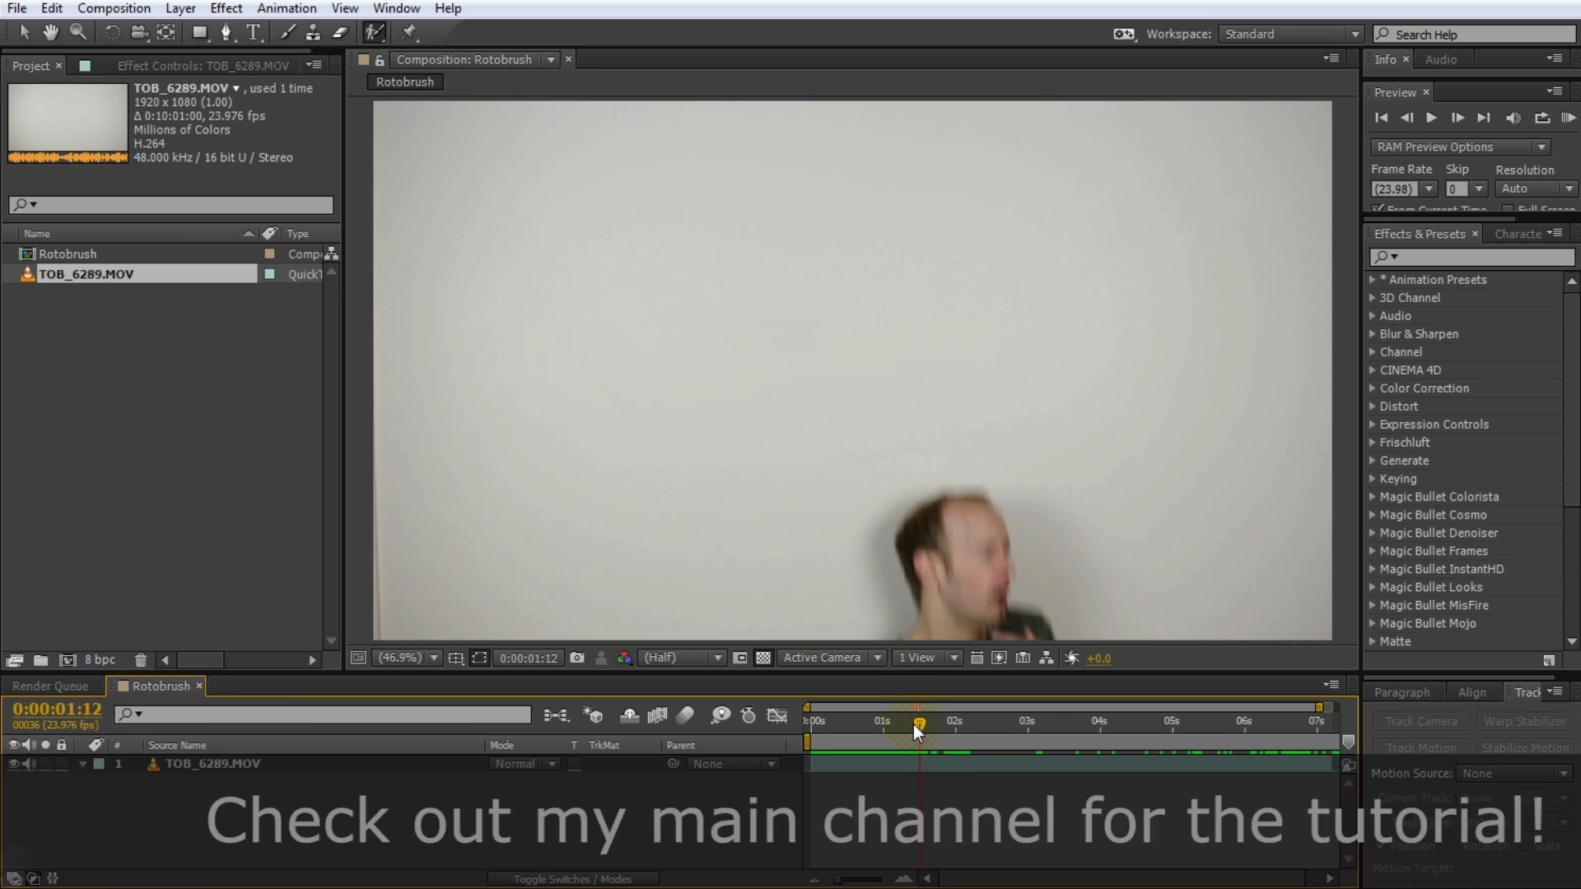
pyautogui.moveTo(920, 723); pyautogui.dragTo(814, 737)
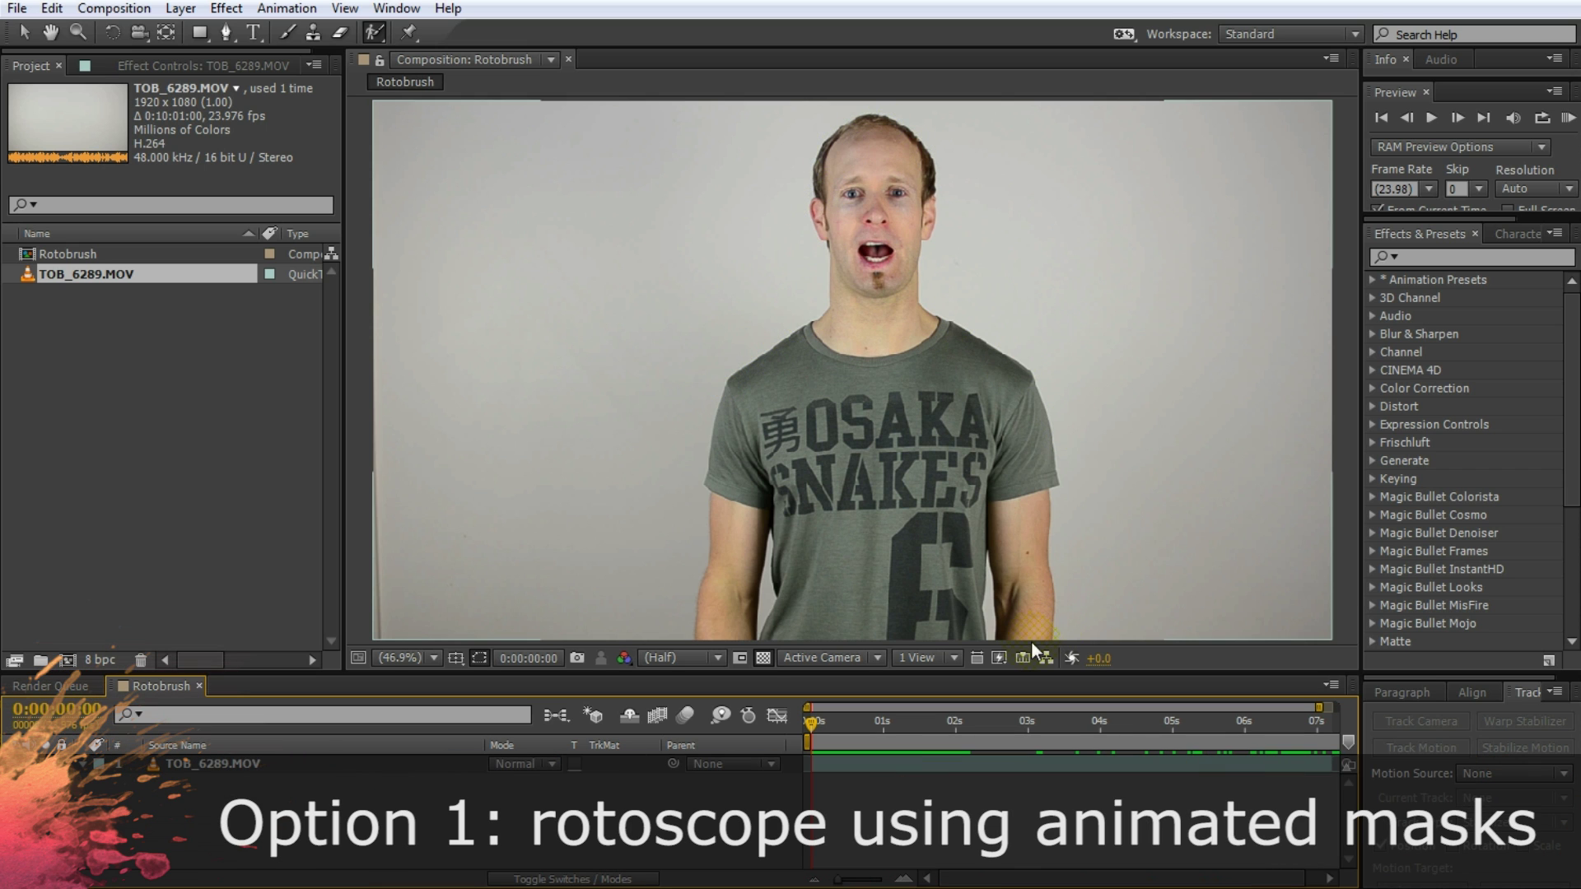
# With the Pen tool on TOB_6289.MOV, plot mask points up the left arm, shoulder and neck.
pyautogui.click(226, 33)
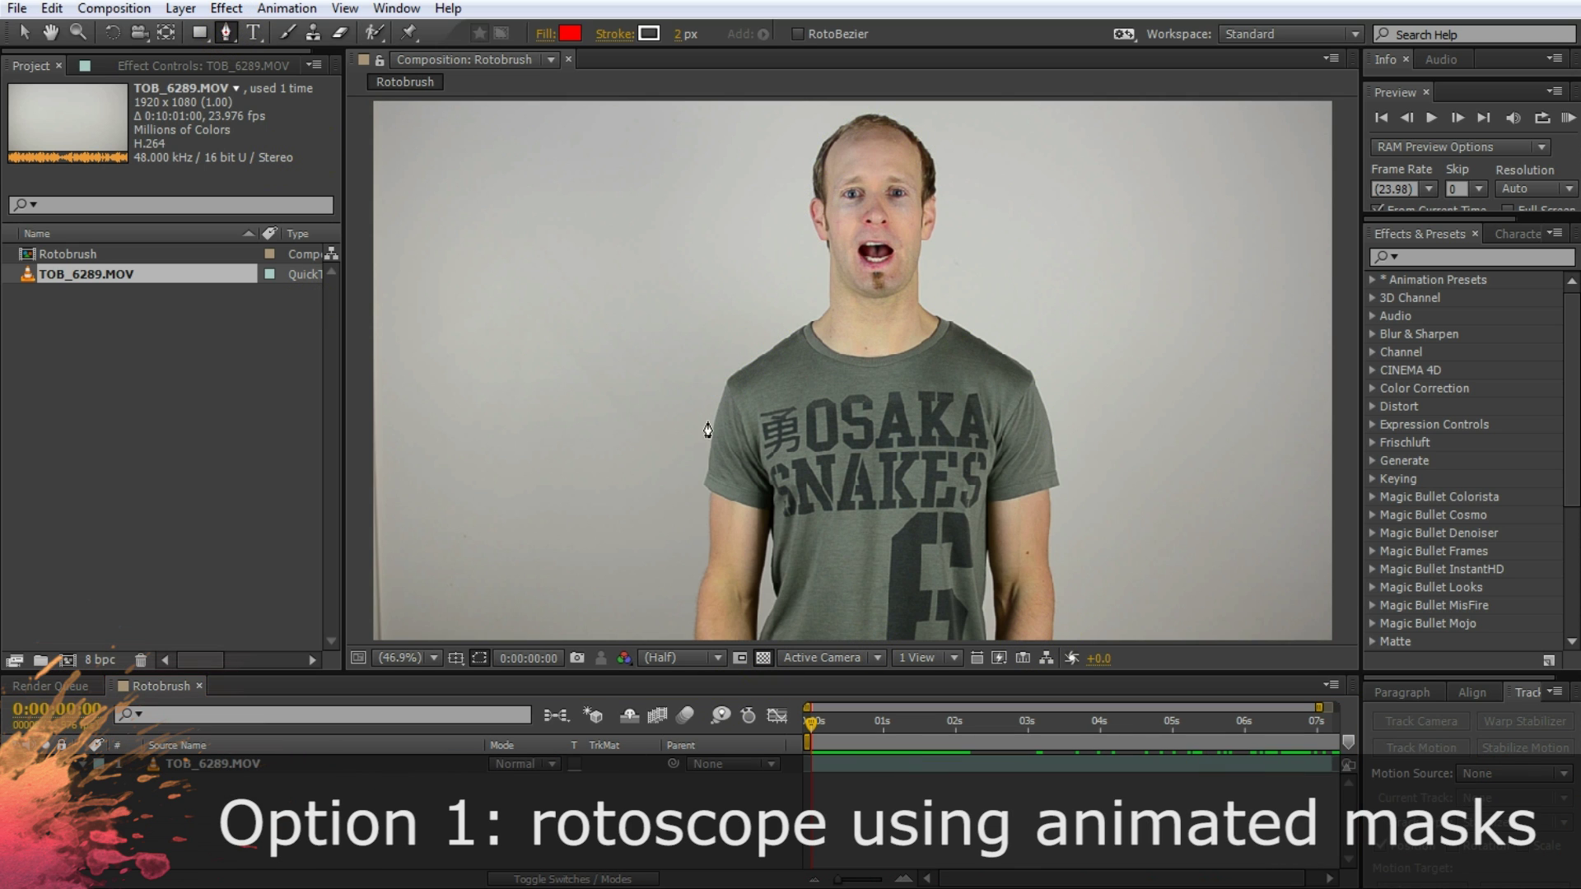
pyautogui.click(890, 769)
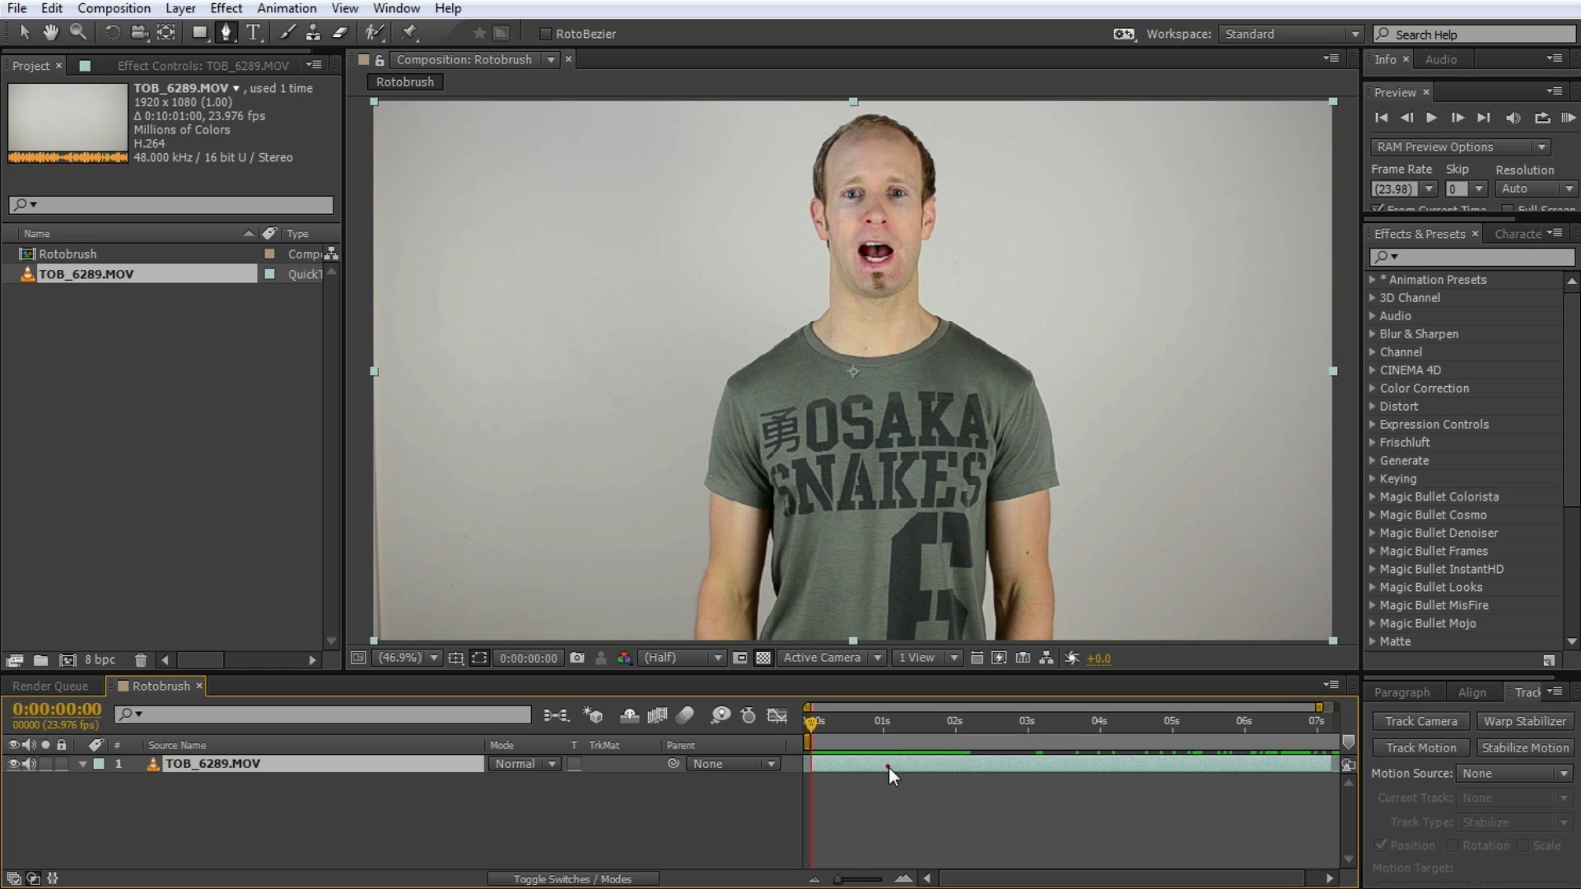
pyautogui.click(694, 635)
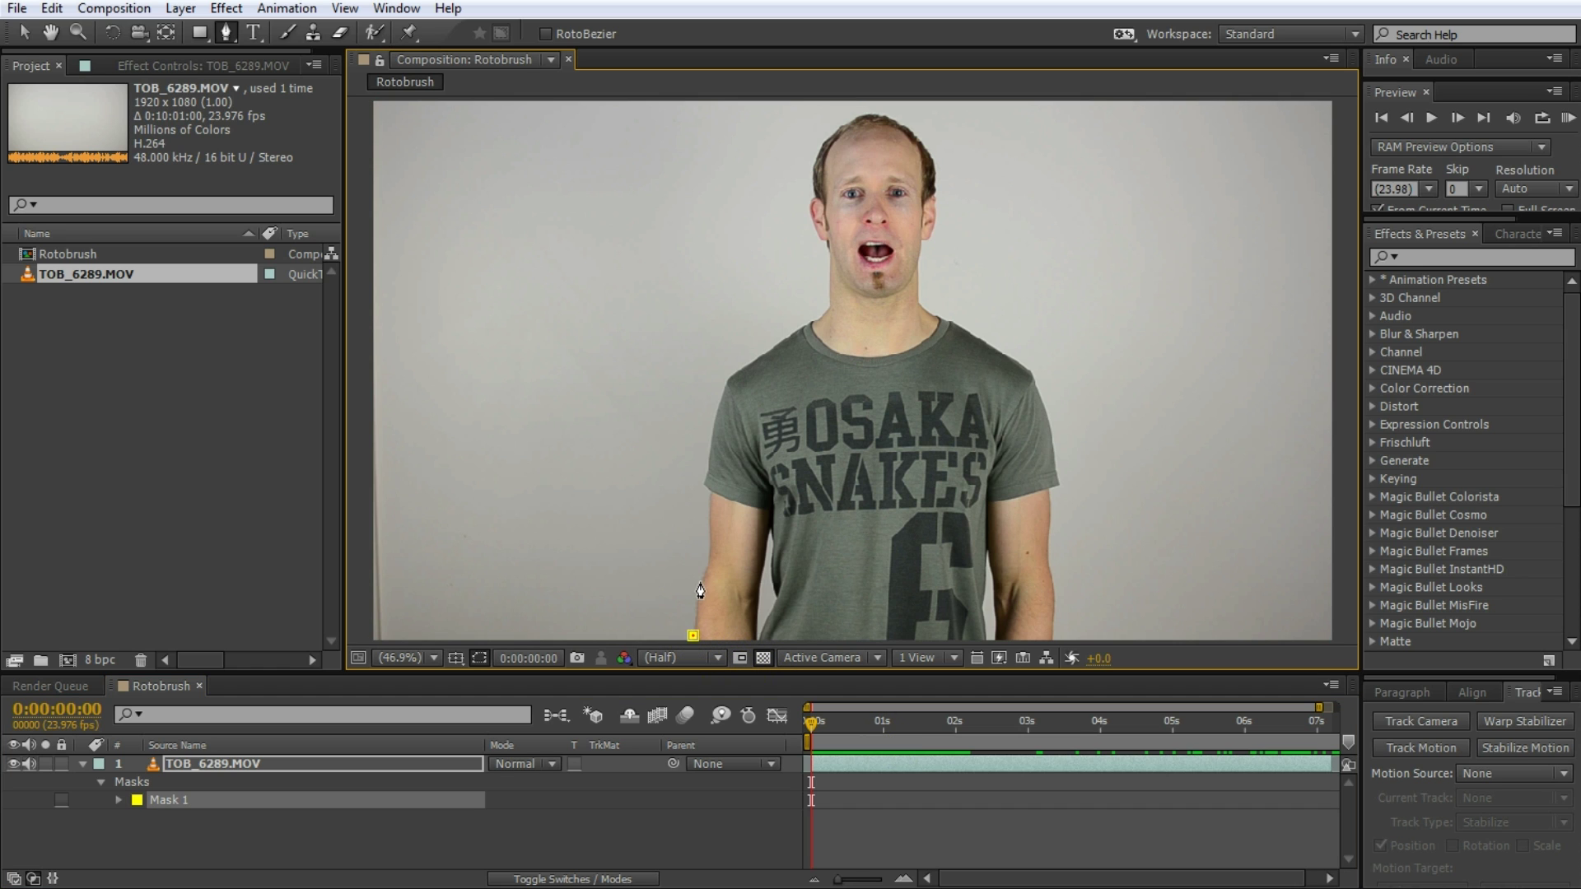
pyautogui.click(700, 576)
pyautogui.click(713, 541)
pyautogui.click(708, 476)
pyautogui.click(714, 434)
pyautogui.click(724, 386)
pyautogui.click(767, 352)
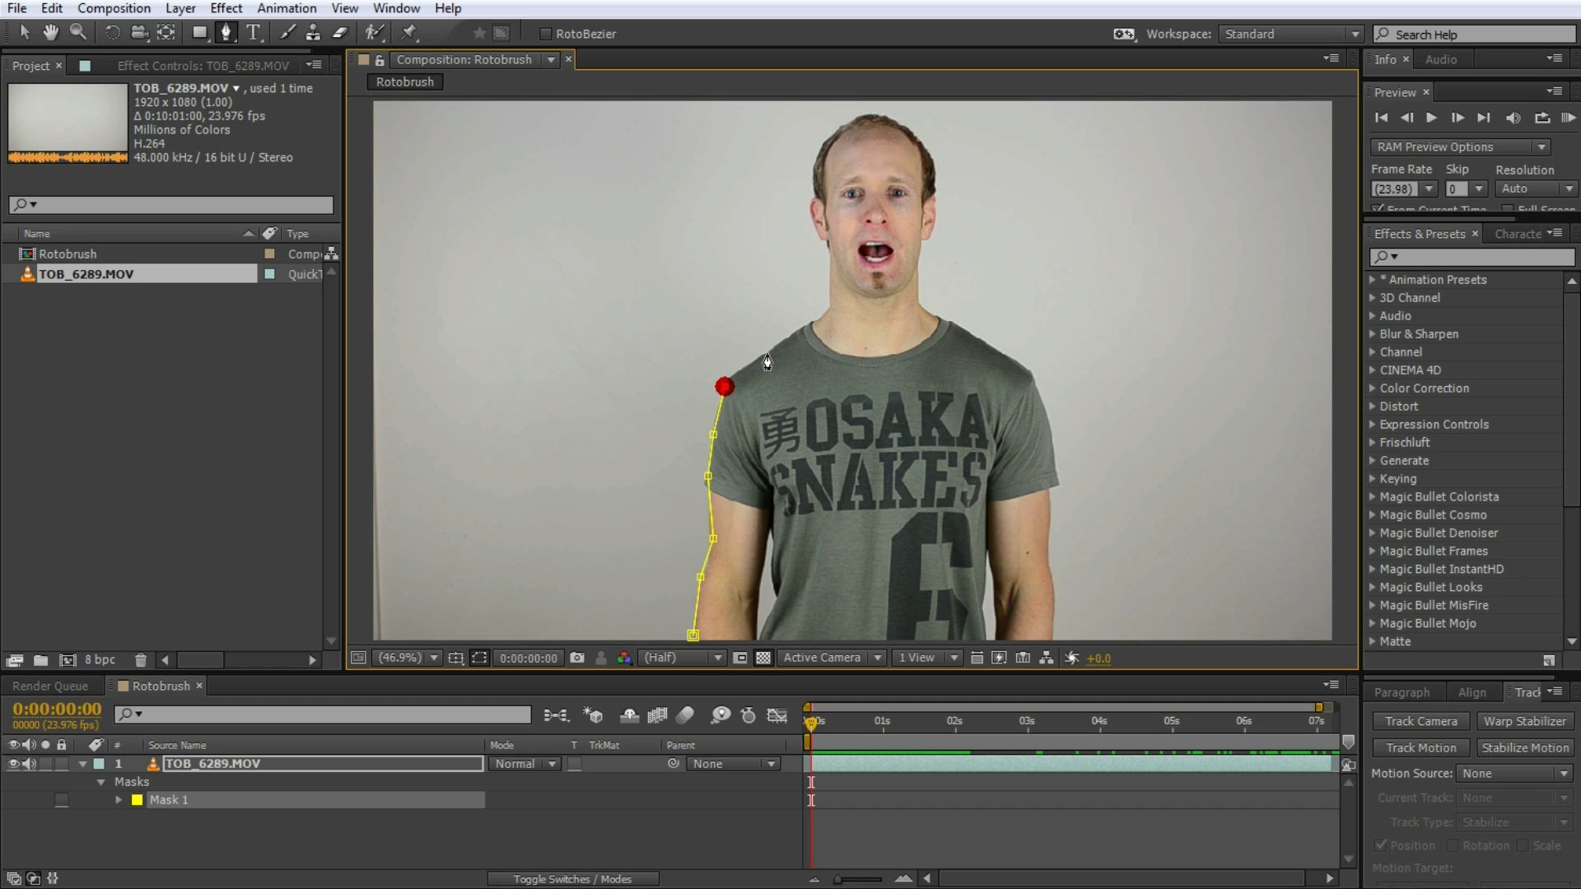
pyautogui.click(815, 323)
pyautogui.click(832, 293)
pyautogui.click(834, 253)
# Continue the mask around the head, right shoulder and arm, along the bottom and arm gaps, then close it.
pyautogui.click(824, 142)
pyautogui.click(910, 122)
pyautogui.click(931, 206)
pyautogui.click(920, 298)
pyautogui.click(1010, 356)
pyautogui.click(1046, 566)
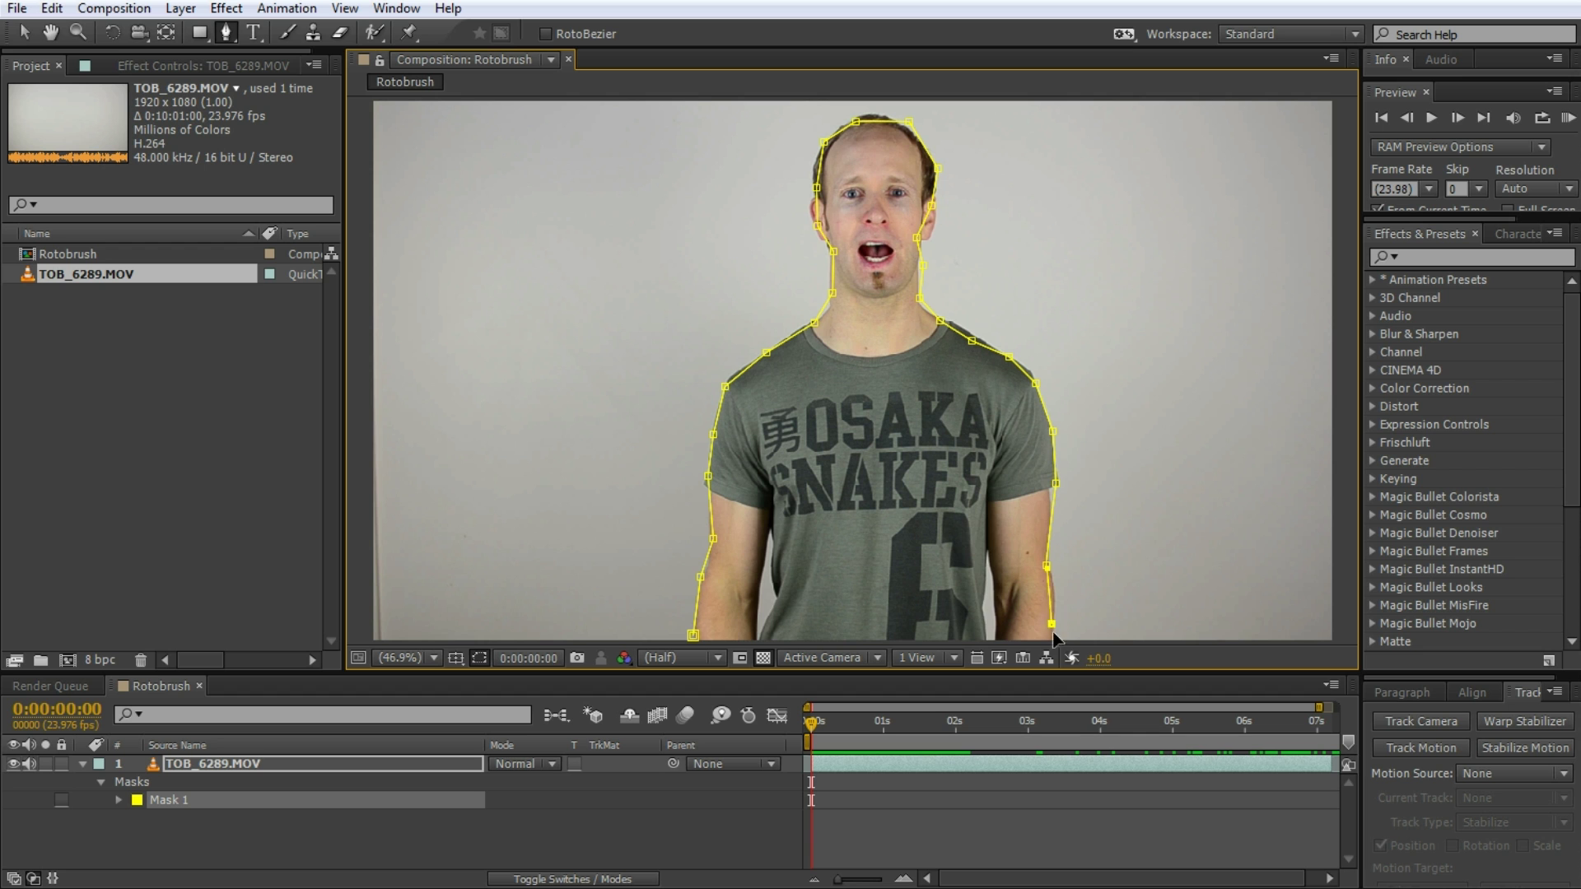
pyautogui.click(999, 639)
pyautogui.click(985, 553)
pyautogui.click(980, 641)
pyautogui.click(760, 641)
pyautogui.click(777, 612)
pyautogui.click(777, 585)
pyautogui.click(769, 528)
pyautogui.click(756, 579)
pyautogui.click(742, 639)
pyautogui.click(694, 635)
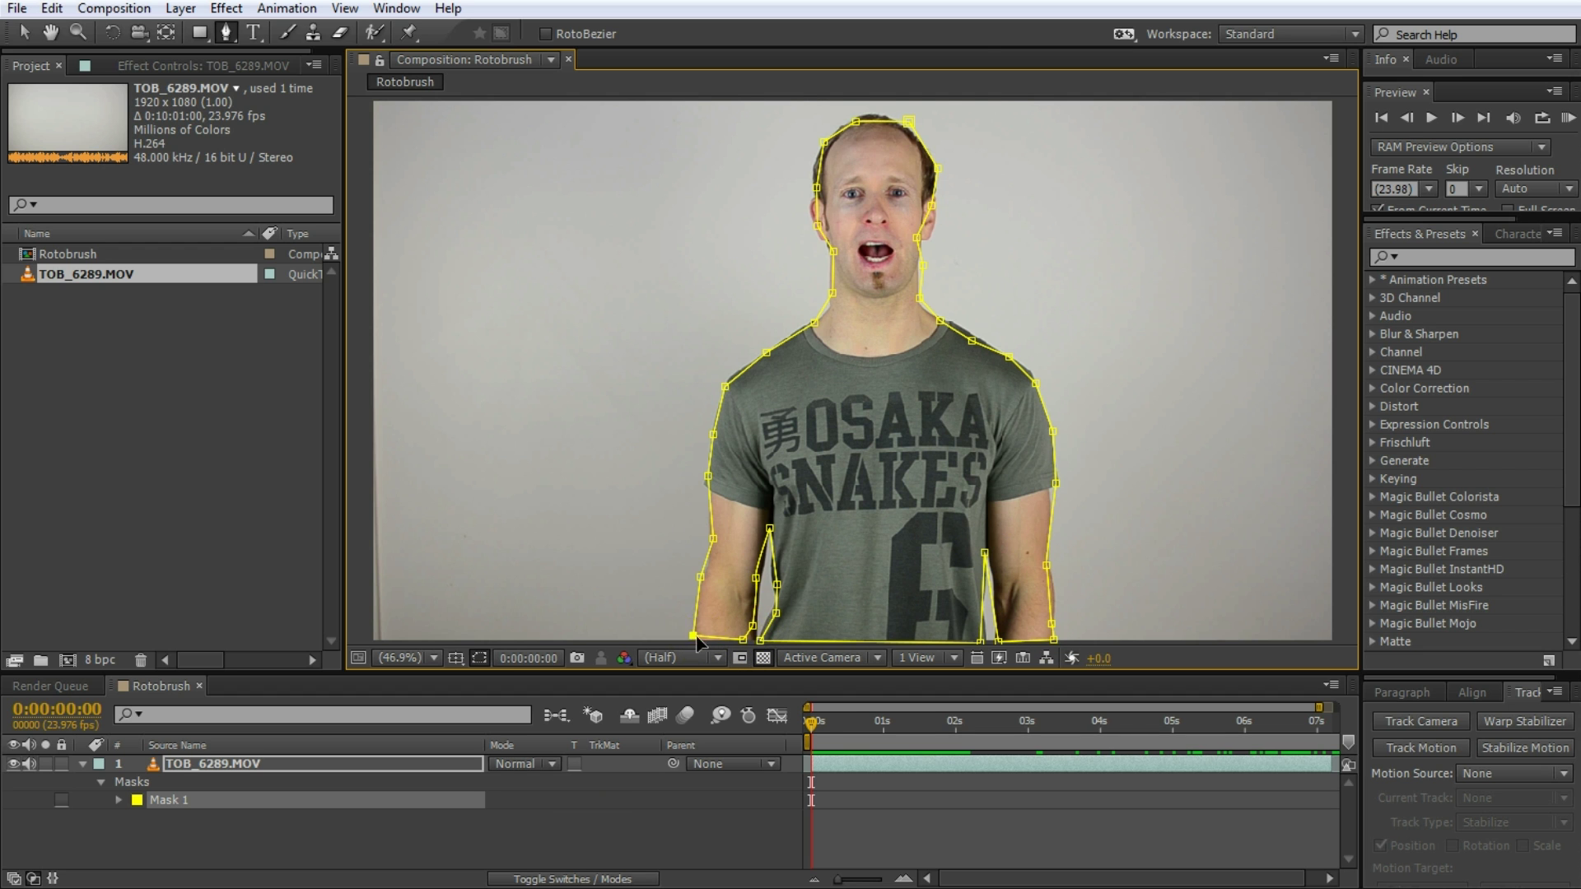
pyautogui.moveTo(813, 722); pyautogui.dragTo(791, 748)
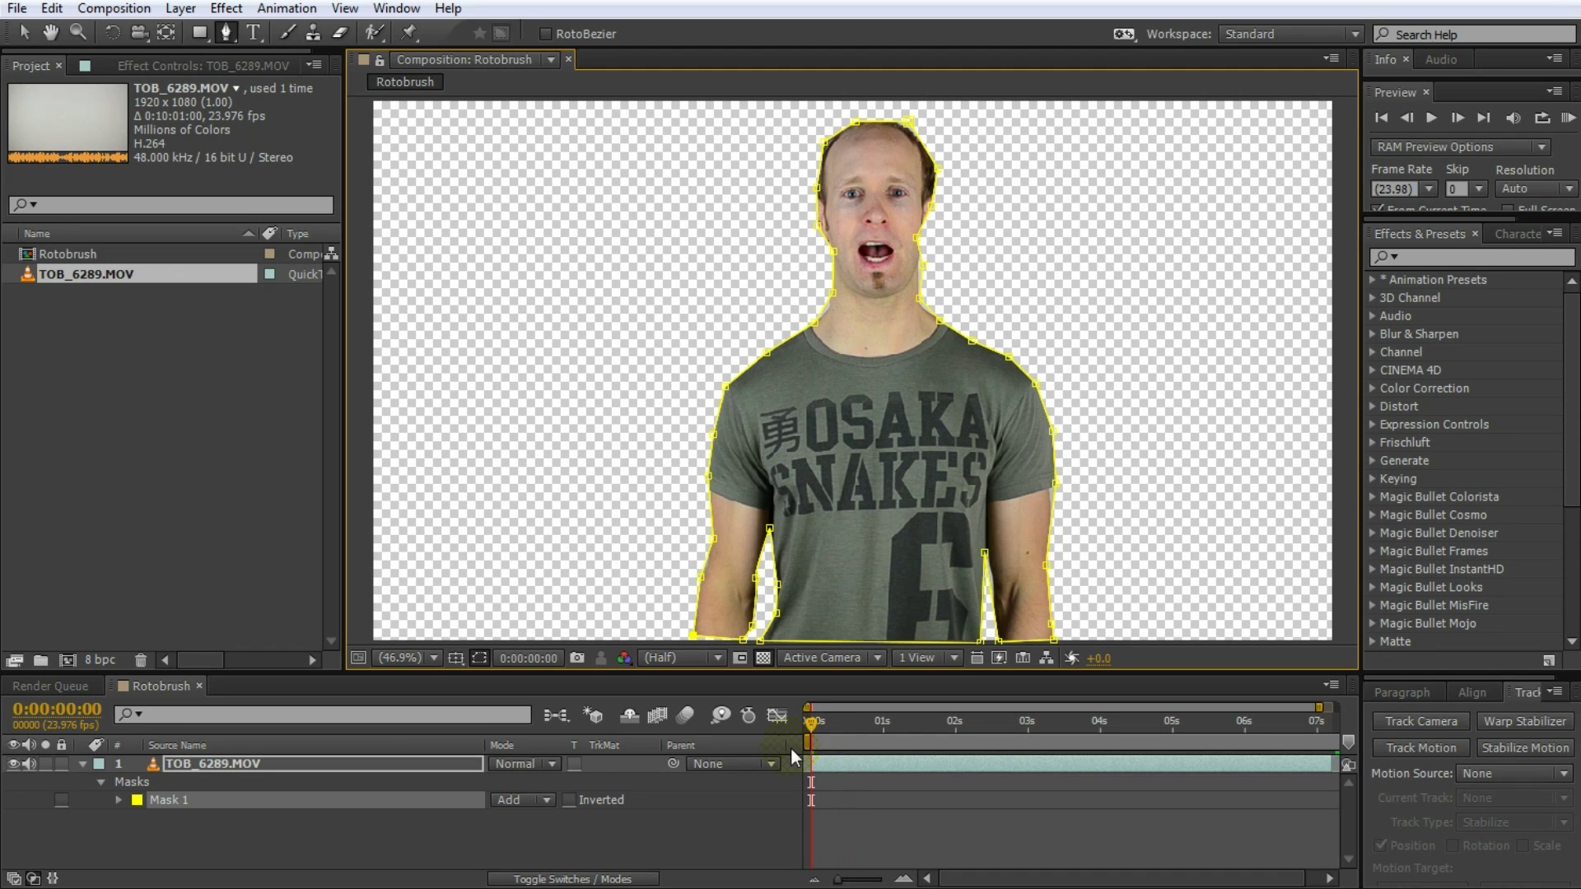
# Keyframe Mask 1's path at frame 0, check three frames ahead, then delete the mask.
pyautogui.click(119, 799)
pyautogui.click(153, 807)
pyautogui.click(155, 805)
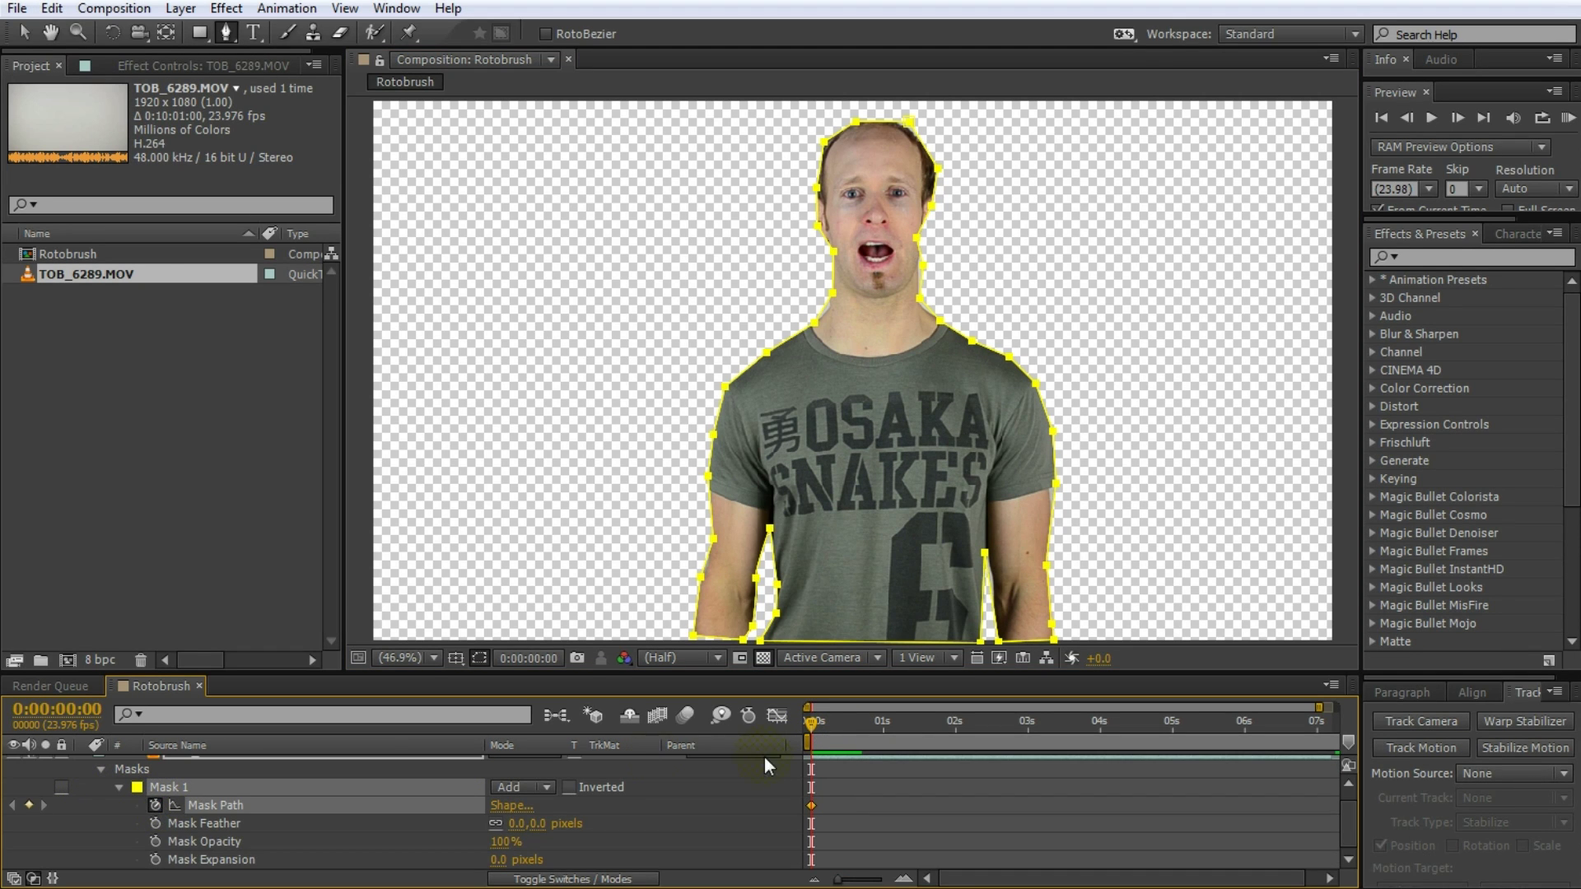
pyautogui.press('pagedown')
pyautogui.press('pagedown')
pyautogui.press('pagedown')
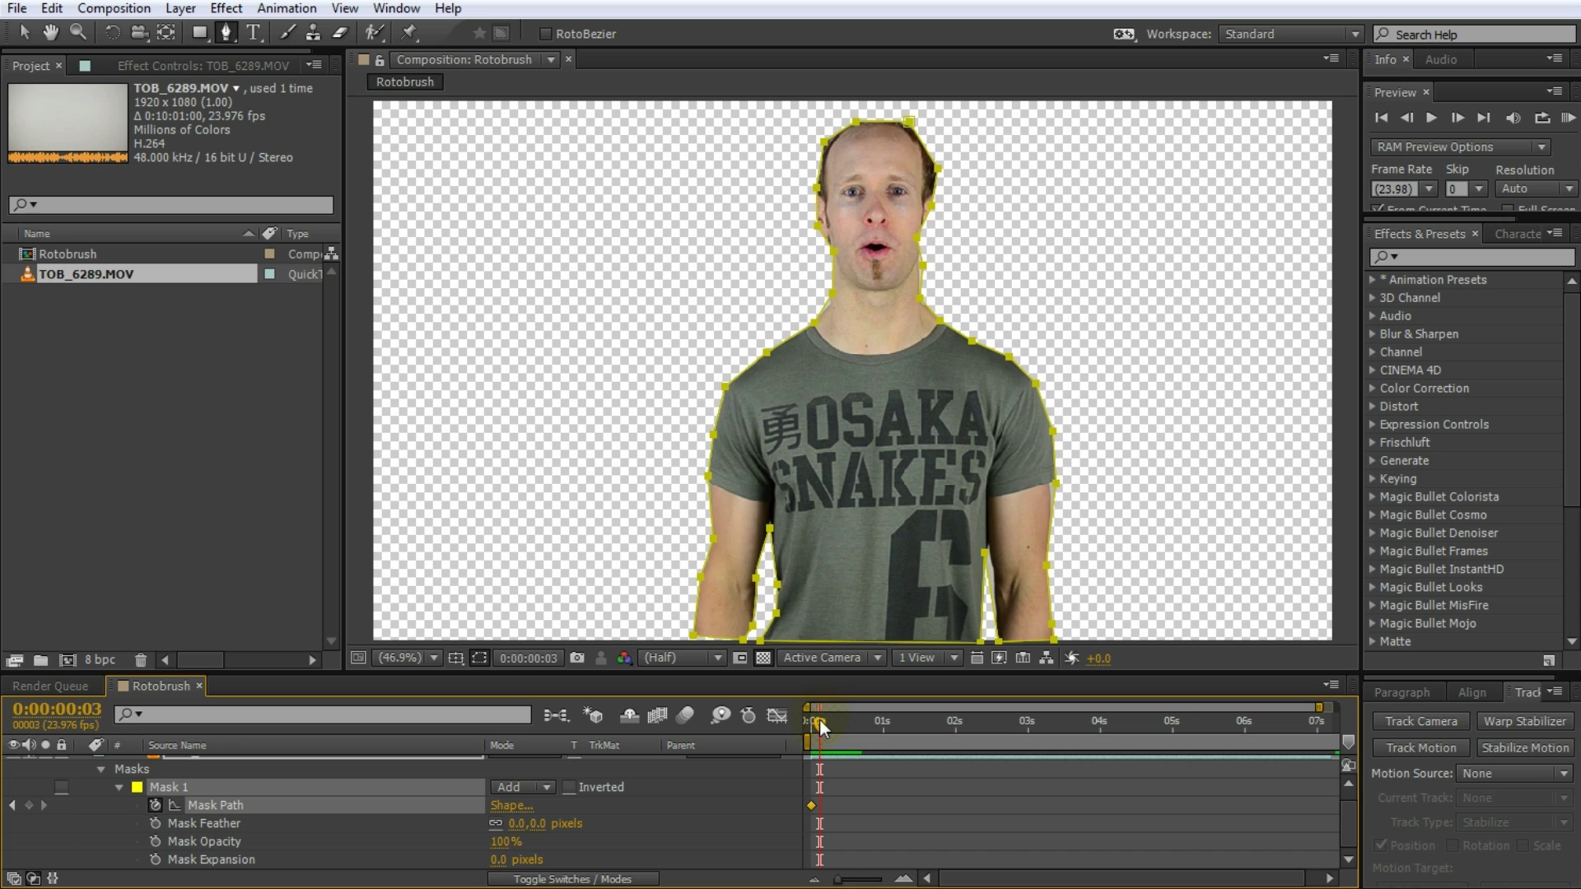
pyautogui.moveTo(819, 719); pyautogui.dragTo(811, 727)
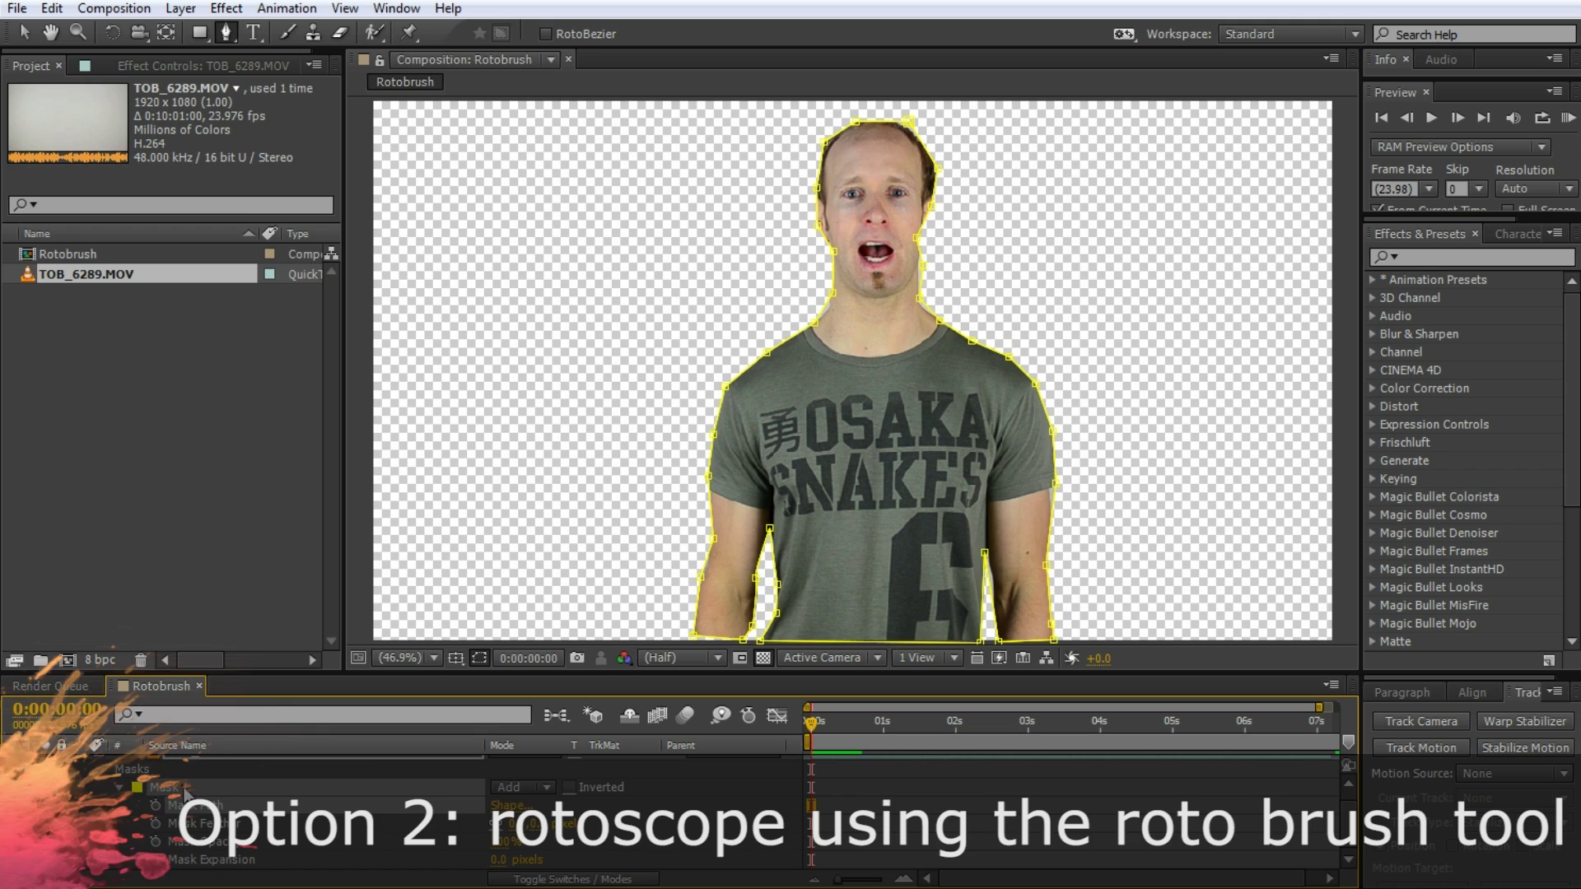
pyautogui.press('Delete')
# Deselect the layer, choose the Roto Brush tool, and reselect the TOB_6289.MOV layer.
pyautogui.click(255, 811)
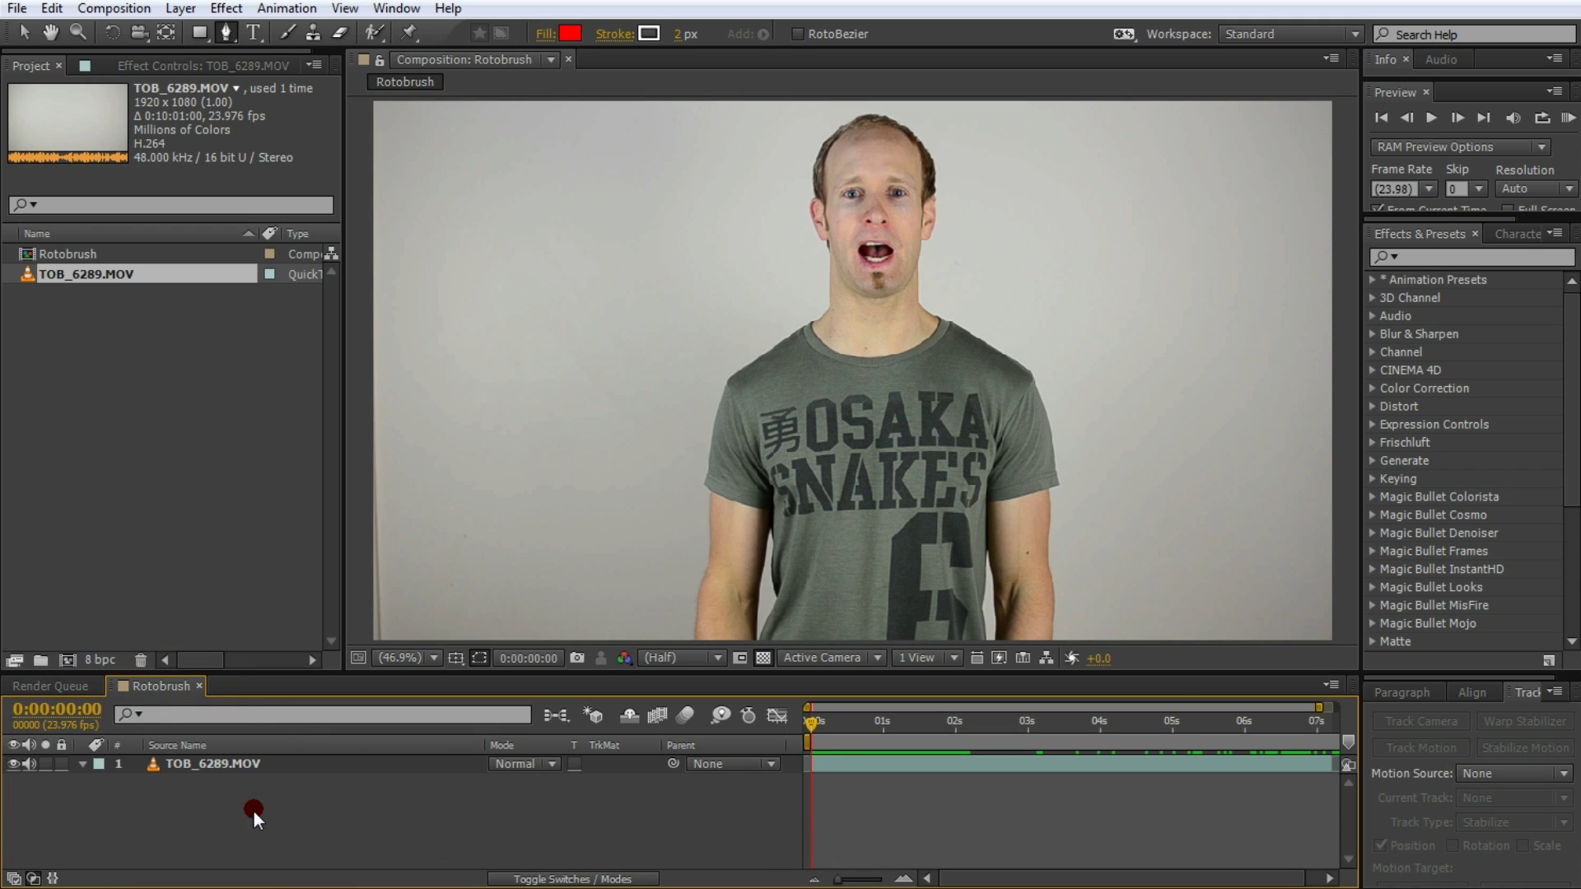
pyautogui.click(374, 33)
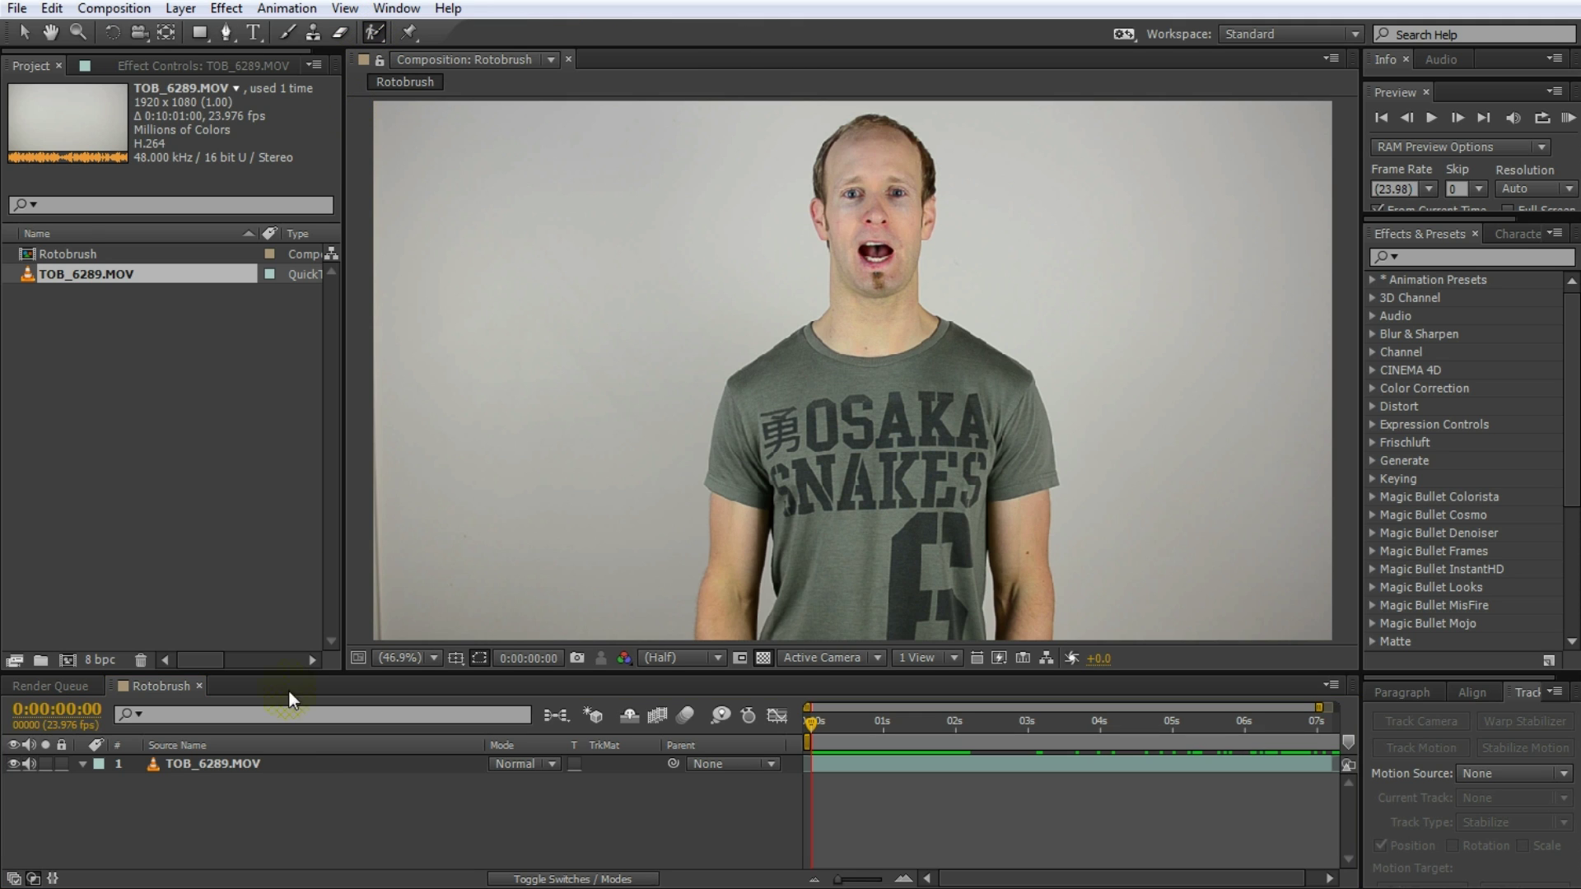
pyautogui.click(240, 763)
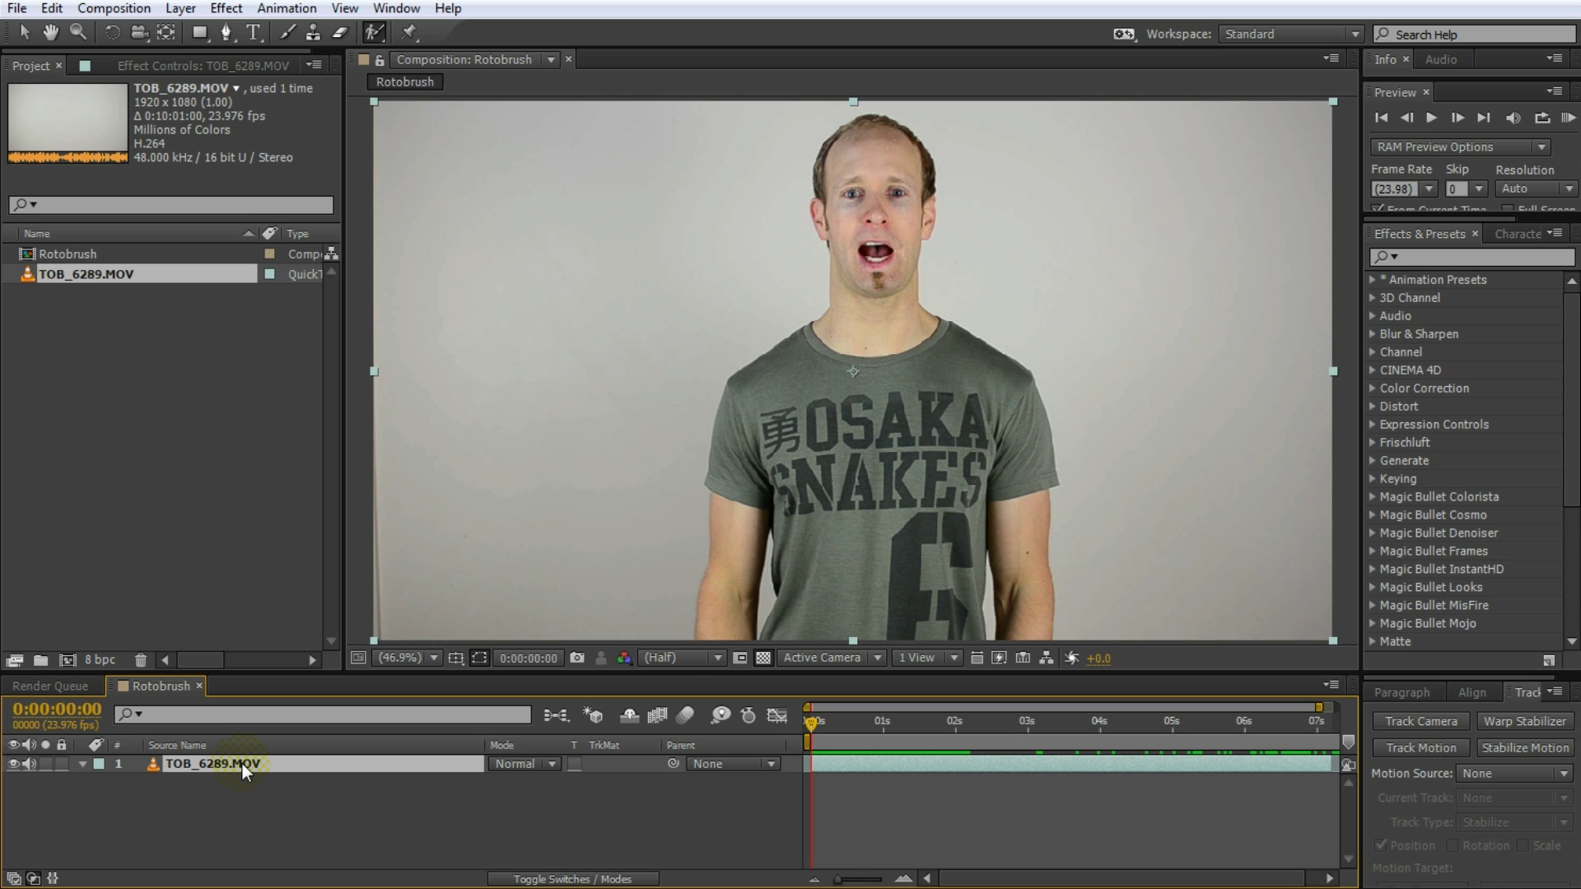
# Open TOB_6289.MOV in the Layer viewer and bring up its View menu.
pyautogui.doubleClick(241, 763)
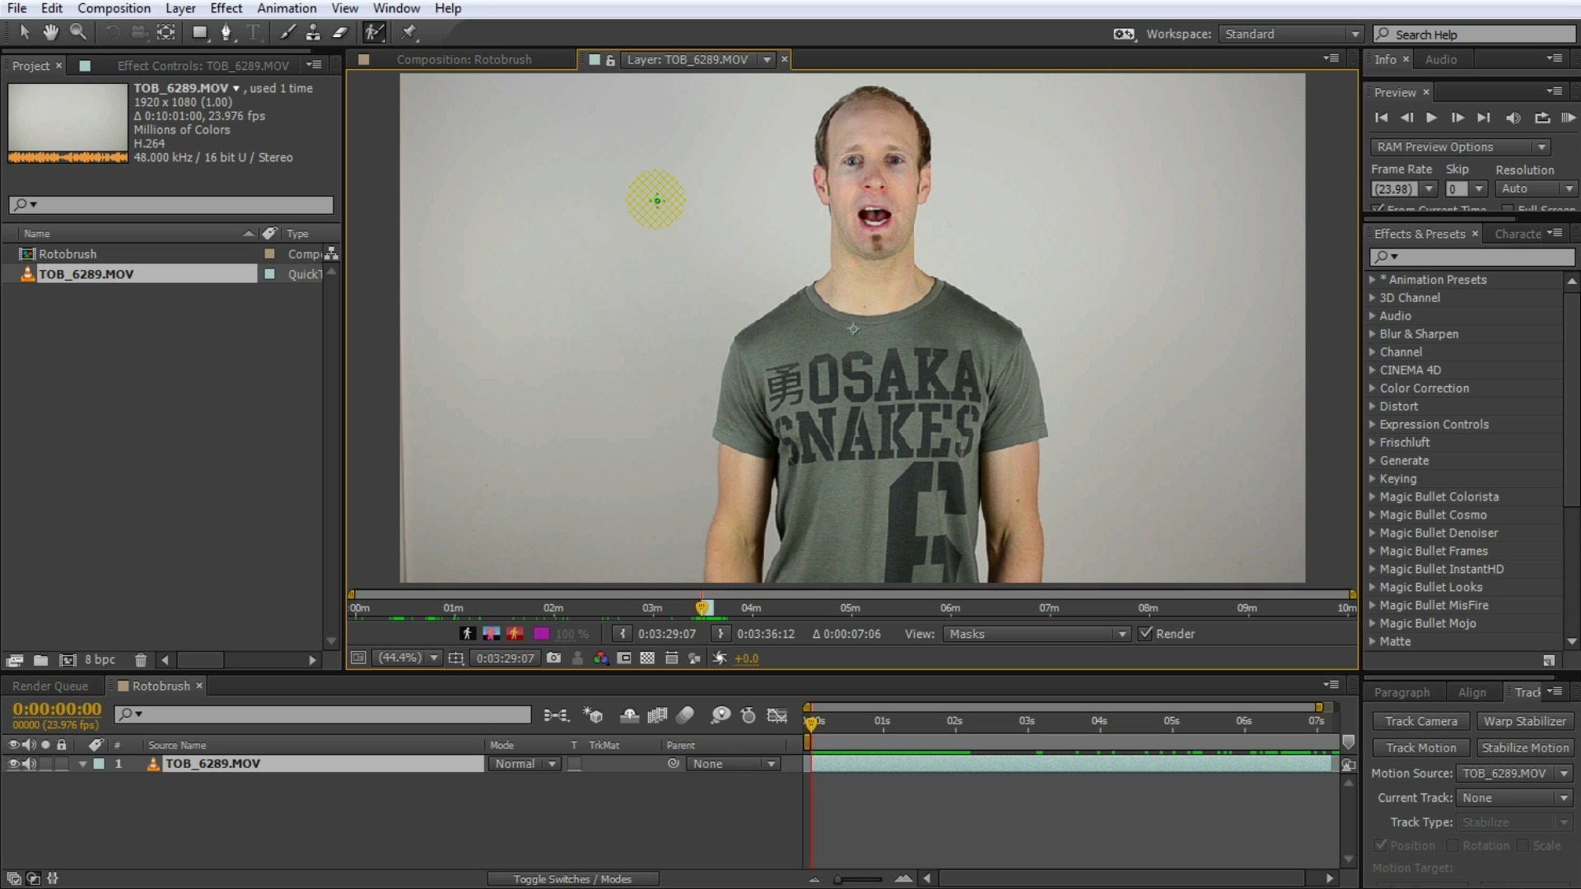
pyautogui.click(344, 8)
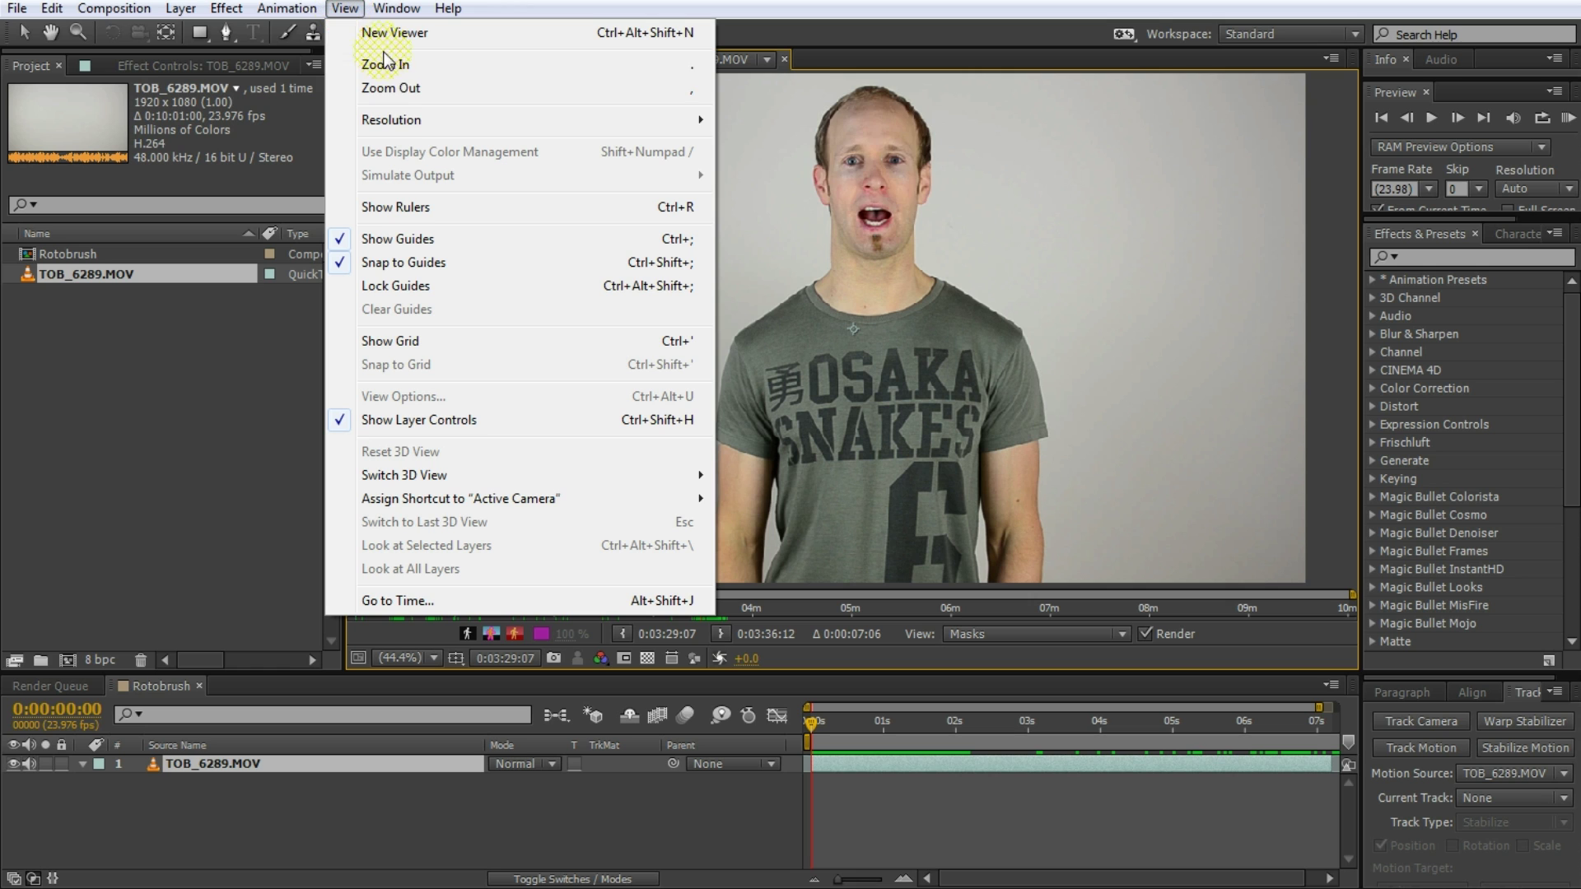
# Set the Layer viewer resolution to Full and paint a first foreground stroke over the face.
pyautogui.moveTo(414, 122)
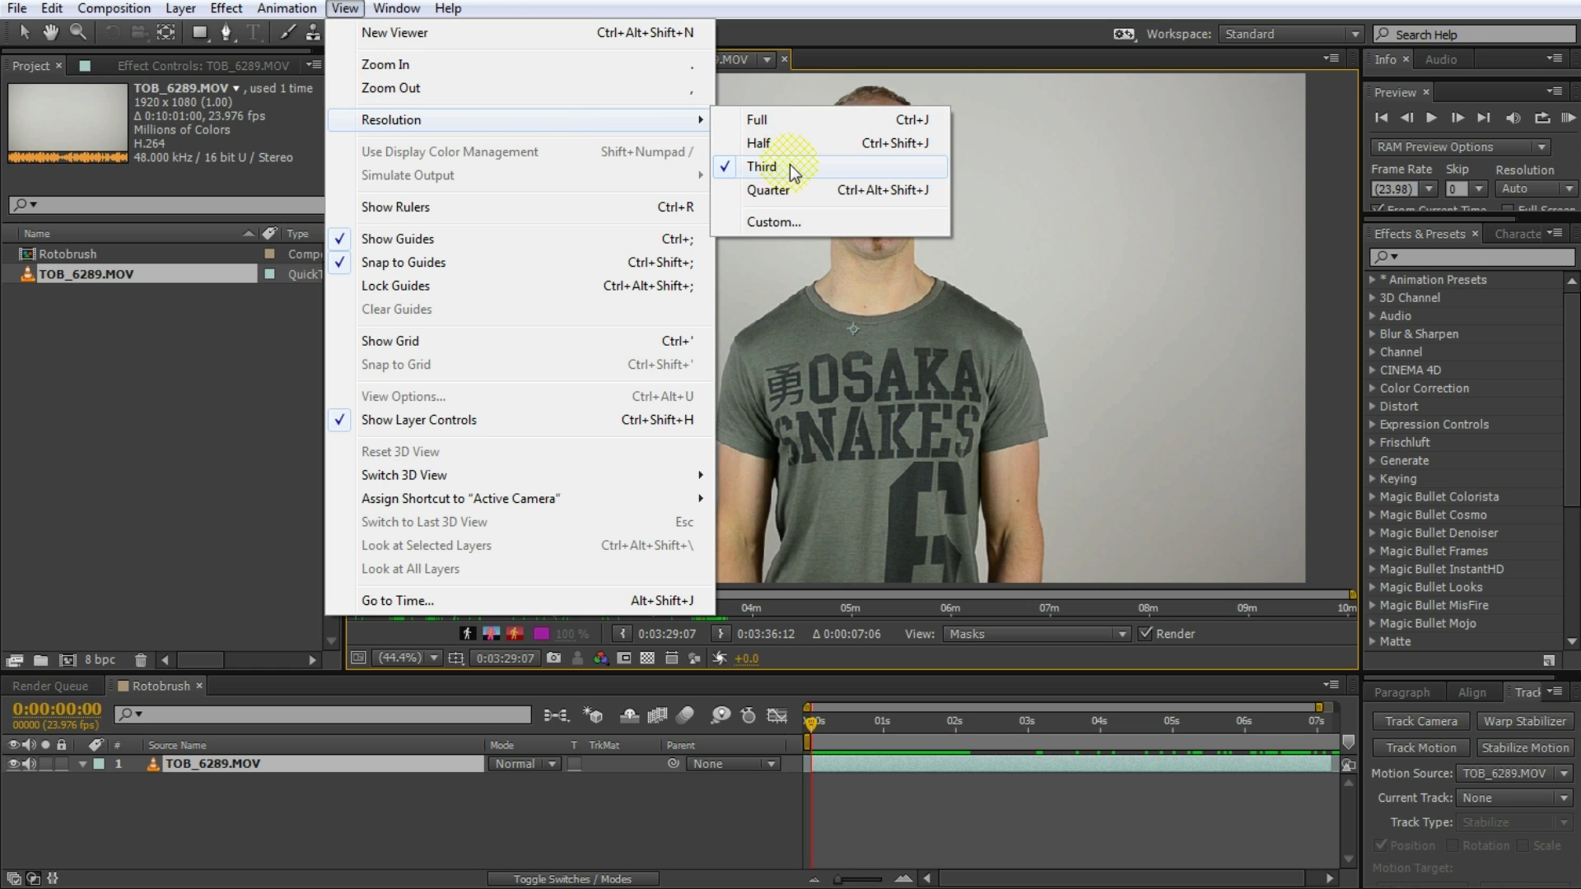
pyautogui.click(766, 121)
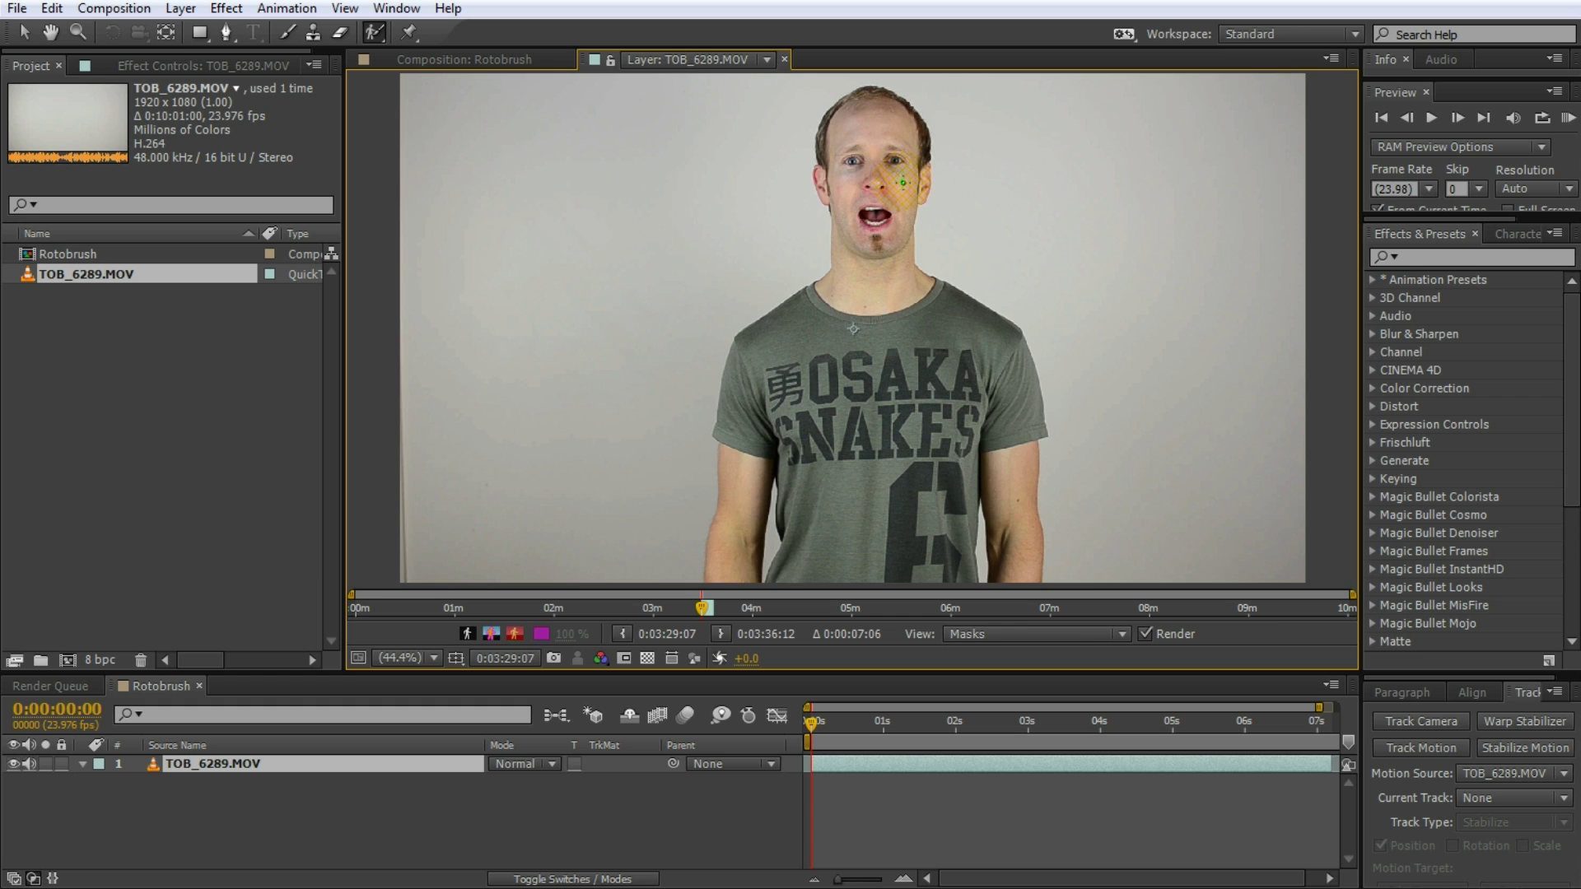
pyautogui.moveTo(903, 180); pyautogui.dragTo(873, 113)
# Paint Roto Brush foreground strokes over the neck, shirt, right shoulder and ear.
pyautogui.moveTo(857, 213)
pyautogui.mouseDown()
pyautogui.moveTo(844, 280)
pyautogui.moveTo(752, 419)
pyautogui.moveTo(739, 539)
pyautogui.moveTo(761, 419)
pyautogui.moveTo(799, 346)
pyautogui.moveTo(845, 548)
pyautogui.moveTo(905, 552)
pyautogui.moveTo(955, 402)
pyautogui.moveTo(987, 431)
pyautogui.moveTo(1009, 486)
pyautogui.mouseUp()
pyautogui.moveTo(998, 388)
pyautogui.mouseDown()
pyautogui.moveTo(980, 350)
pyautogui.moveTo(920, 284)
pyautogui.mouseUp()
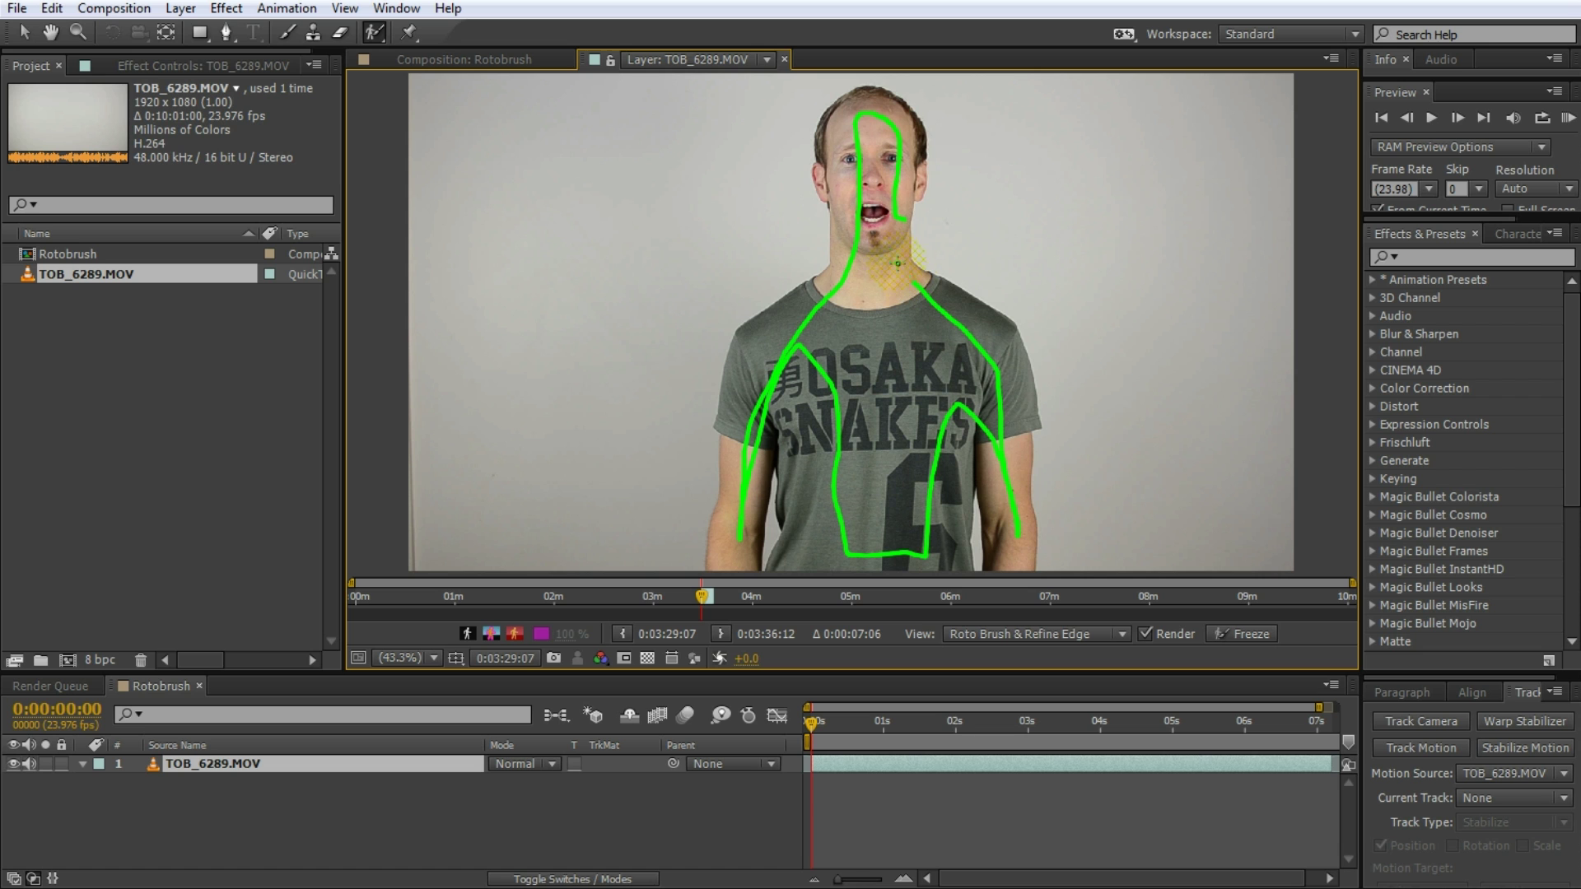
pyautogui.moveTo(894, 216); pyautogui.dragTo(889, 216)
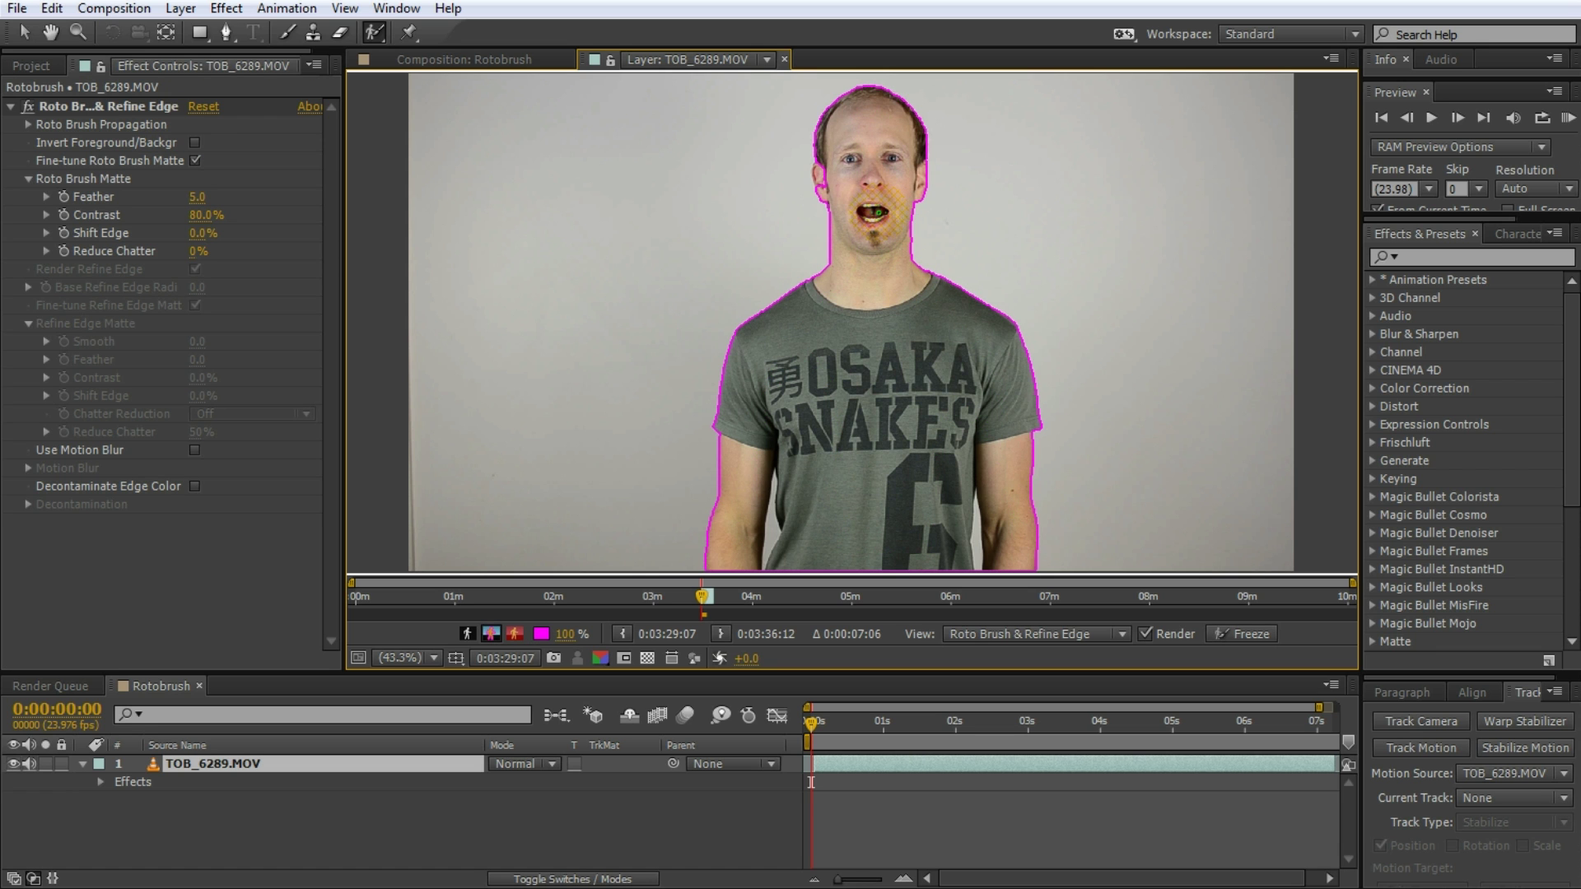
pyautogui.scroll(3, 815, 162)
pyautogui.moveTo(848, 363); pyautogui.dragTo(884, 502)
pyautogui.hotkey('alt', 'w')
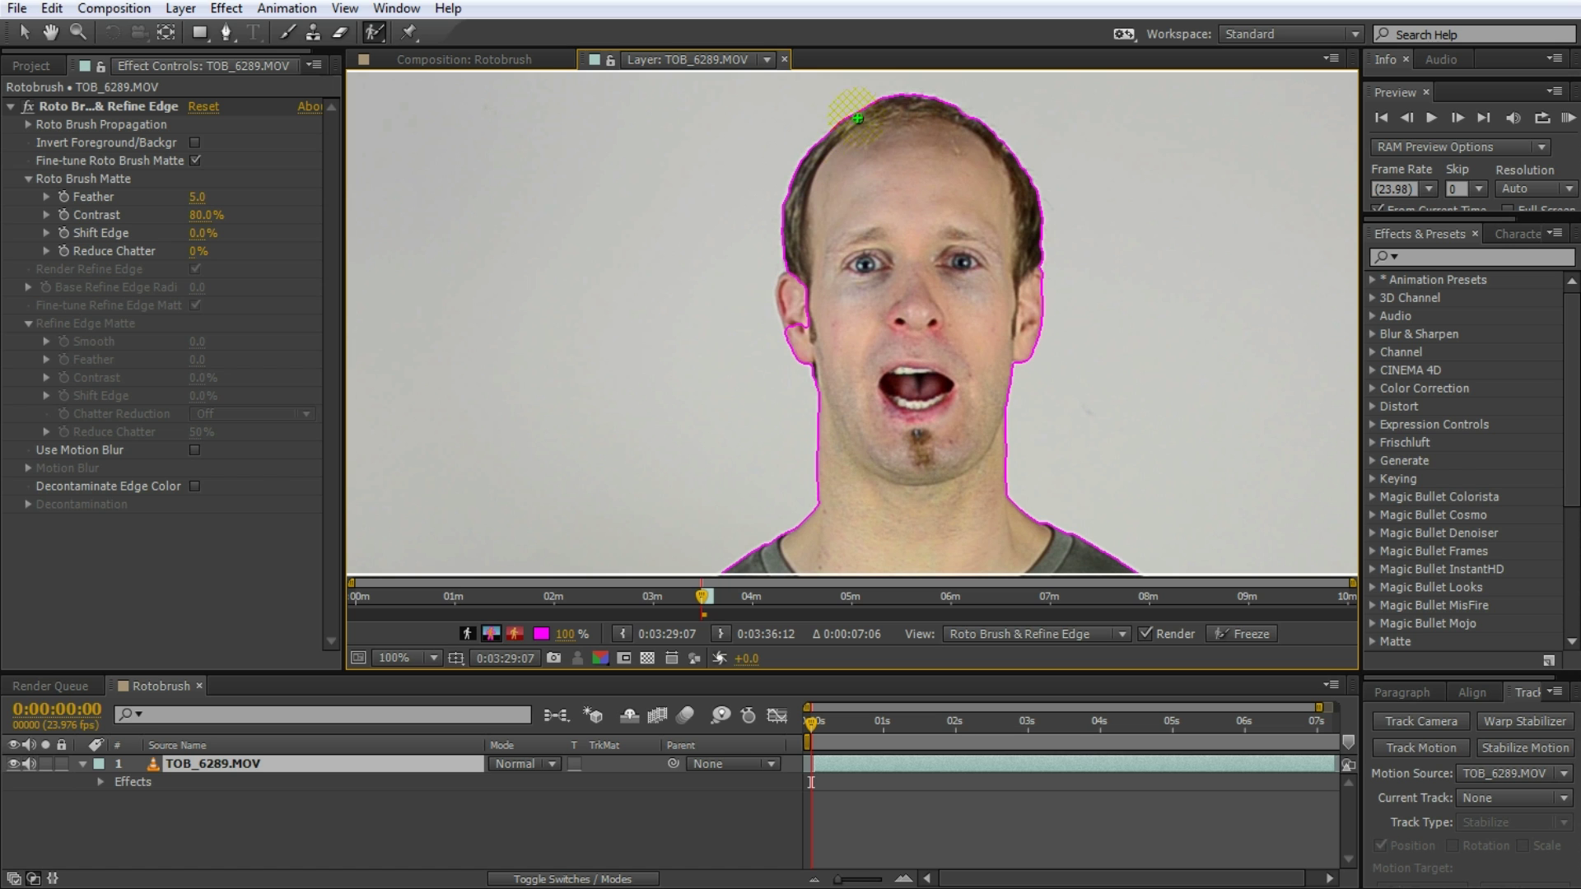
pyautogui.moveTo(1035, 498); pyautogui.dragTo(953, 195)
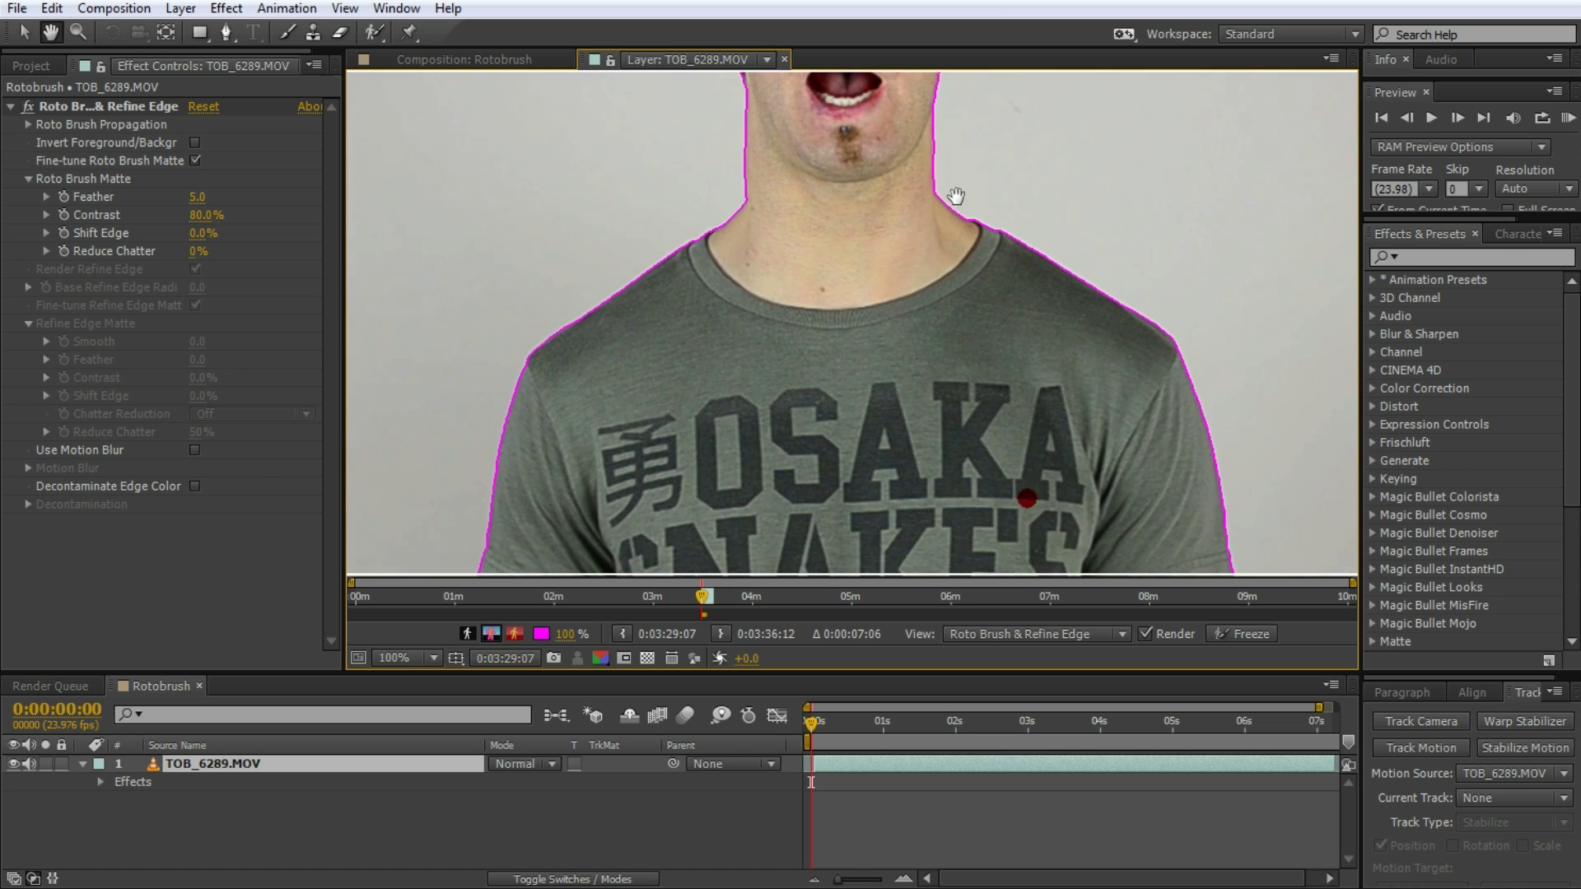
pyautogui.scroll(5, 925, 416)
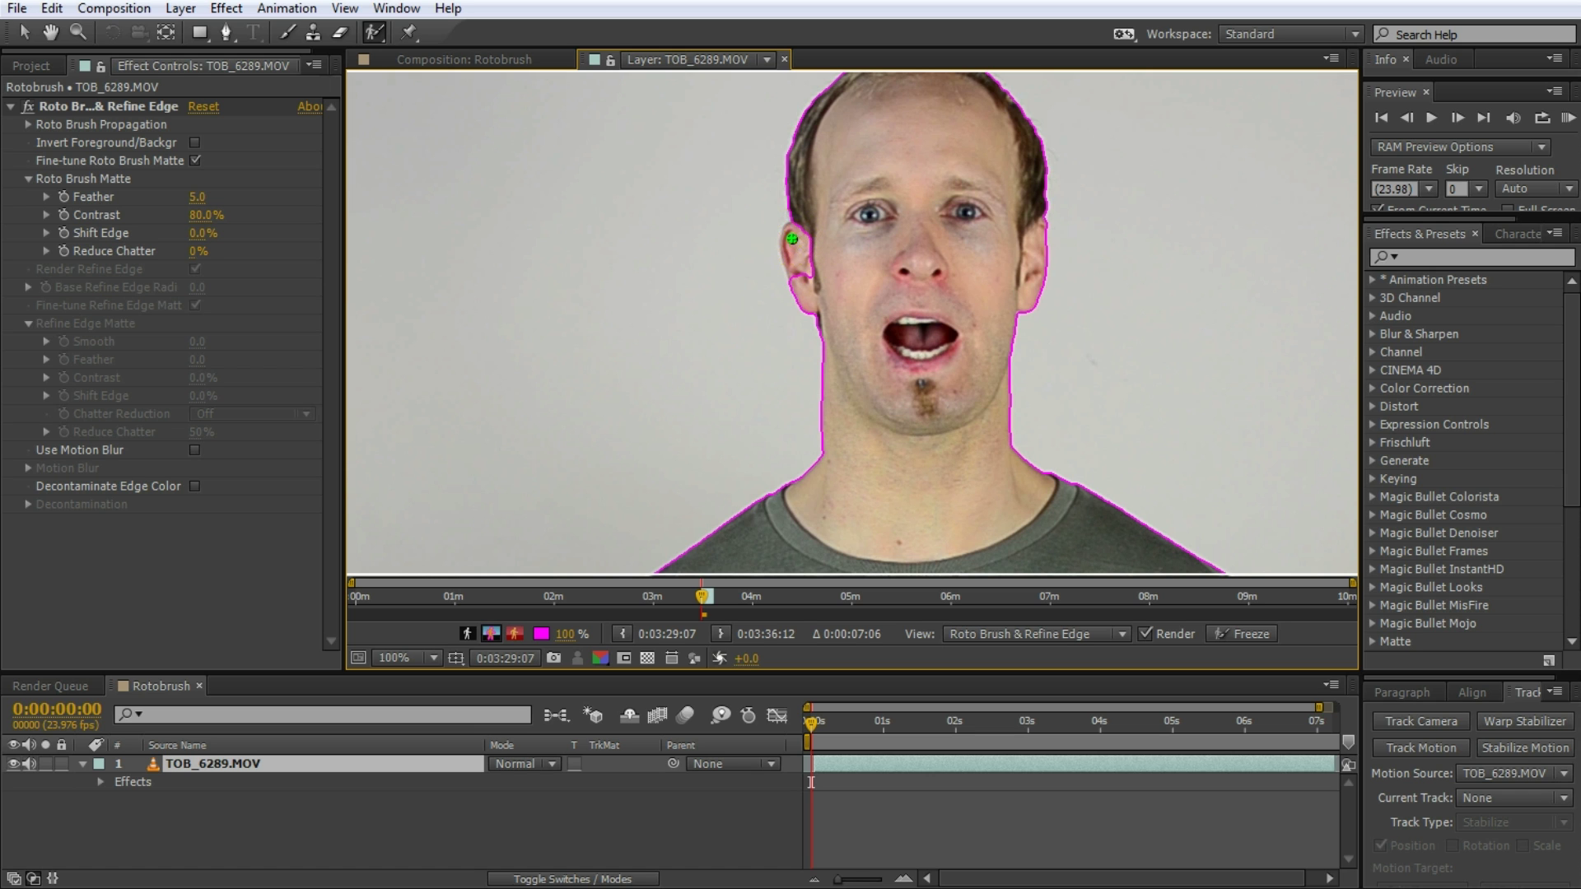
pyautogui.moveTo(792, 239); pyautogui.dragTo(819, 290)
# Alt-paint the gaps between shirt and arms as background and zoom the viewer out to 50%.
pyautogui.scroll(-4, 910, 448)
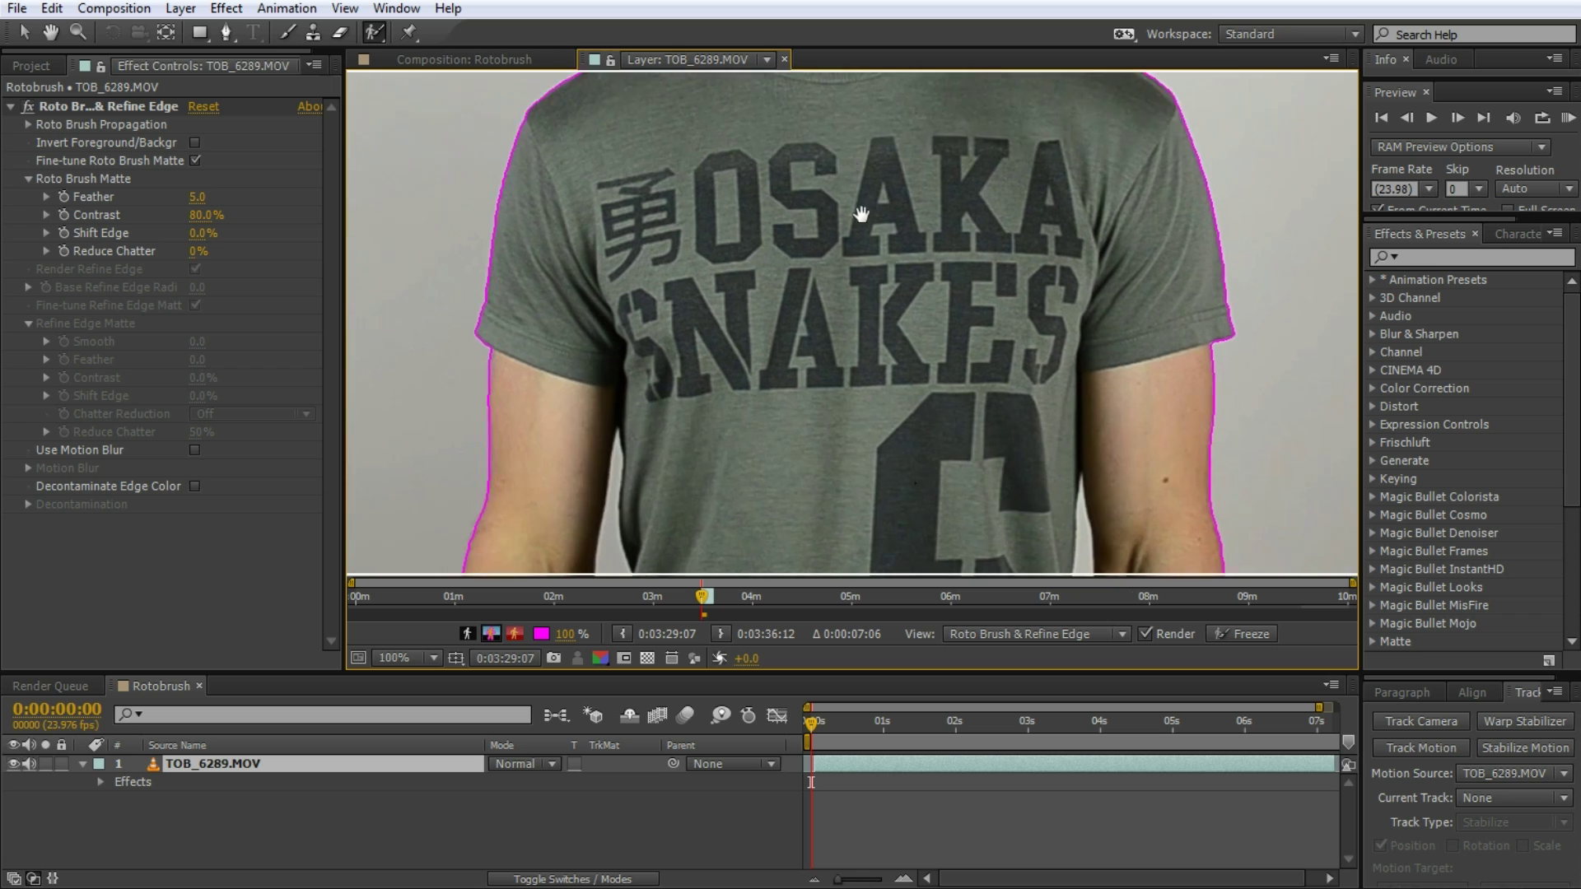
pyautogui.scroll(-4, 861, 214)
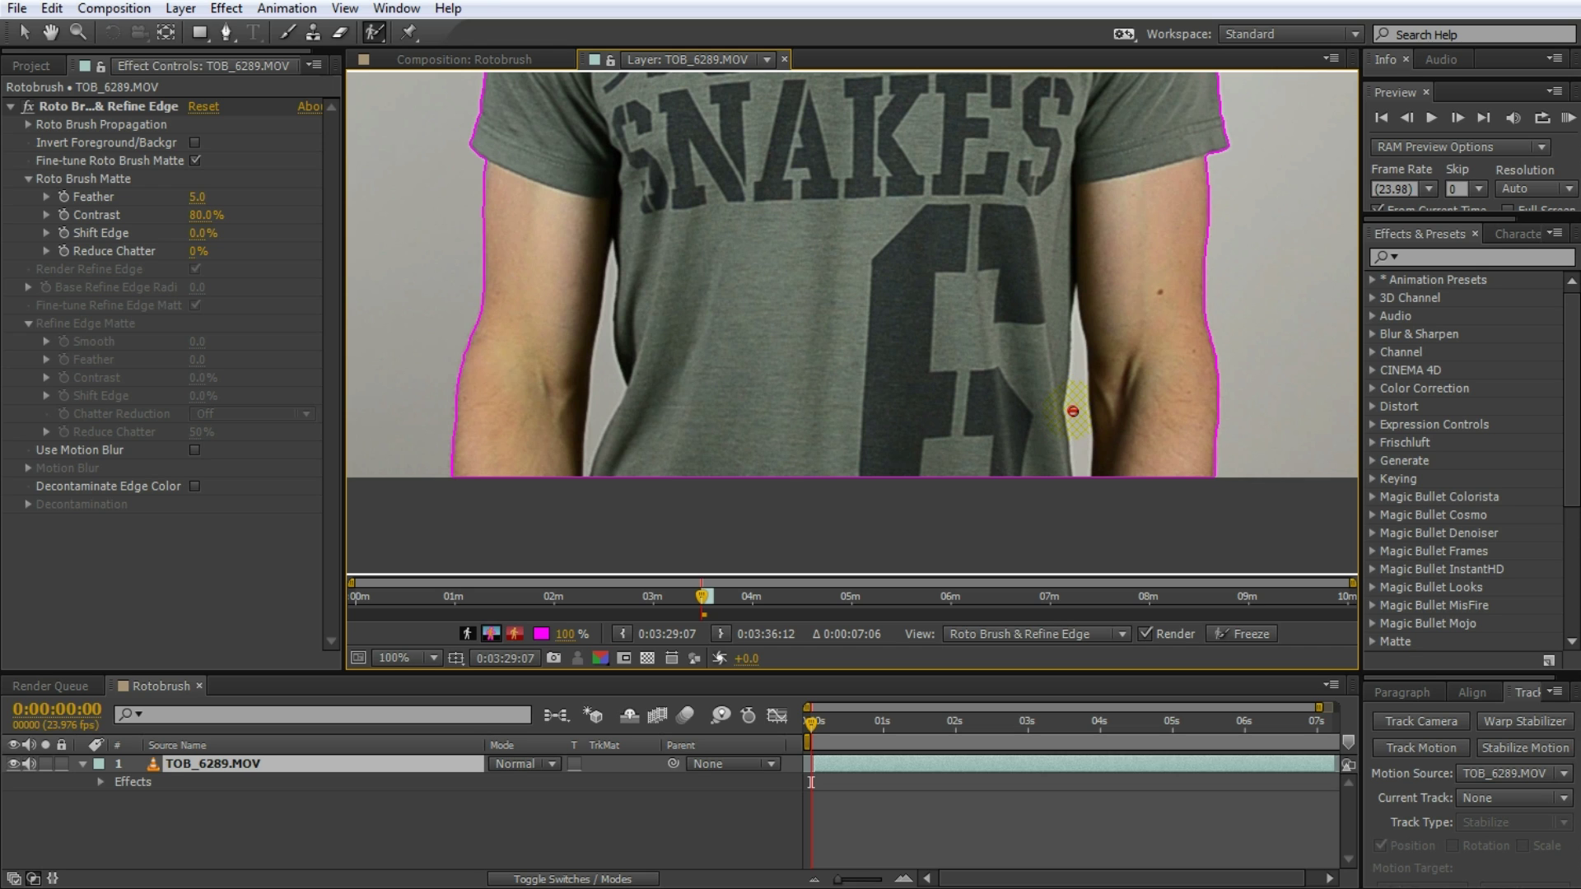
pyautogui.moveTo(1081, 343)
pyautogui.mouseDown()
pyautogui.moveTo(1069, 425)
pyautogui.moveTo(1086, 506)
pyautogui.mouseUp()
pyautogui.moveTo(612, 270); pyautogui.dragTo(601, 416)
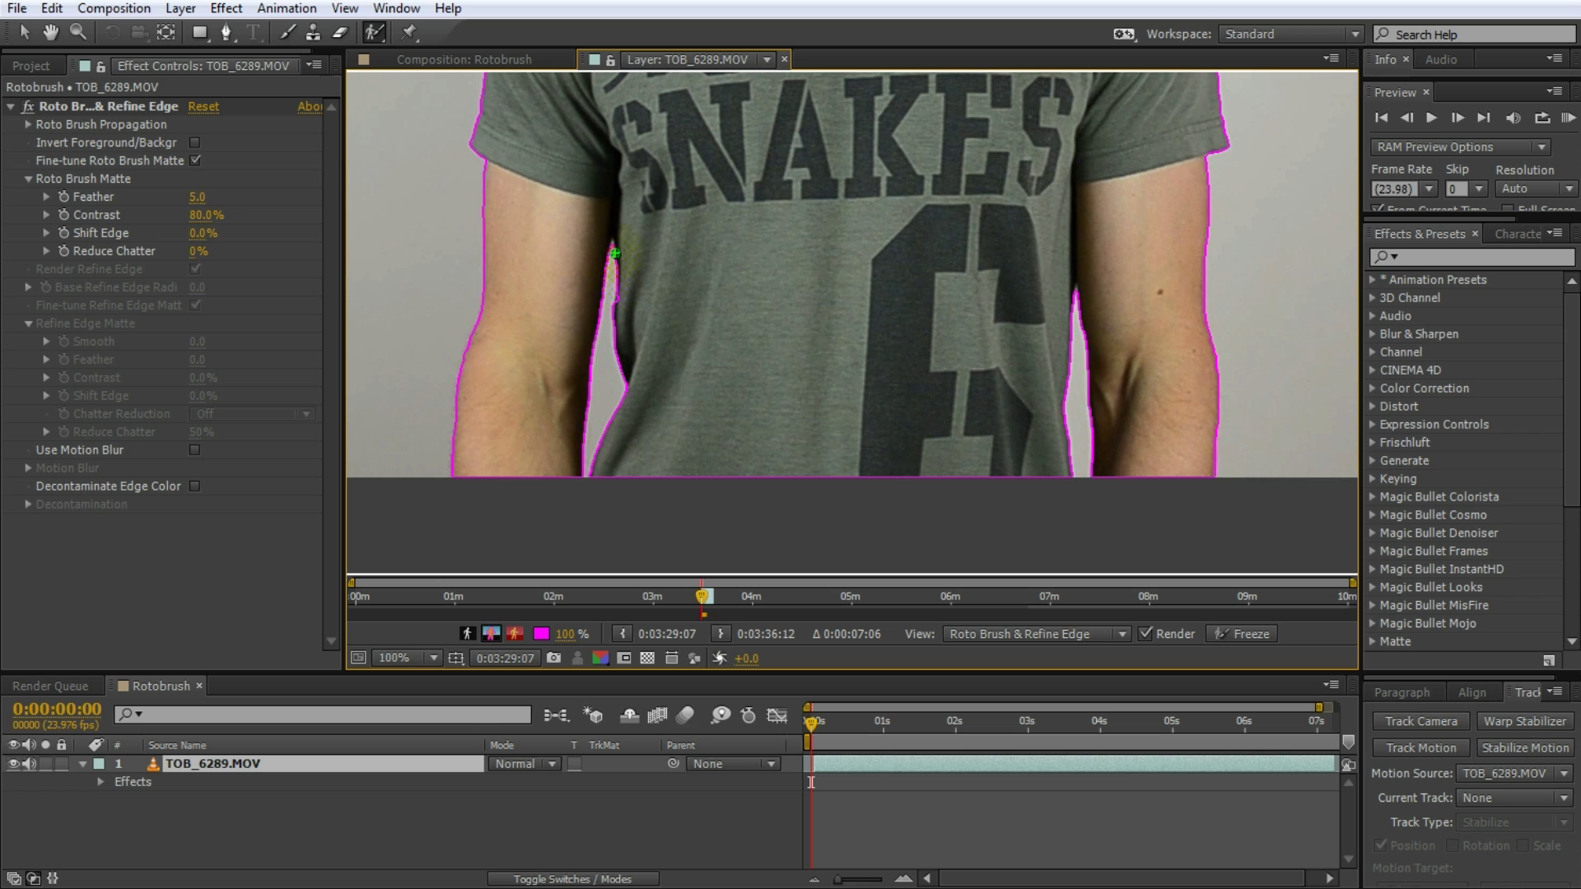
pyautogui.press(',')
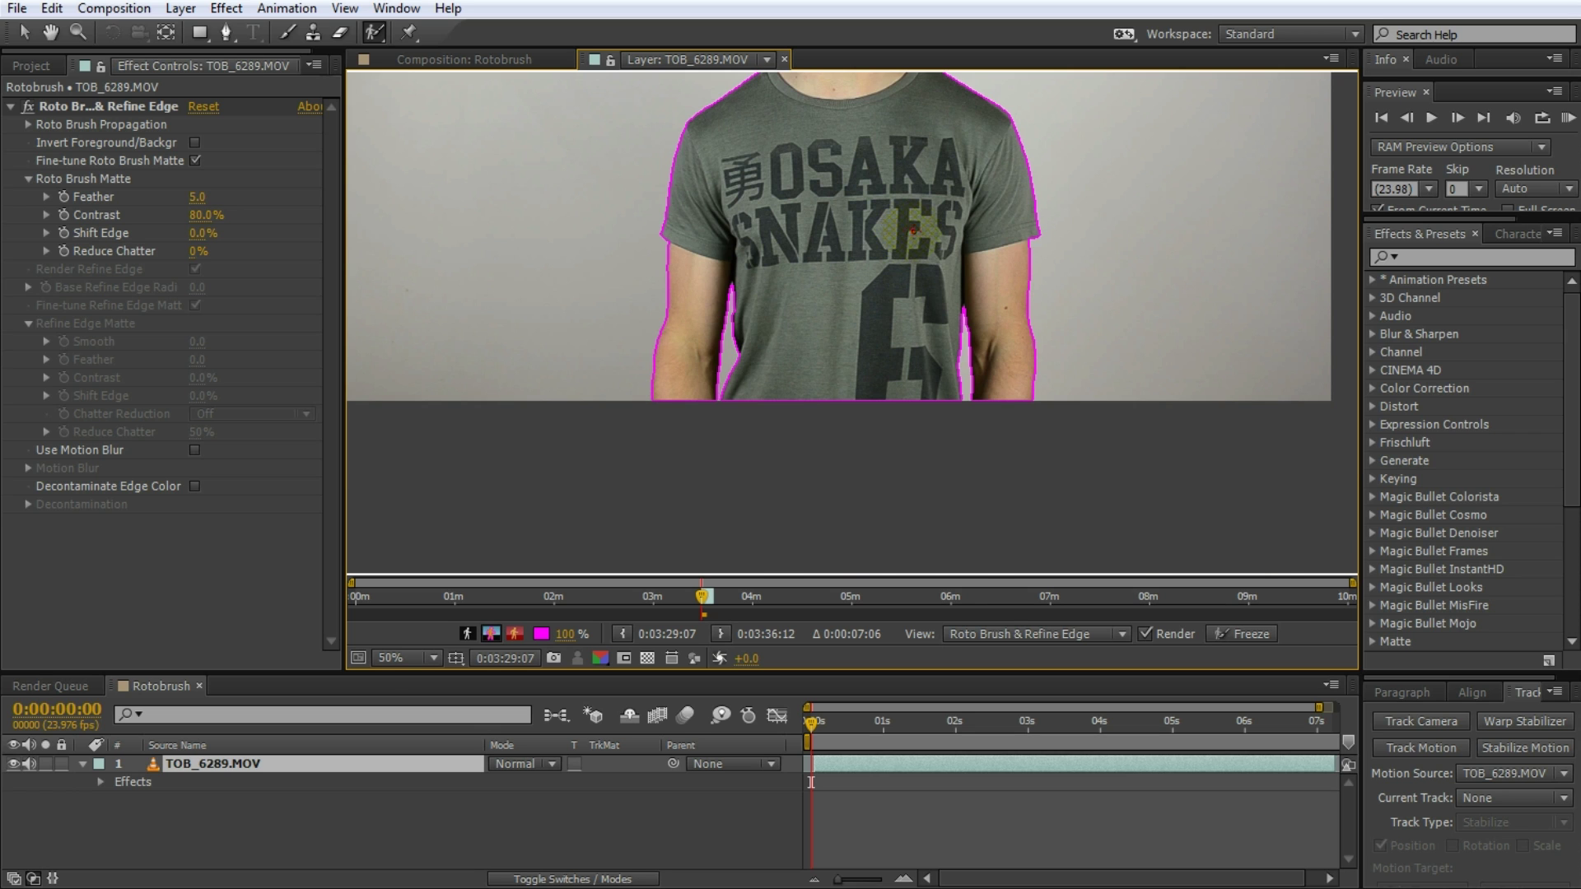
# Fit the viewer, propagate the matte through frame 8, paint in the hair, and advance to frame 9.
pyautogui.hotkey('shift', '/')
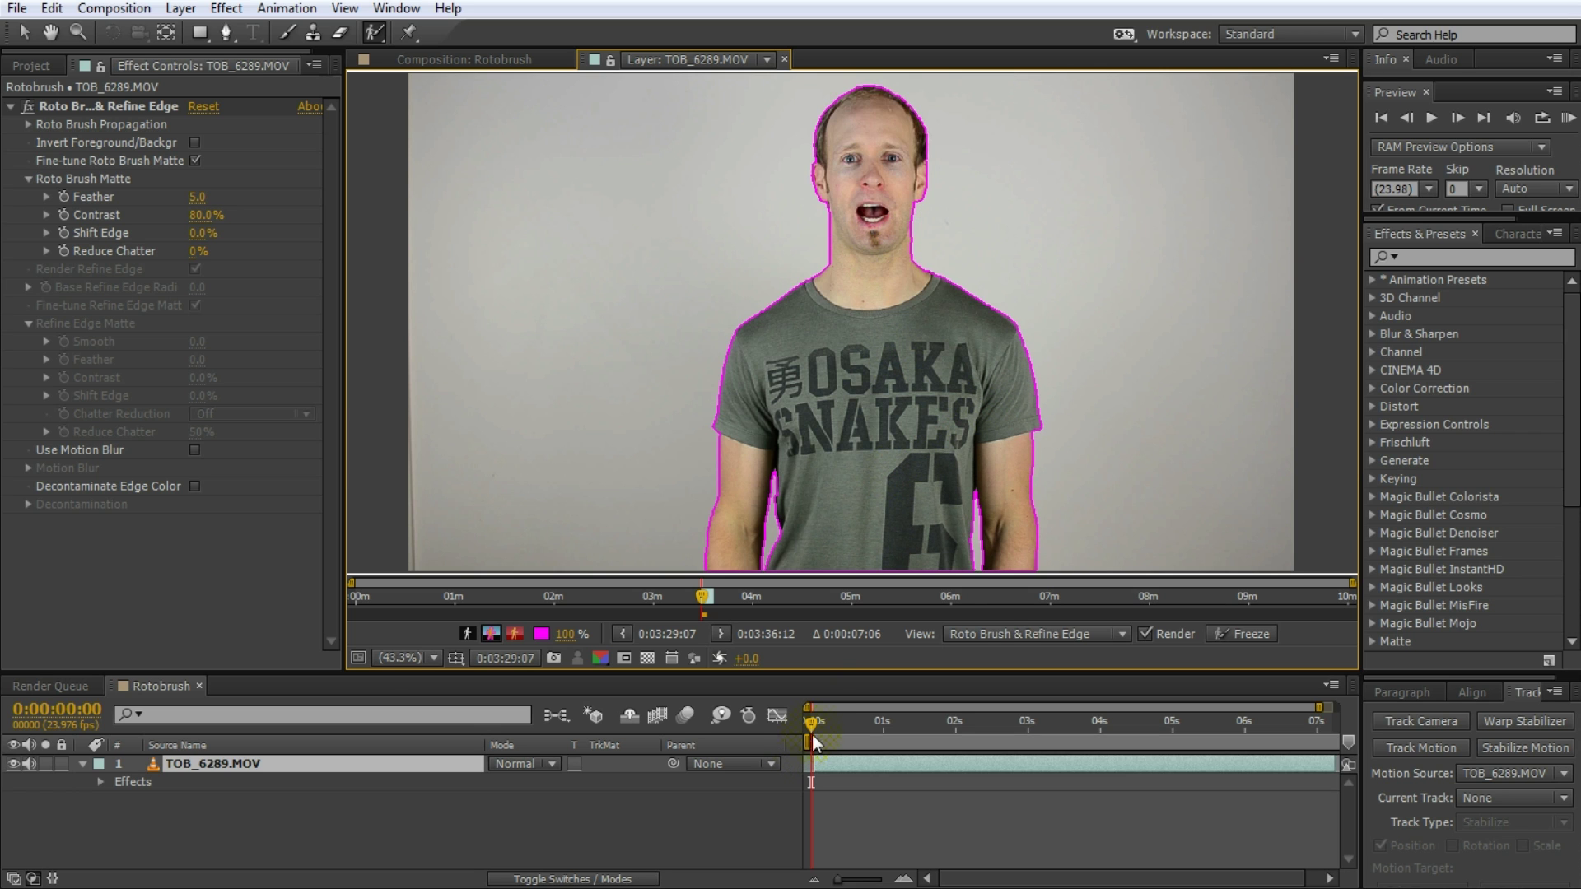
pyautogui.press('pagedown')
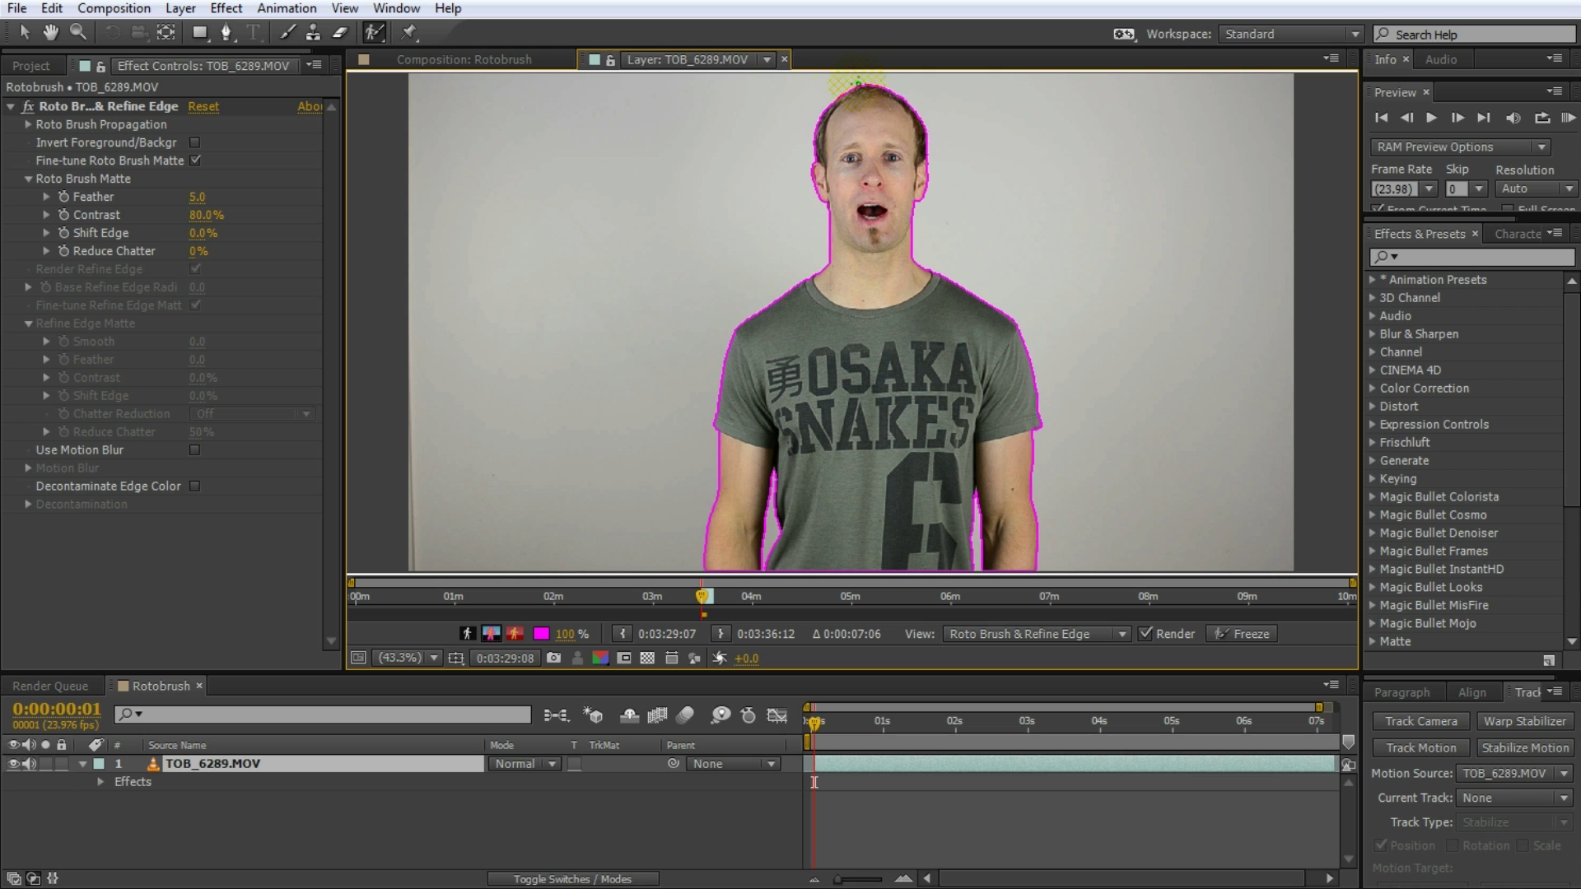
pyautogui.press('pagedown')
pyautogui.press('pagedown')
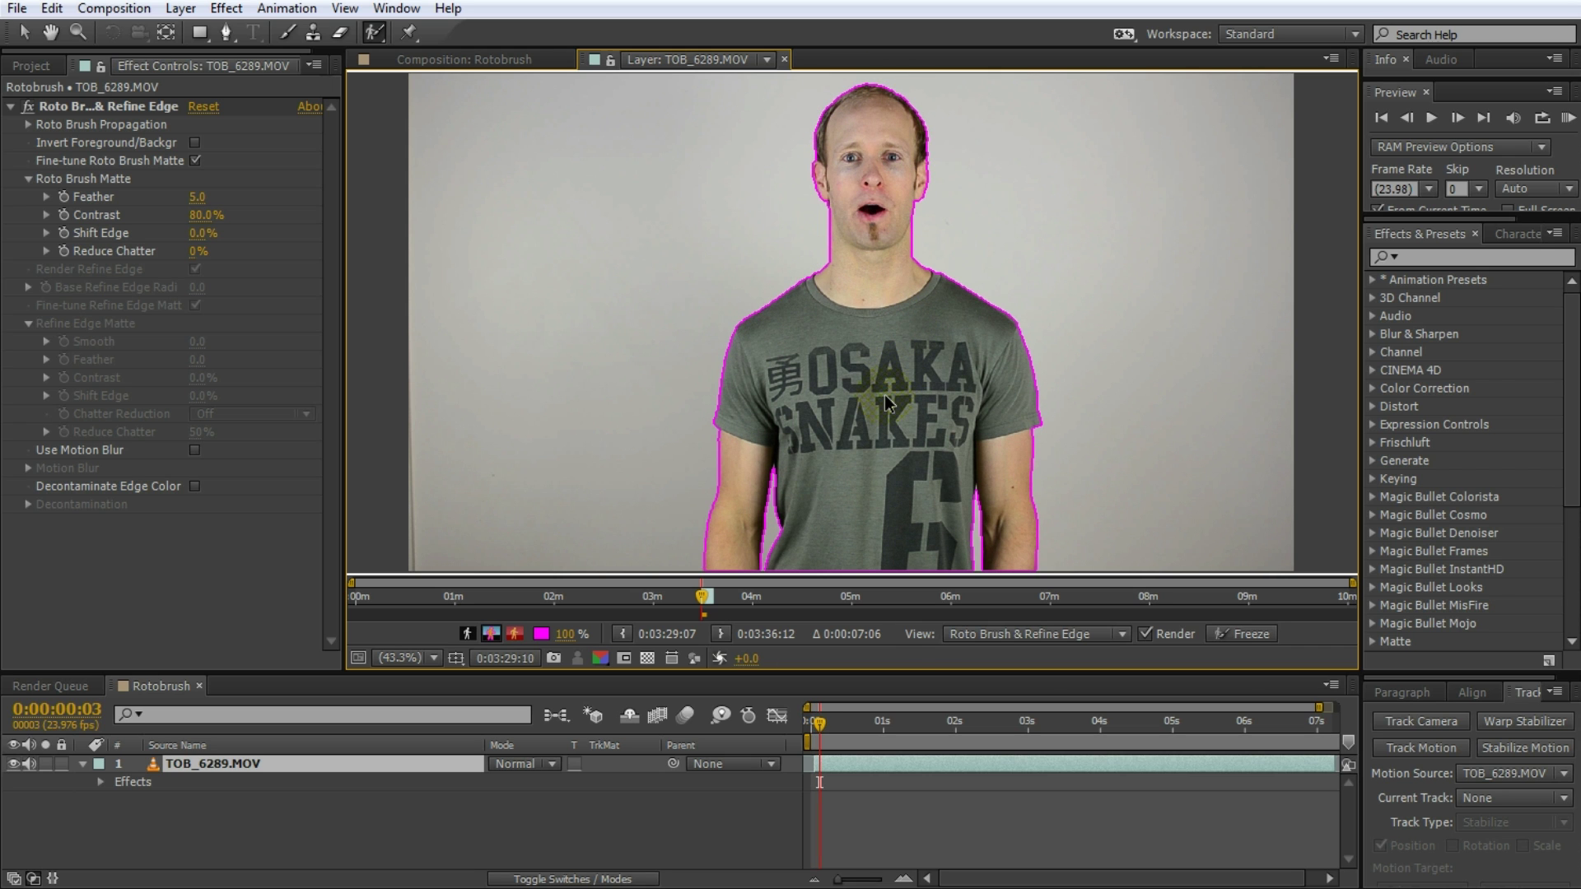
pyautogui.press('pagedown')
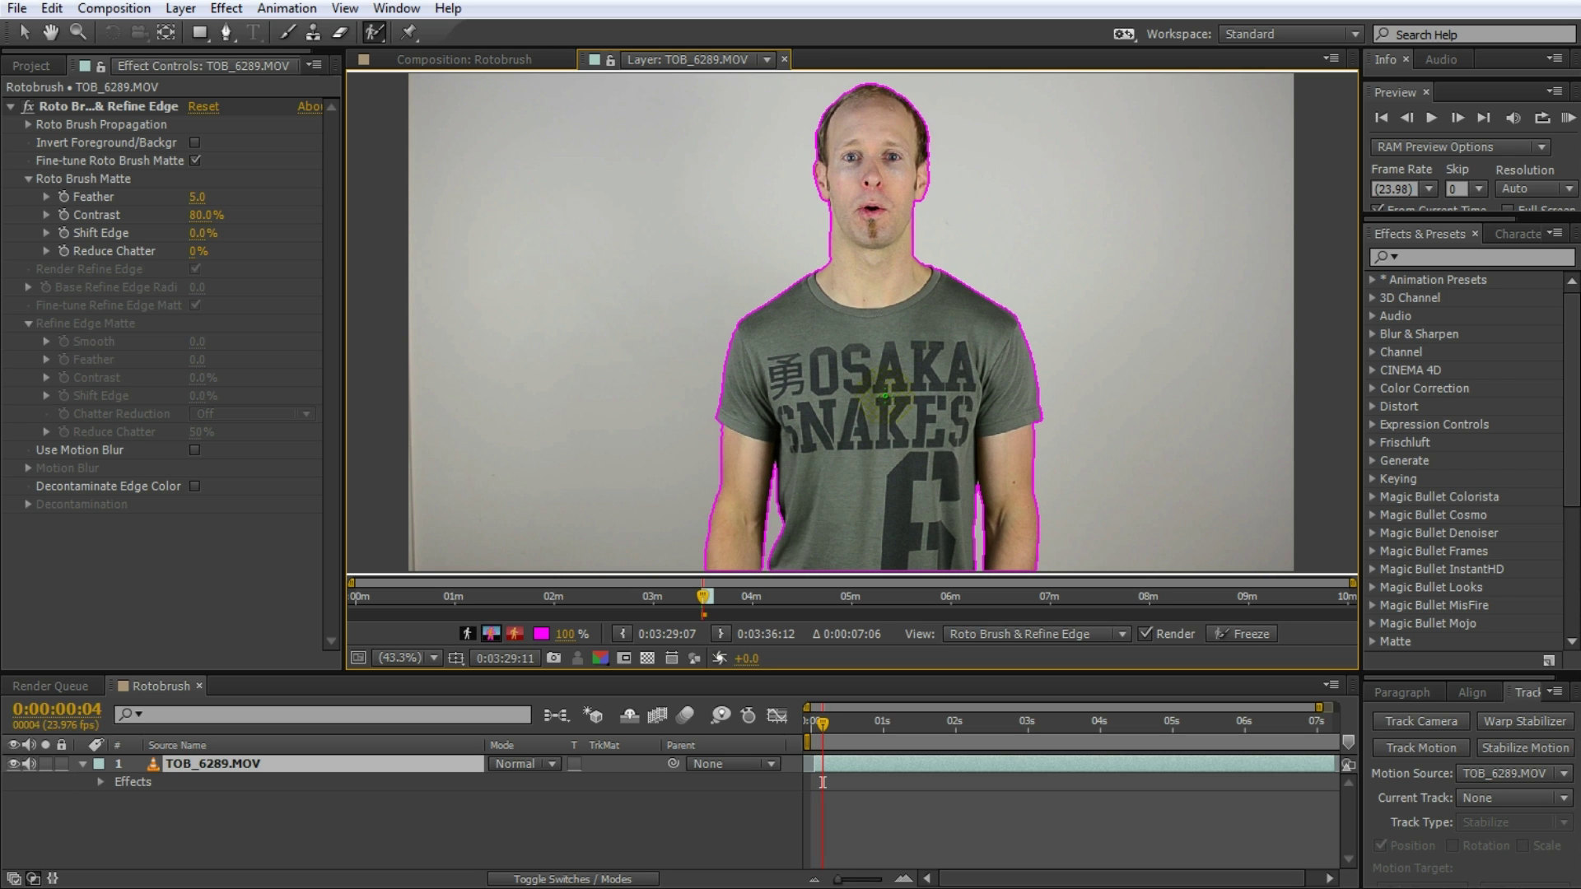
pyautogui.press('pagedown')
pyautogui.press('pagedown')
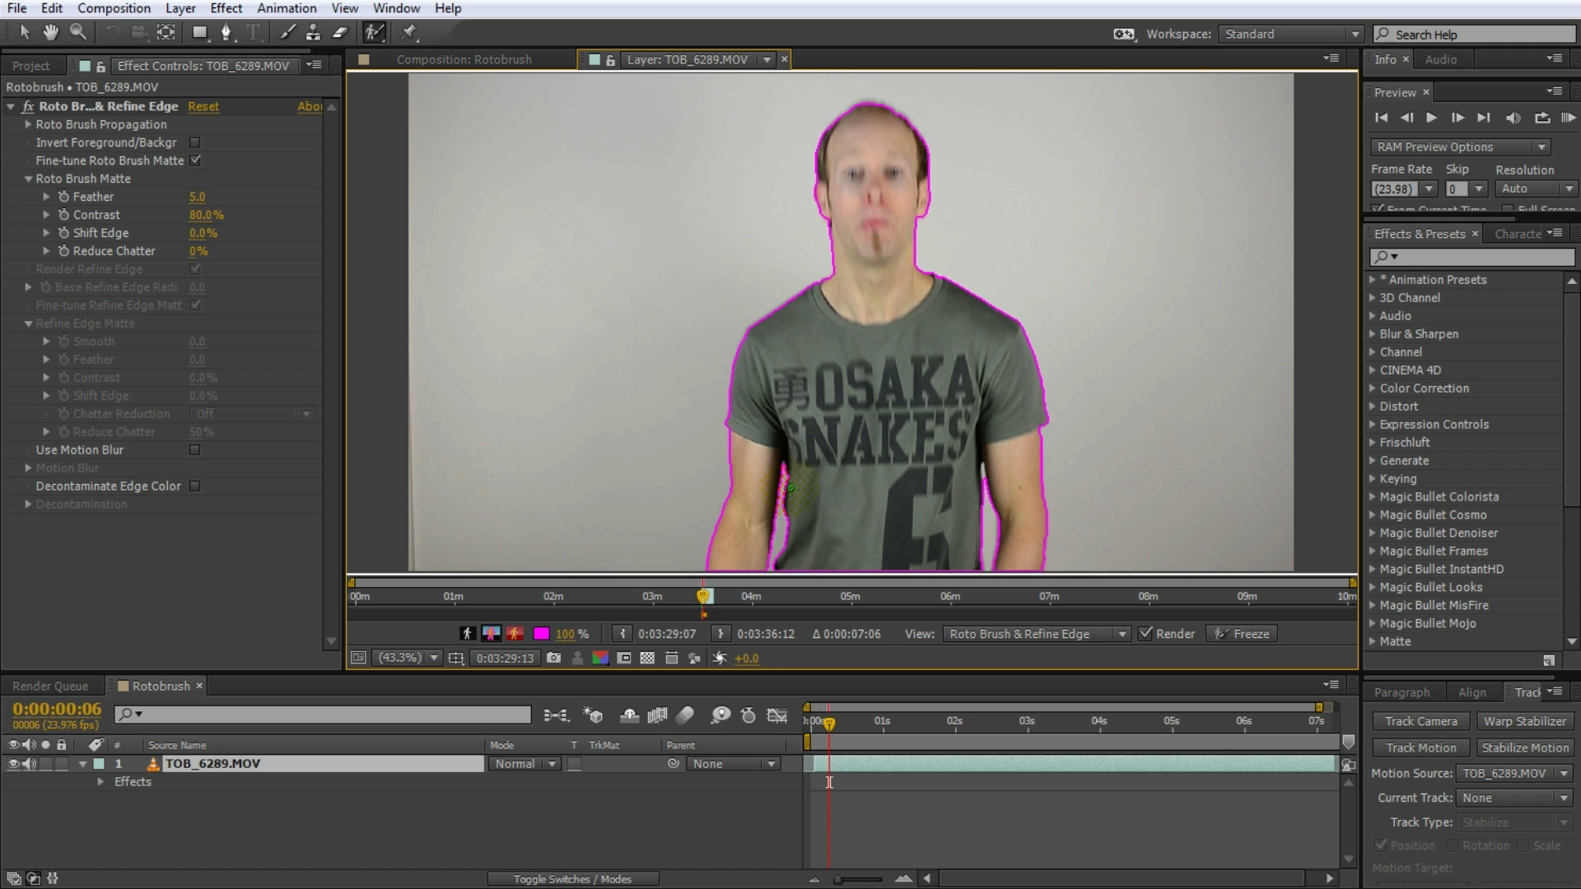
pyautogui.press('pagedown')
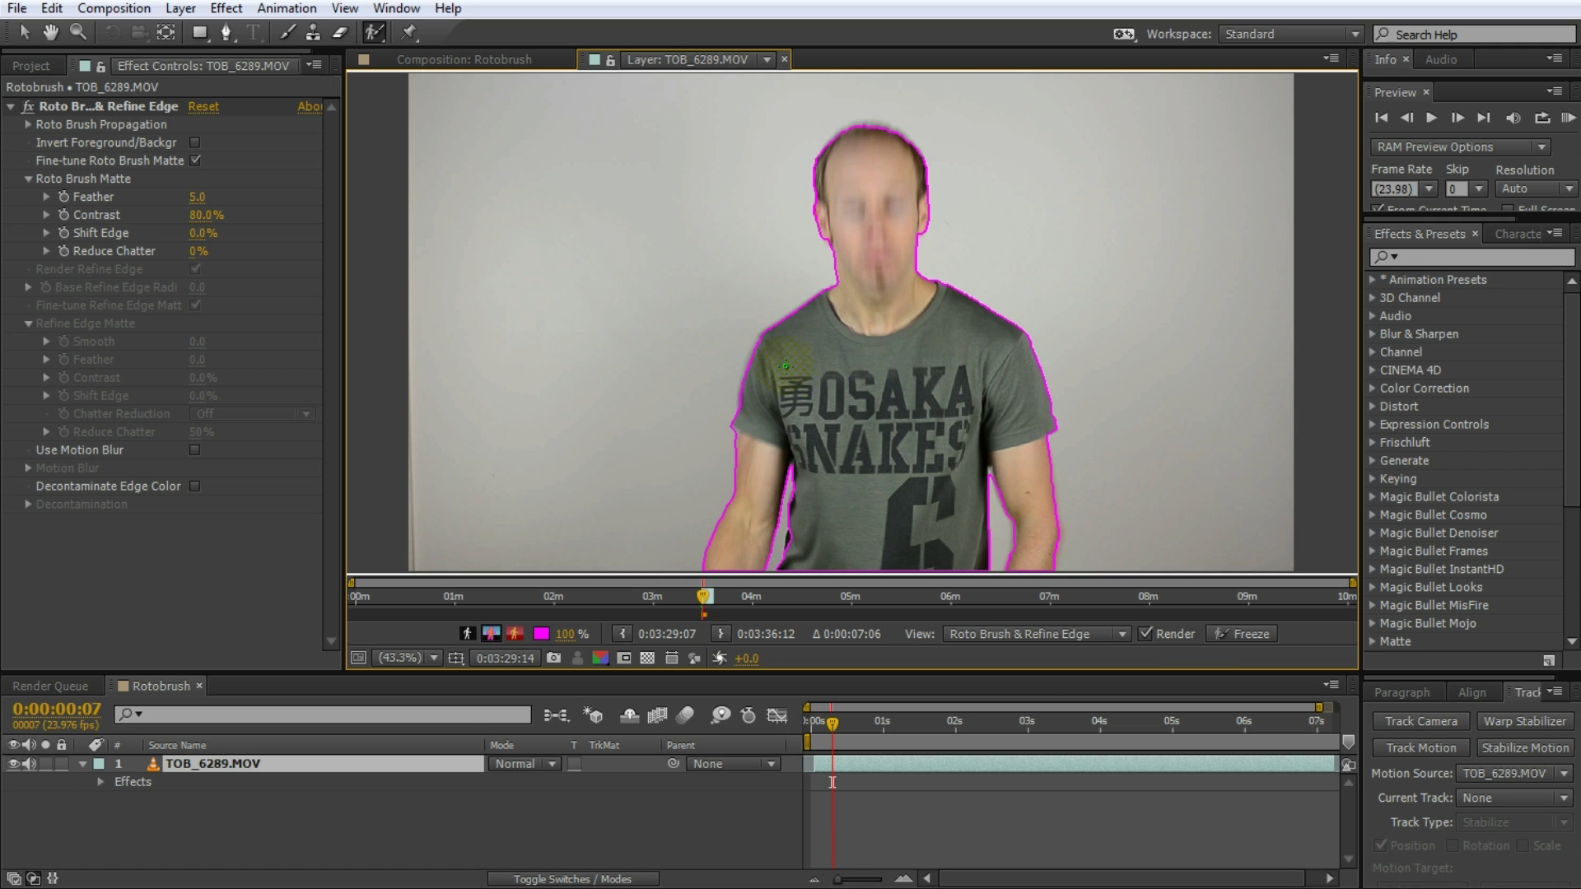
pyautogui.press('pagedown')
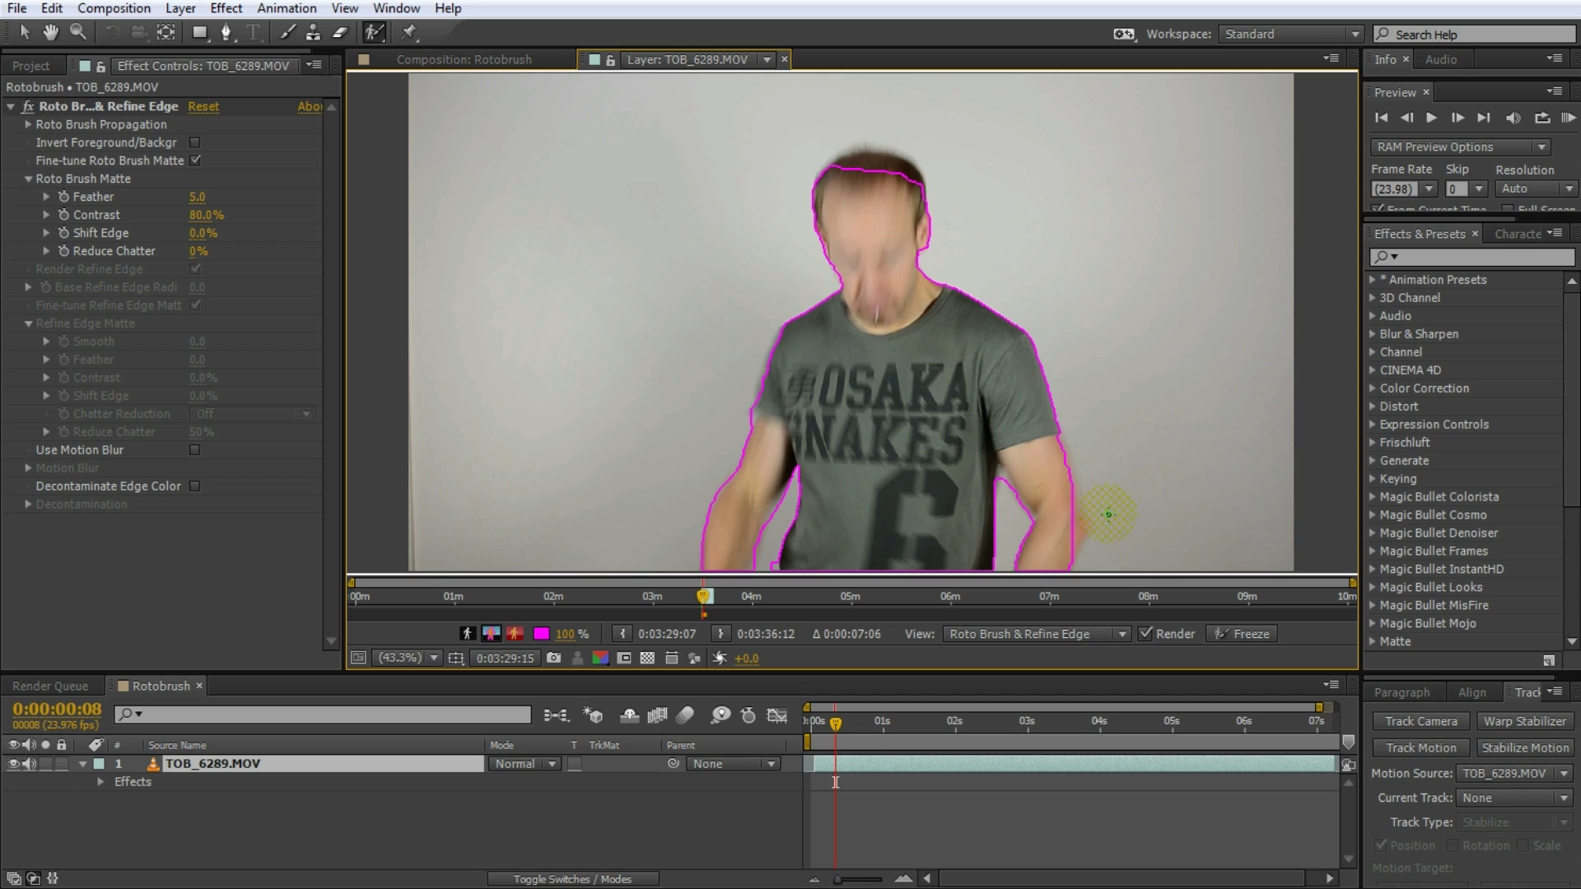
pyautogui.moveTo(840, 194); pyautogui.dragTo(849, 207)
pyautogui.press('pagedown')
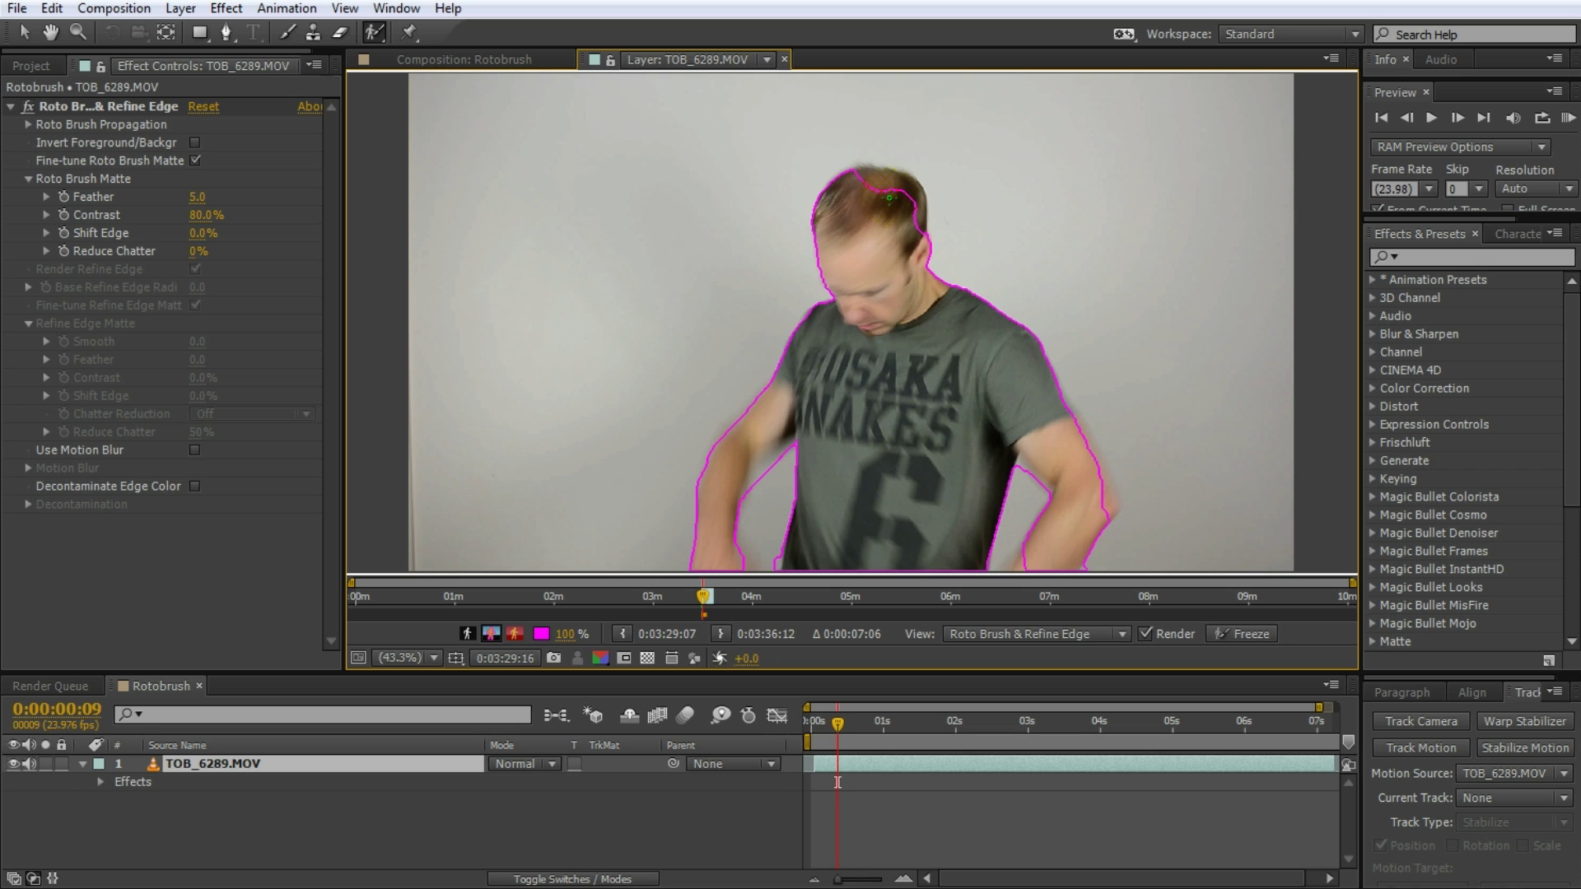
# Fix the arm outlines on frames 9 to 11, removing gaps by the hands and restoring the right arm.
pyautogui.keyDown('alt'); pyautogui.click(1031, 558); pyautogui.keyUp('alt')
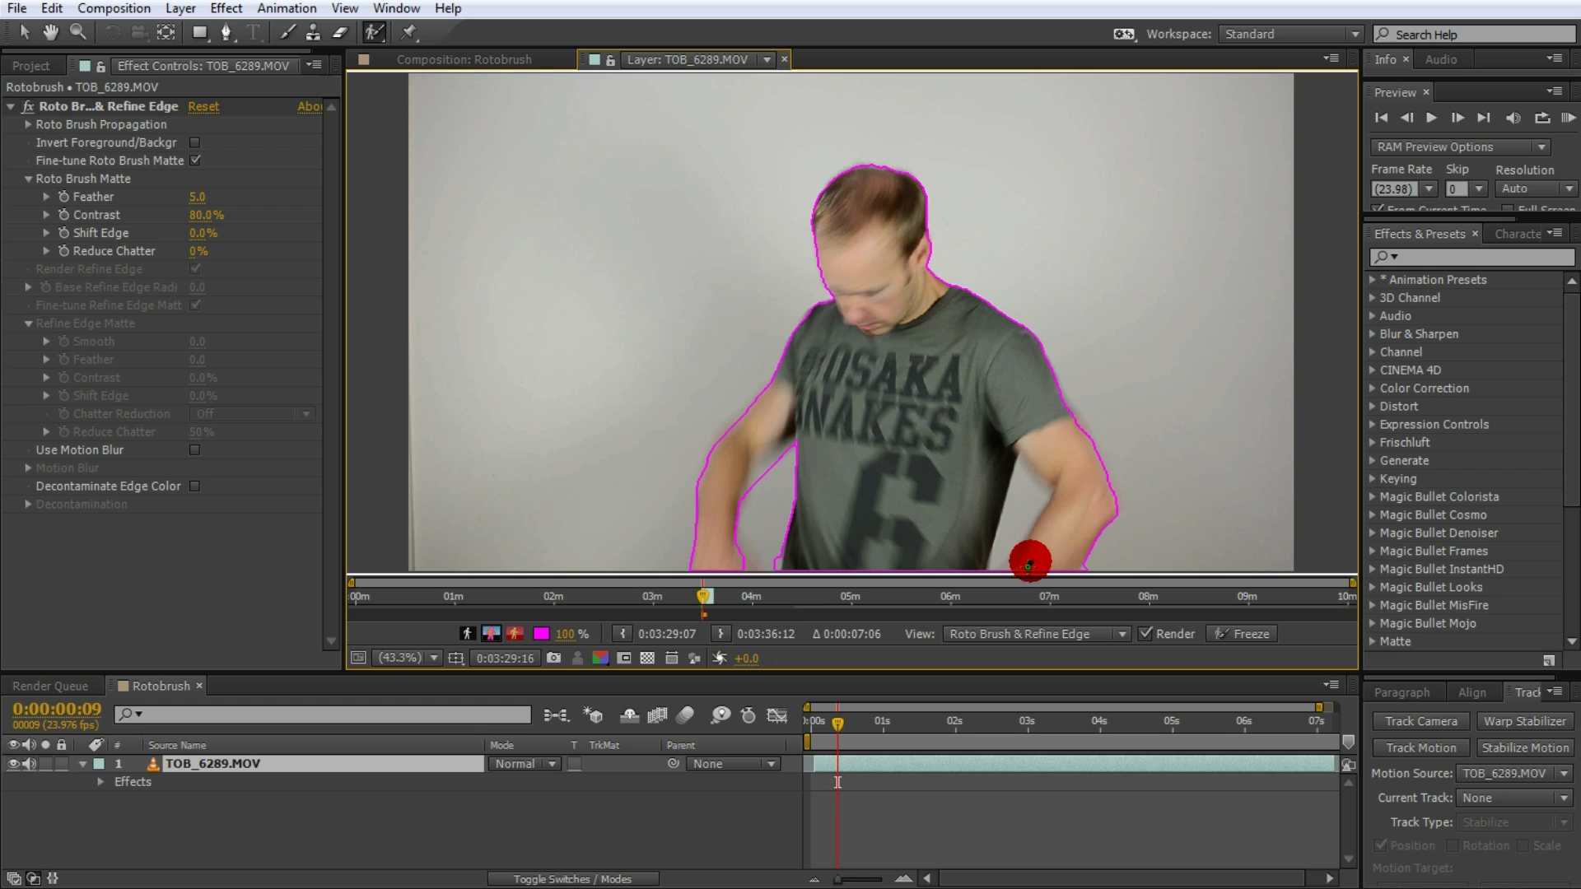
pyautogui.press('pagedown')
pyautogui.moveTo(1071, 444); pyautogui.dragTo(1130, 489)
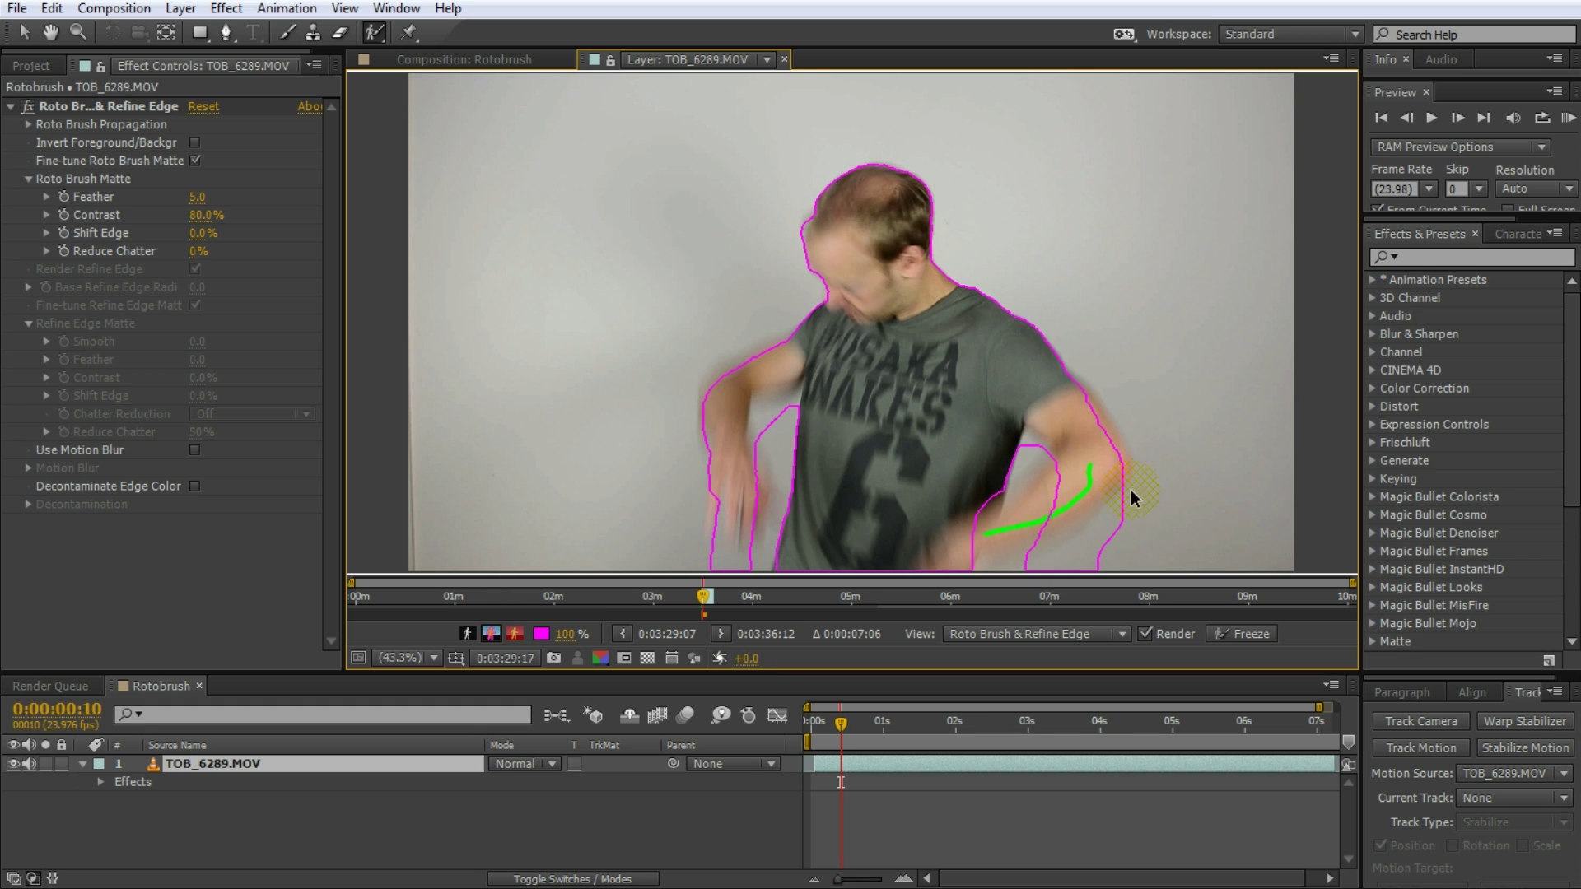
pyautogui.keyDown('alt'); pyautogui.click(1036, 515); pyautogui.keyUp('alt')
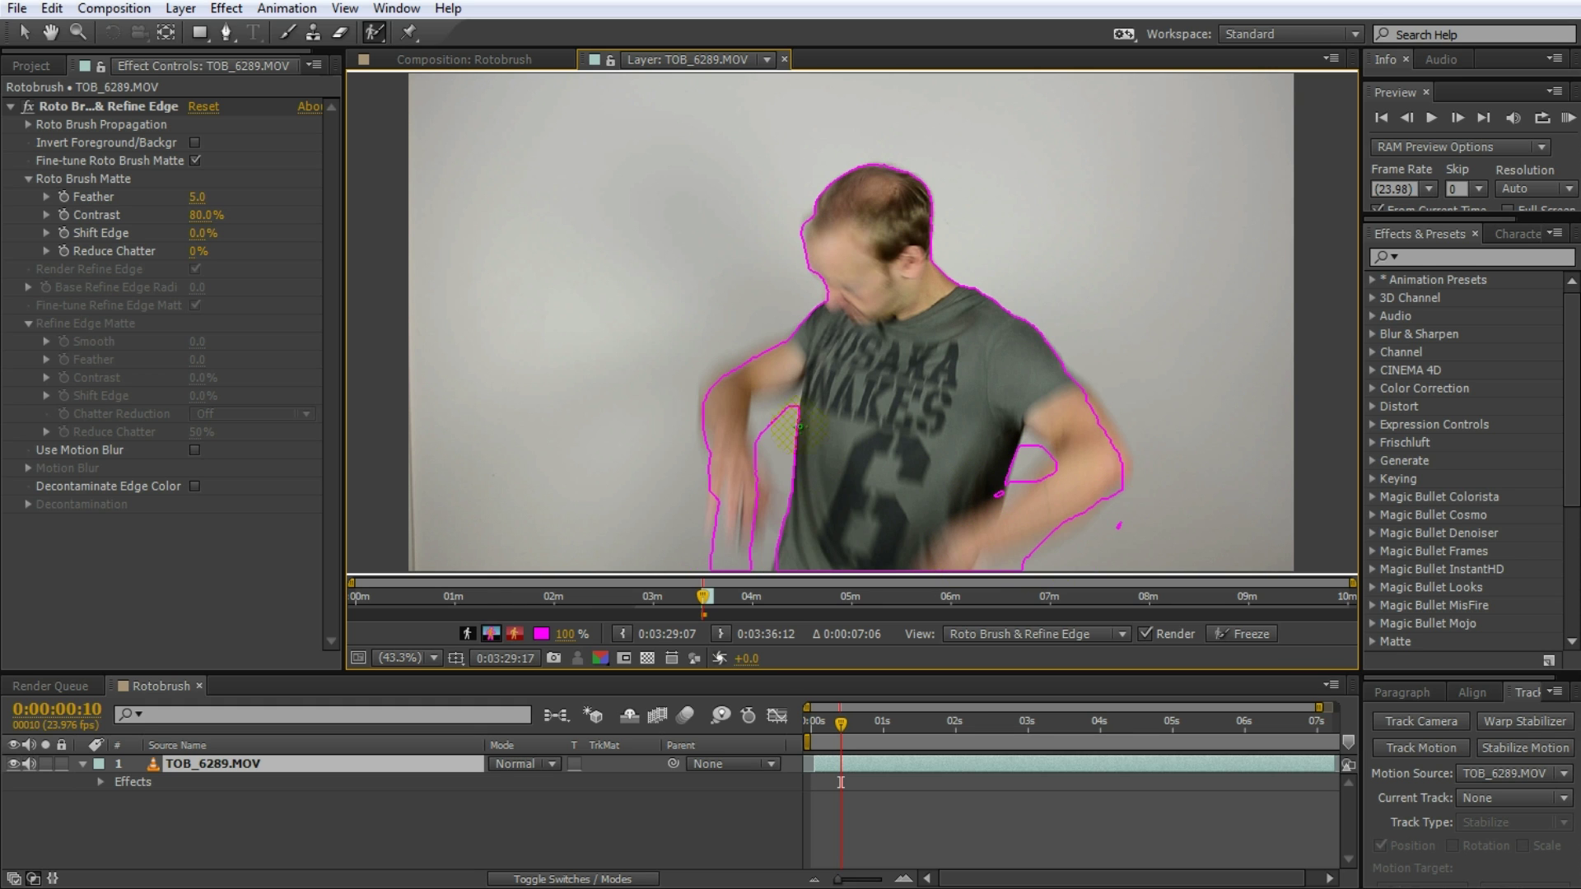
pyautogui.press('pagedown')
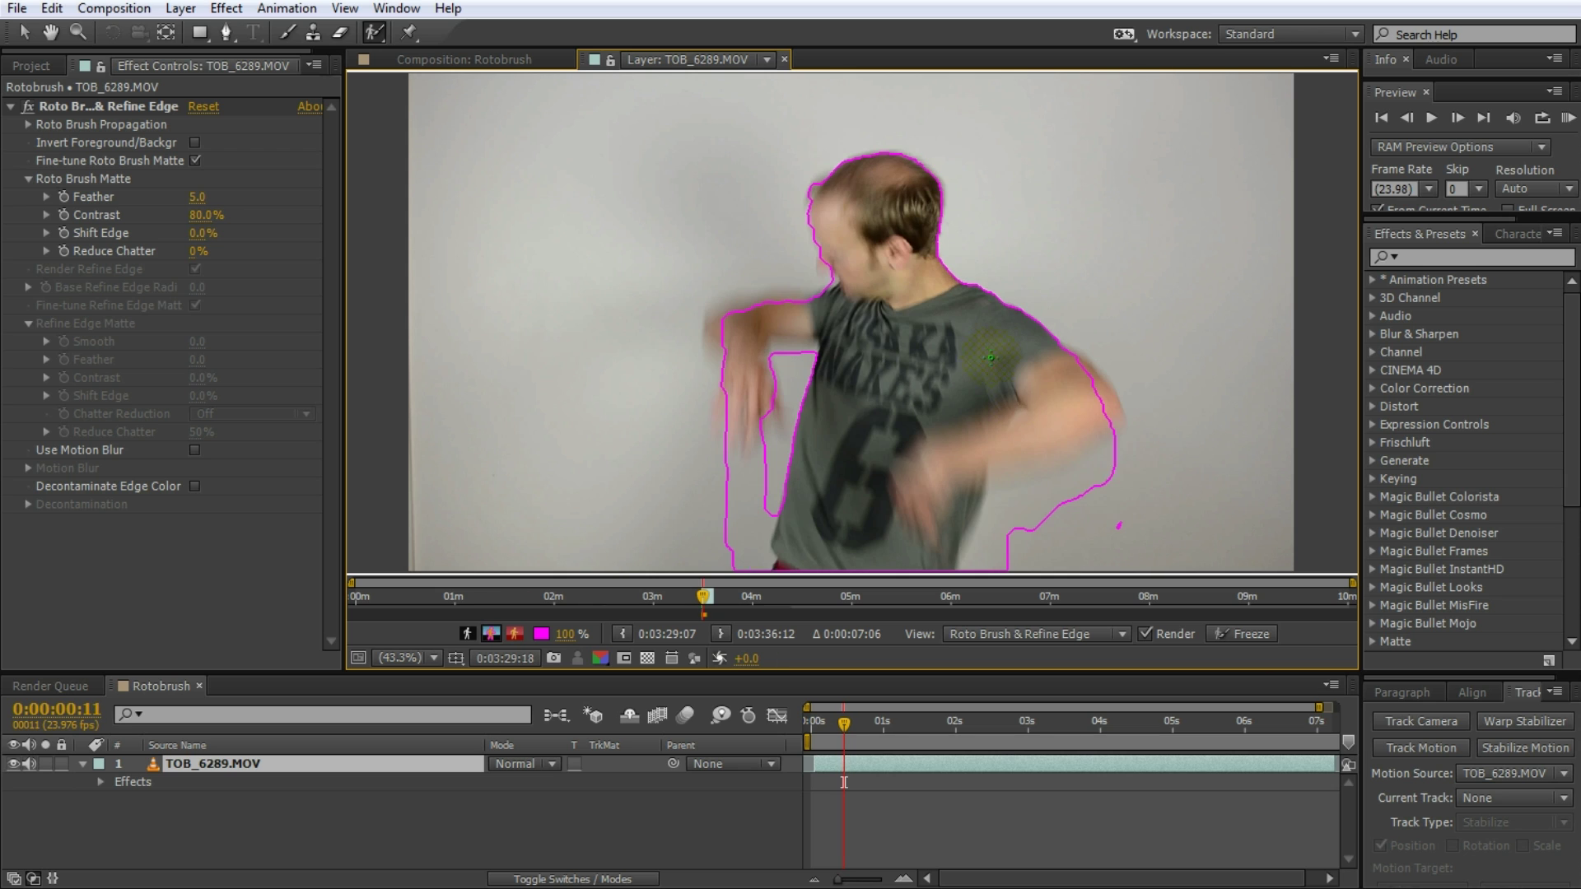
pyautogui.keyDown('alt'); pyautogui.moveTo(980, 519); pyautogui.dragTo(1154, 452); pyautogui.keyUp('alt')
pyautogui.keyDown('alt'); pyautogui.moveTo(764, 445); pyautogui.dragTo(769, 486); pyautogui.keyUp('alt')
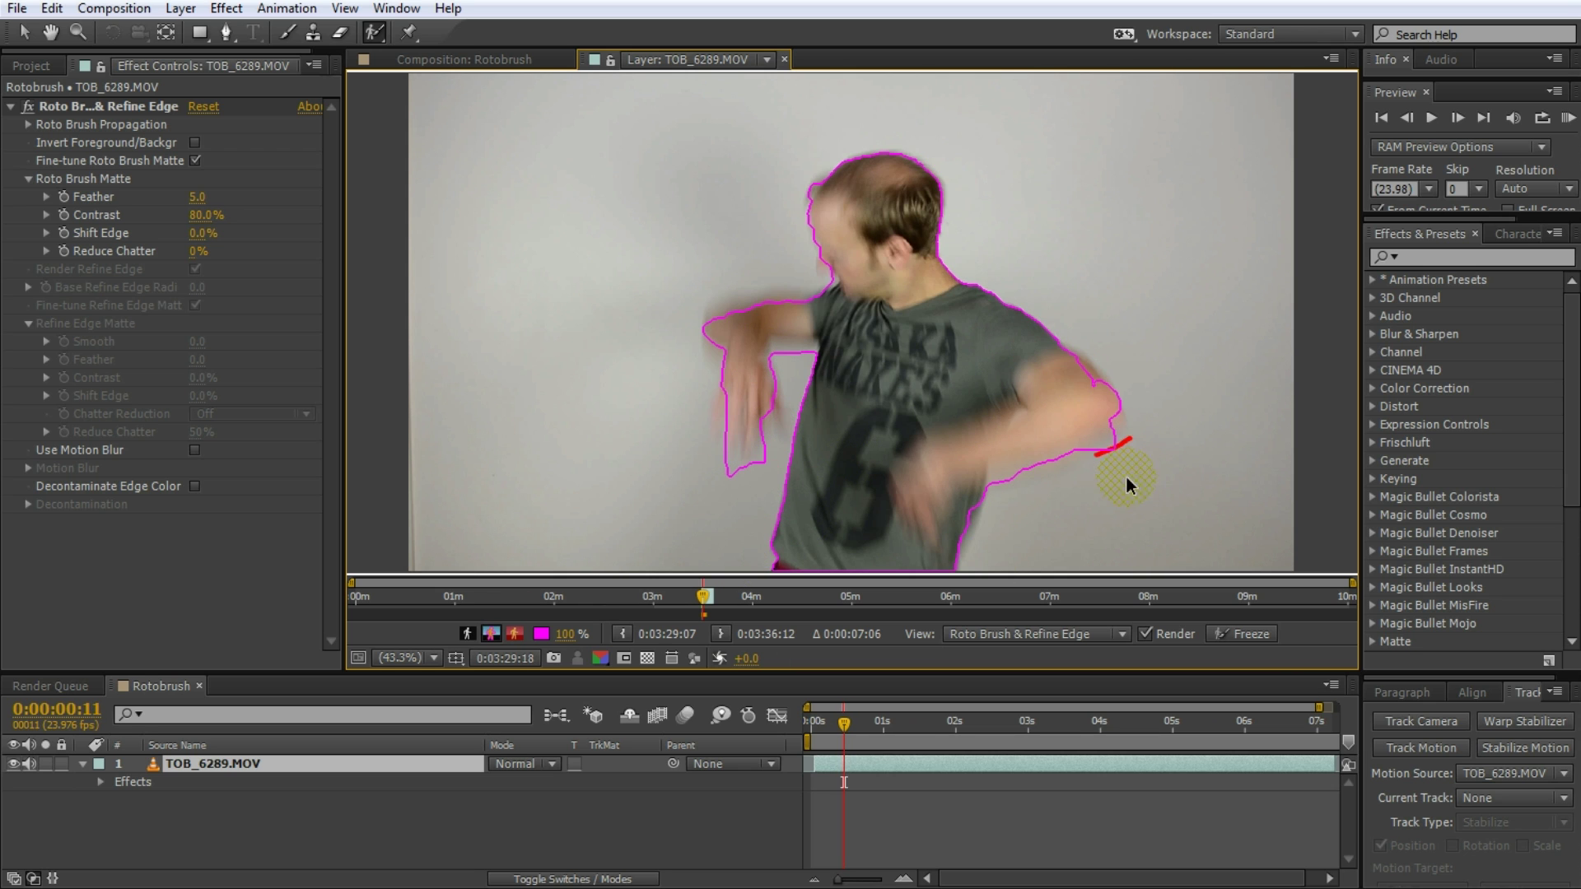
# On frames 12 and 13, trim stray background by both hands and restore the right forearm and shoulder.
pyautogui.press('pagedown')
pyautogui.keyDown('alt'); pyautogui.moveTo(1113, 385); pyautogui.dragTo(987, 453); pyautogui.keyUp('alt')
pyautogui.keyDown('alt'); pyautogui.moveTo(756, 395); pyautogui.dragTo(742, 490); pyautogui.keyUp('alt')
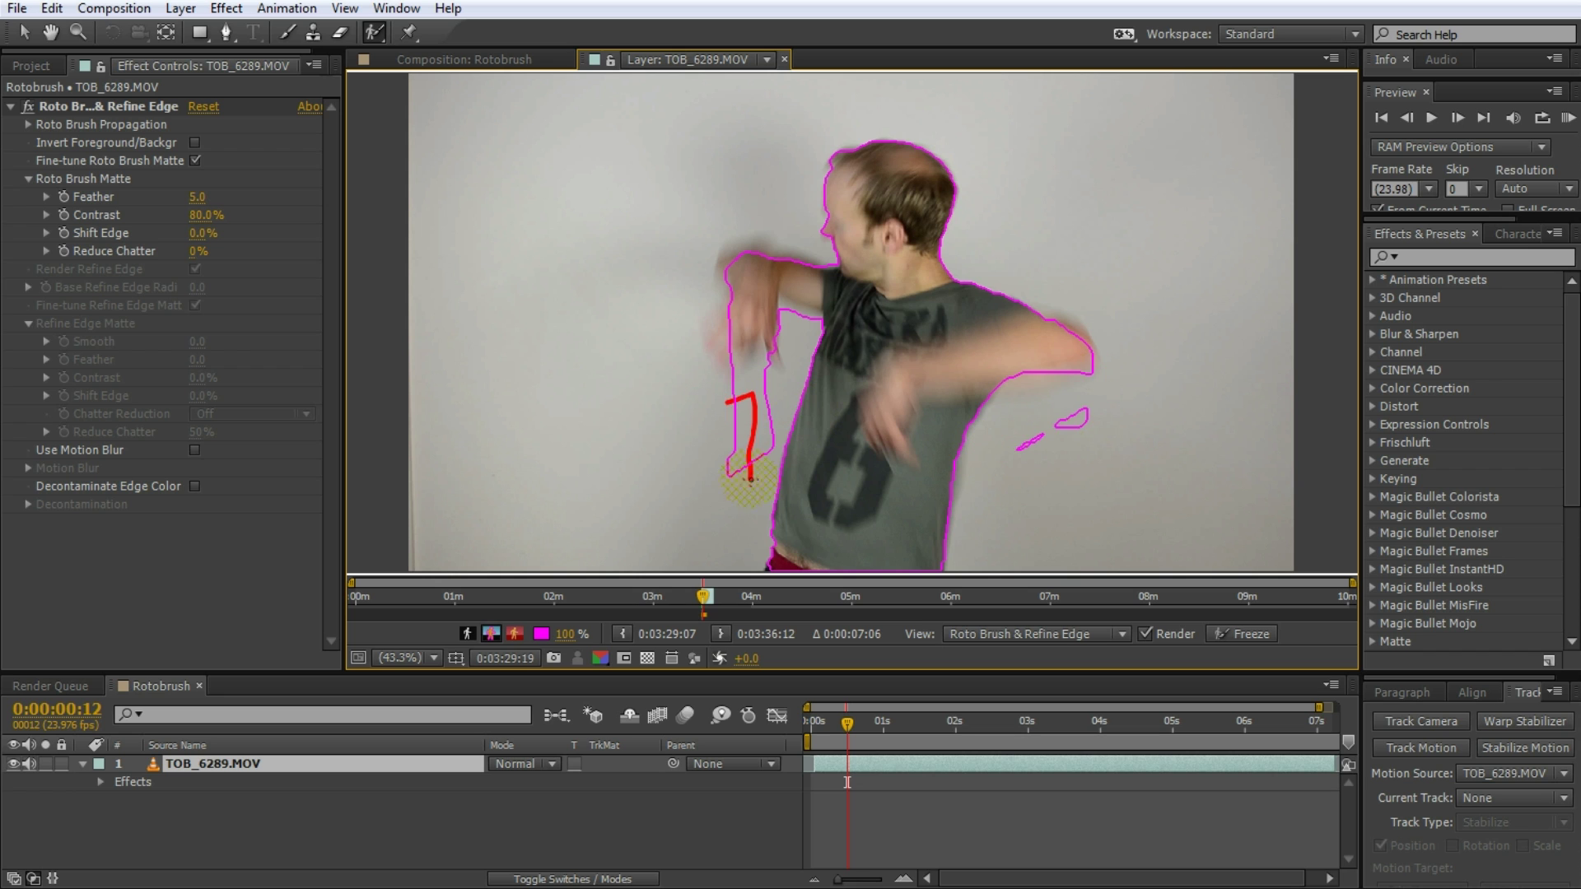
pyautogui.keyDown('alt'); pyautogui.moveTo(1013, 460); pyautogui.dragTo(1073, 417); pyautogui.keyUp('alt')
pyautogui.keyDown('alt'); pyautogui.moveTo(750, 416); pyautogui.dragTo(729, 478); pyautogui.keyUp('alt')
pyautogui.keyDown('alt'); pyautogui.click(737, 461); pyautogui.keyUp('alt')
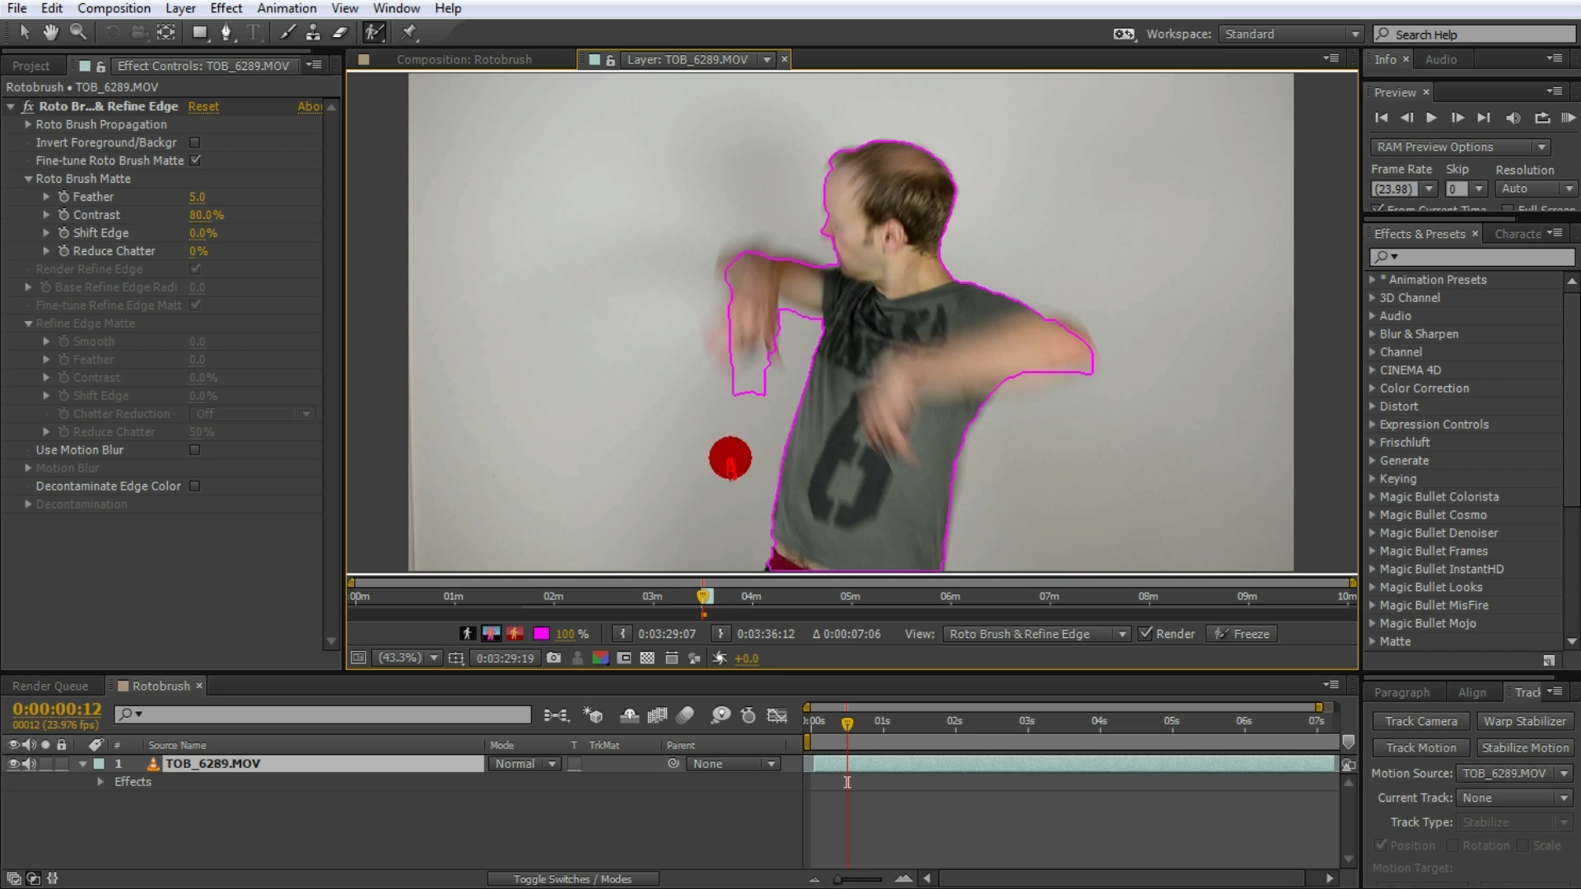
pyautogui.press('pagedown')
pyautogui.keyDown('alt'); pyautogui.moveTo(746, 330); pyautogui.dragTo(741, 416); pyautogui.keyUp('alt')
pyautogui.click(816, 350)
pyautogui.keyDown('alt'); pyautogui.moveTo(1038, 362); pyautogui.dragTo(996, 416); pyautogui.keyUp('alt')
pyautogui.moveTo(956, 289); pyautogui.dragTo(1059, 284)
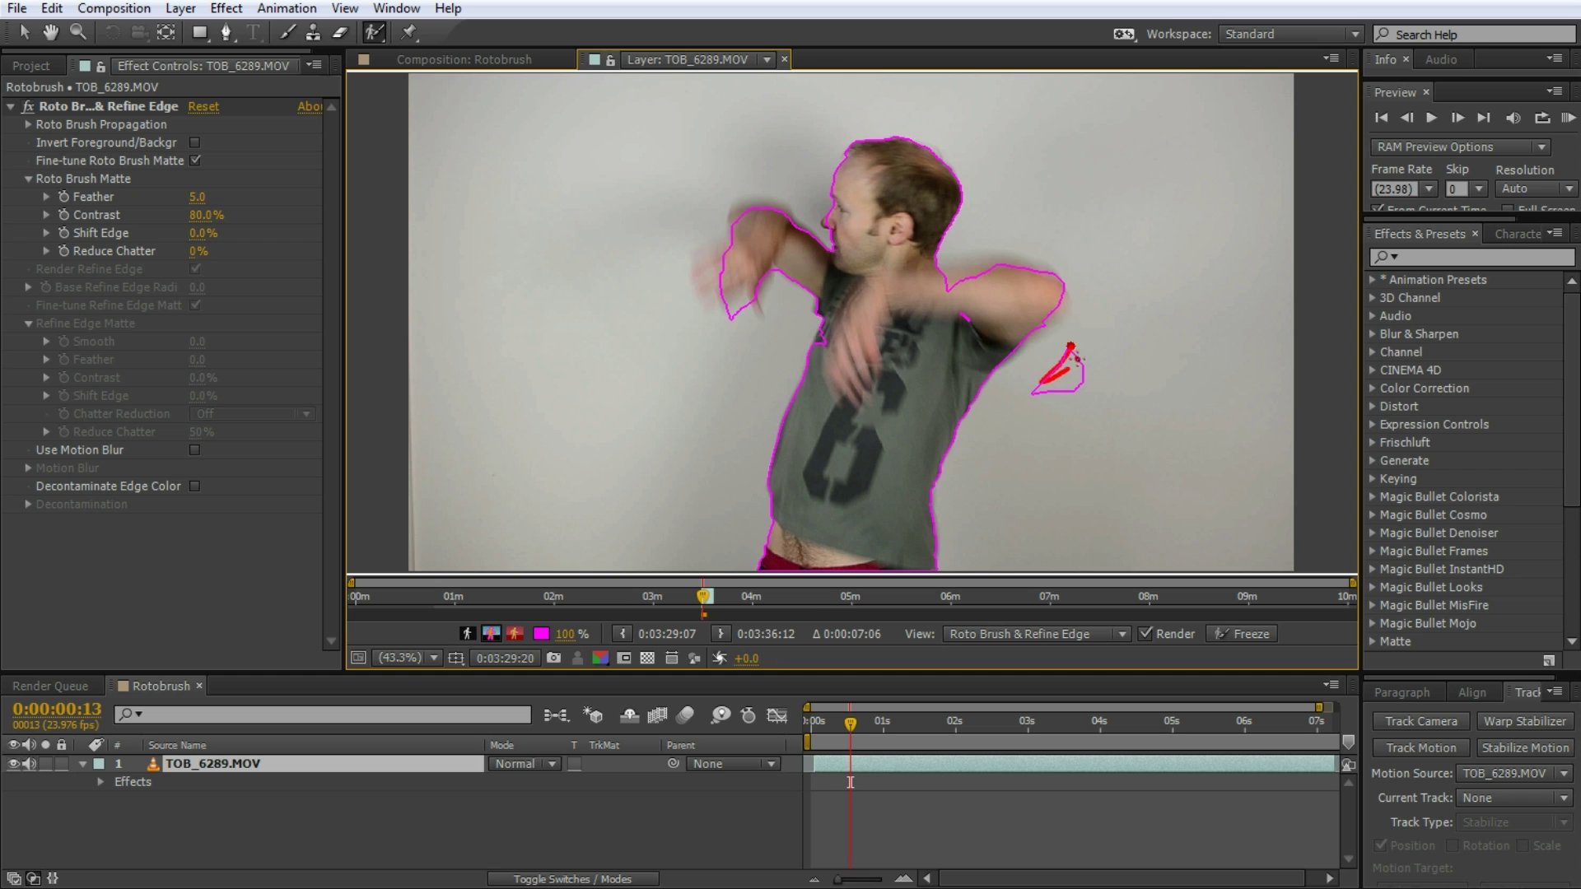
pyautogui.keyDown('alt'); pyautogui.moveTo(1084, 380); pyautogui.dragTo(1072, 394); pyautogui.keyUp('alt')
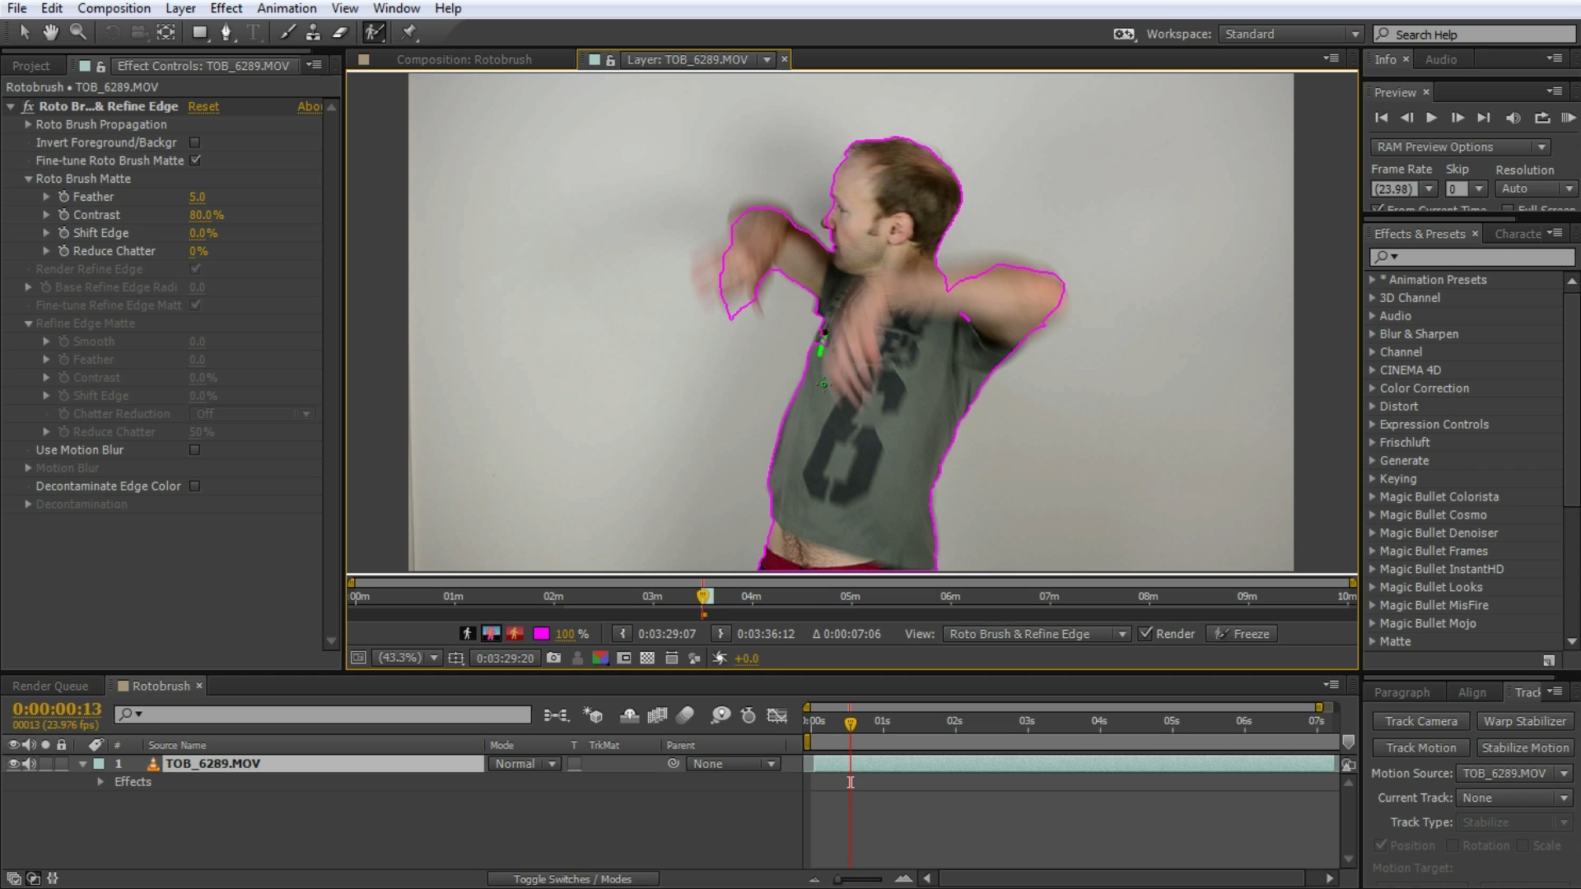
pyautogui.moveTo(960, 318); pyautogui.dragTo(972, 328)
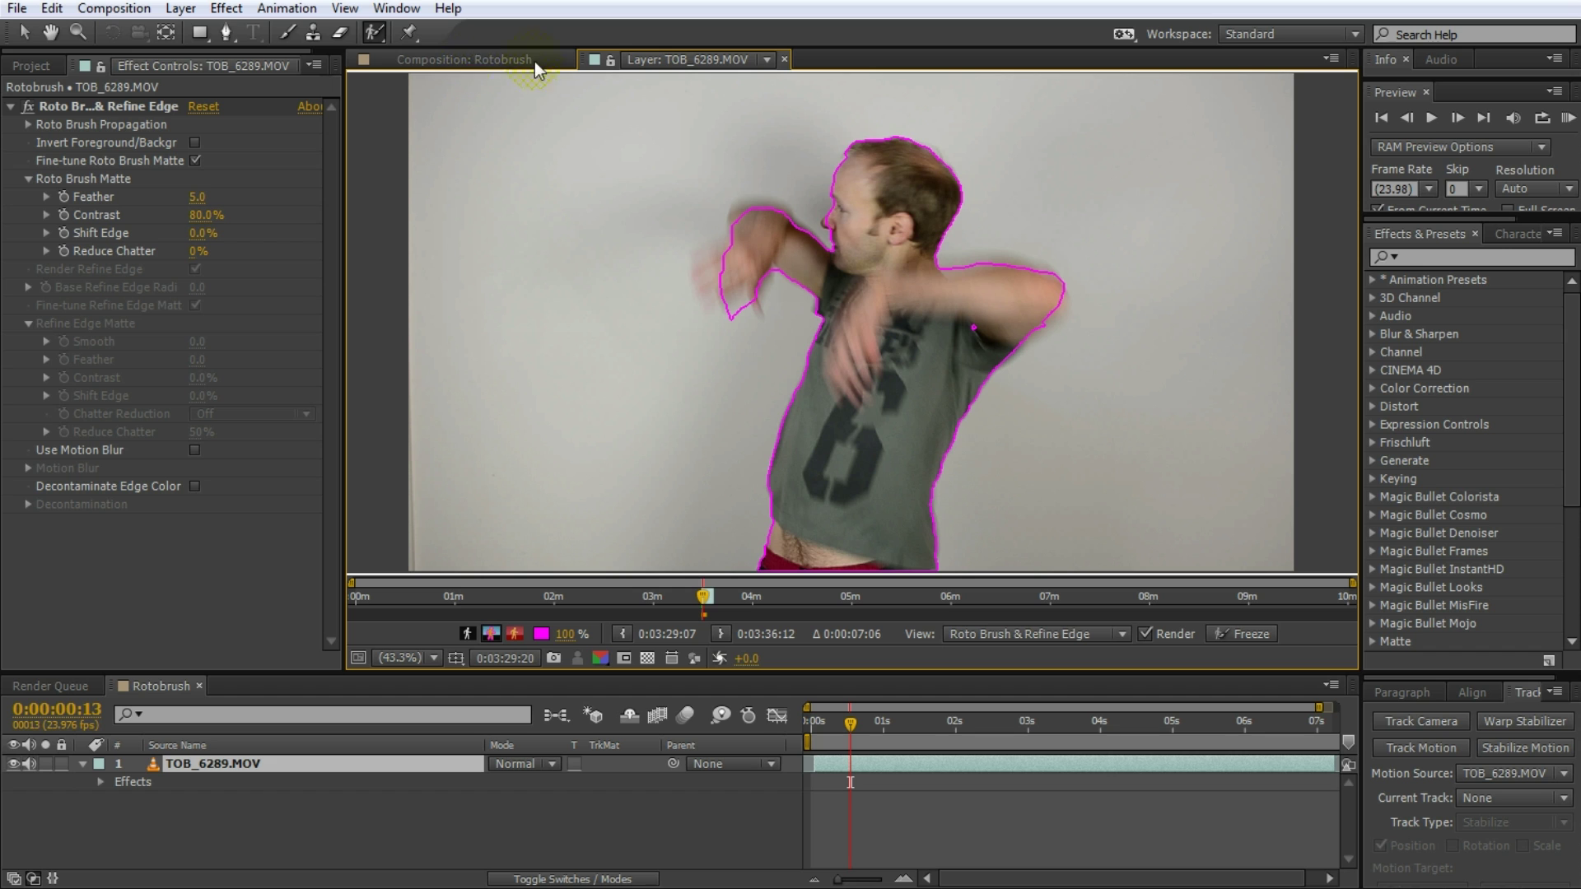
# Show the Rotobrush composition and scrub back to frame 6 to review the transparent cutout.
pyautogui.click(438, 60)
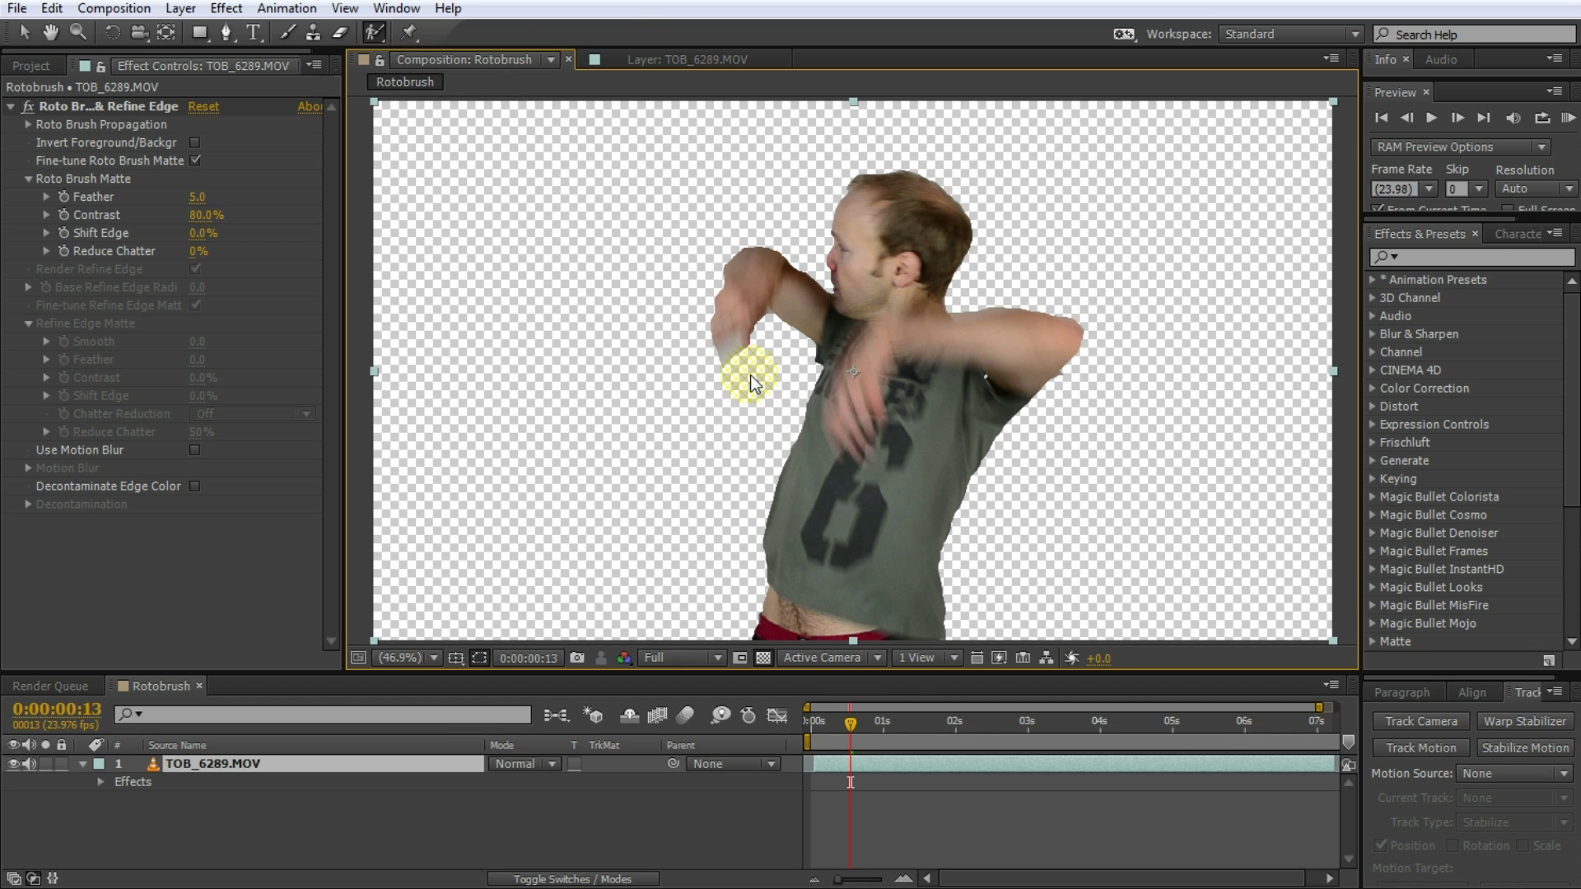
pyautogui.moveTo(849, 723)
pyautogui.mouseDown()
pyautogui.moveTo(812, 728)
pyautogui.moveTo(848, 734)
pyautogui.mouseUp()
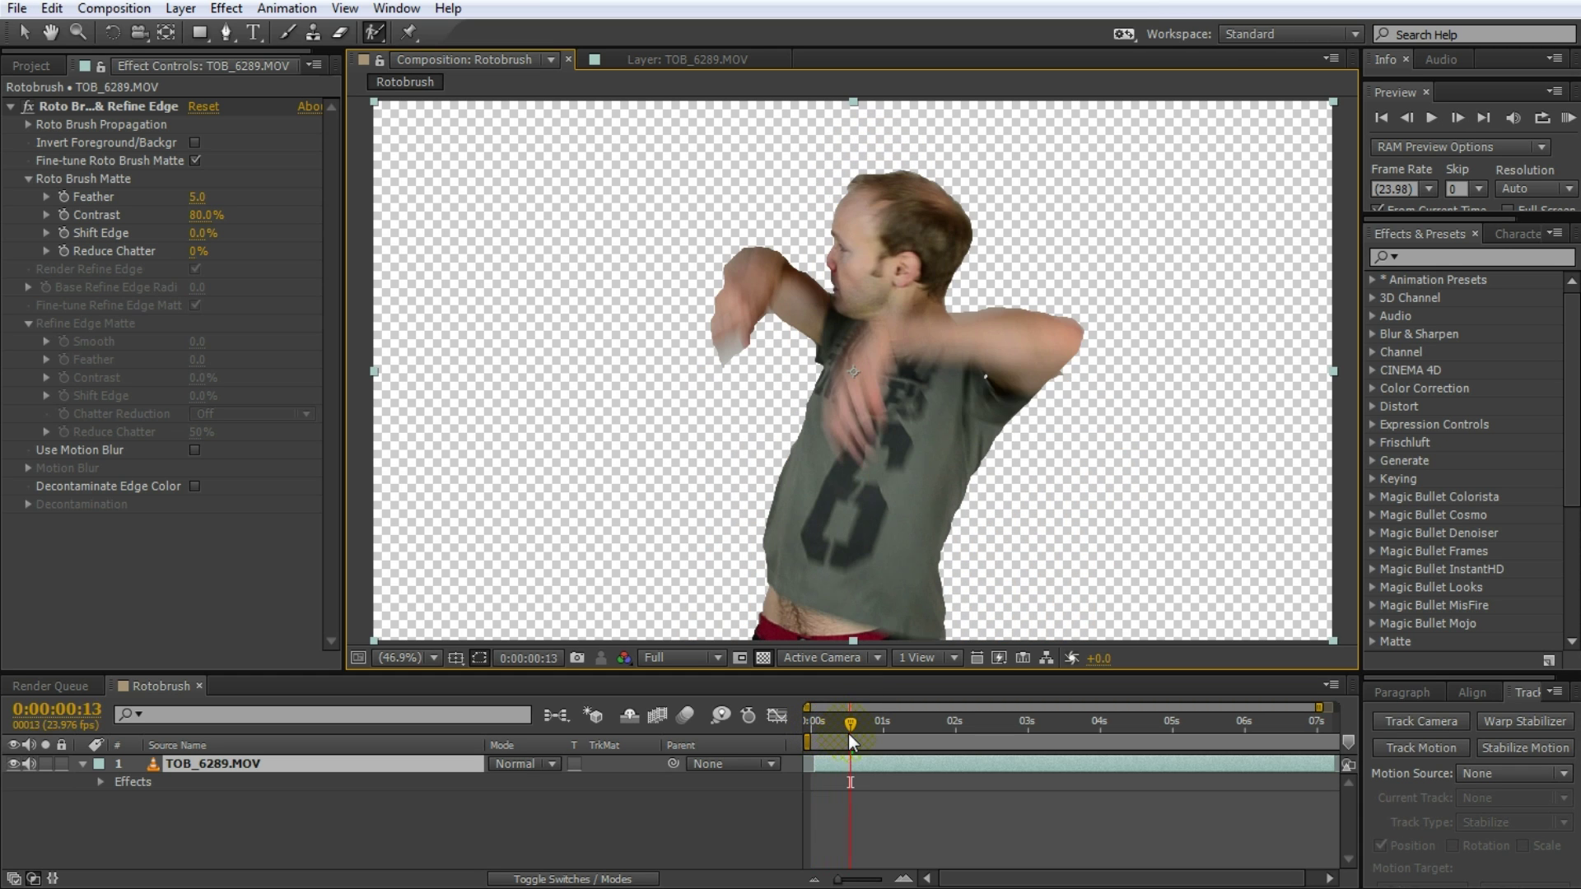